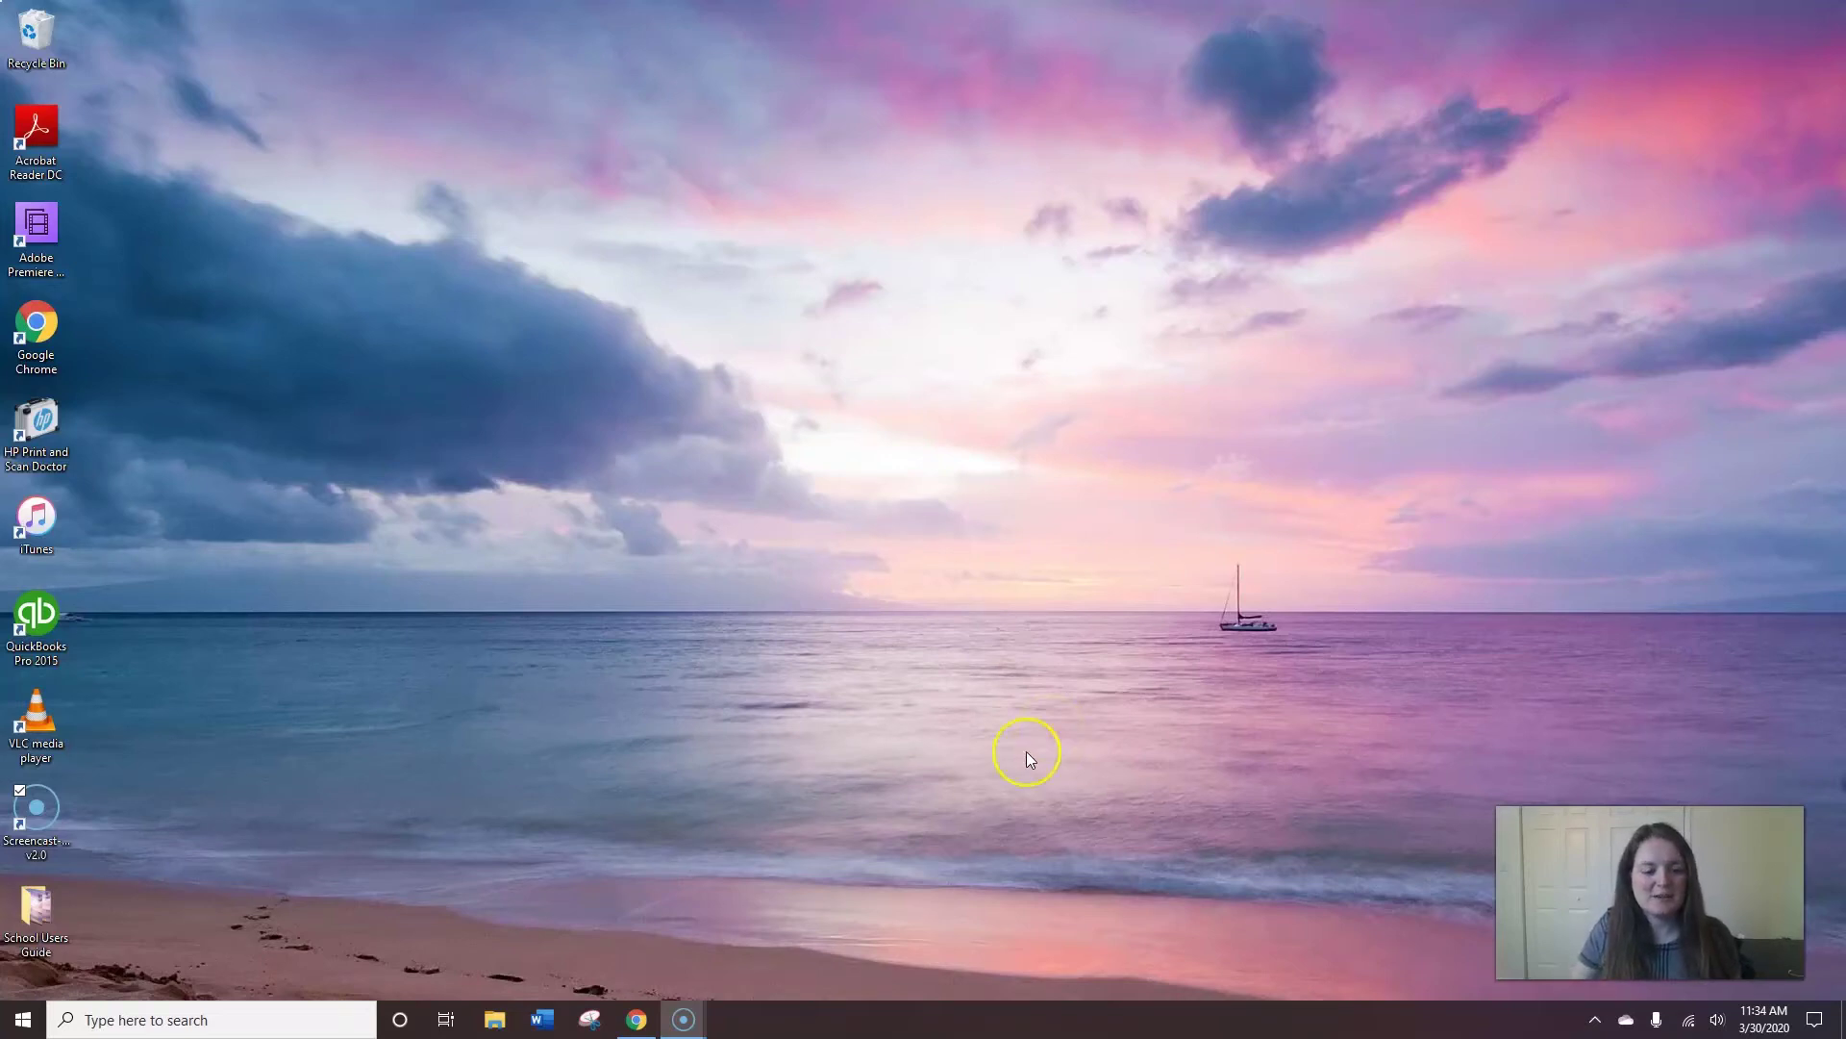
Restore the Chrome window showing the Nearpod My Library page from the taskbar
{"action": "mouse_move", "coordinate": [635, 1026]}
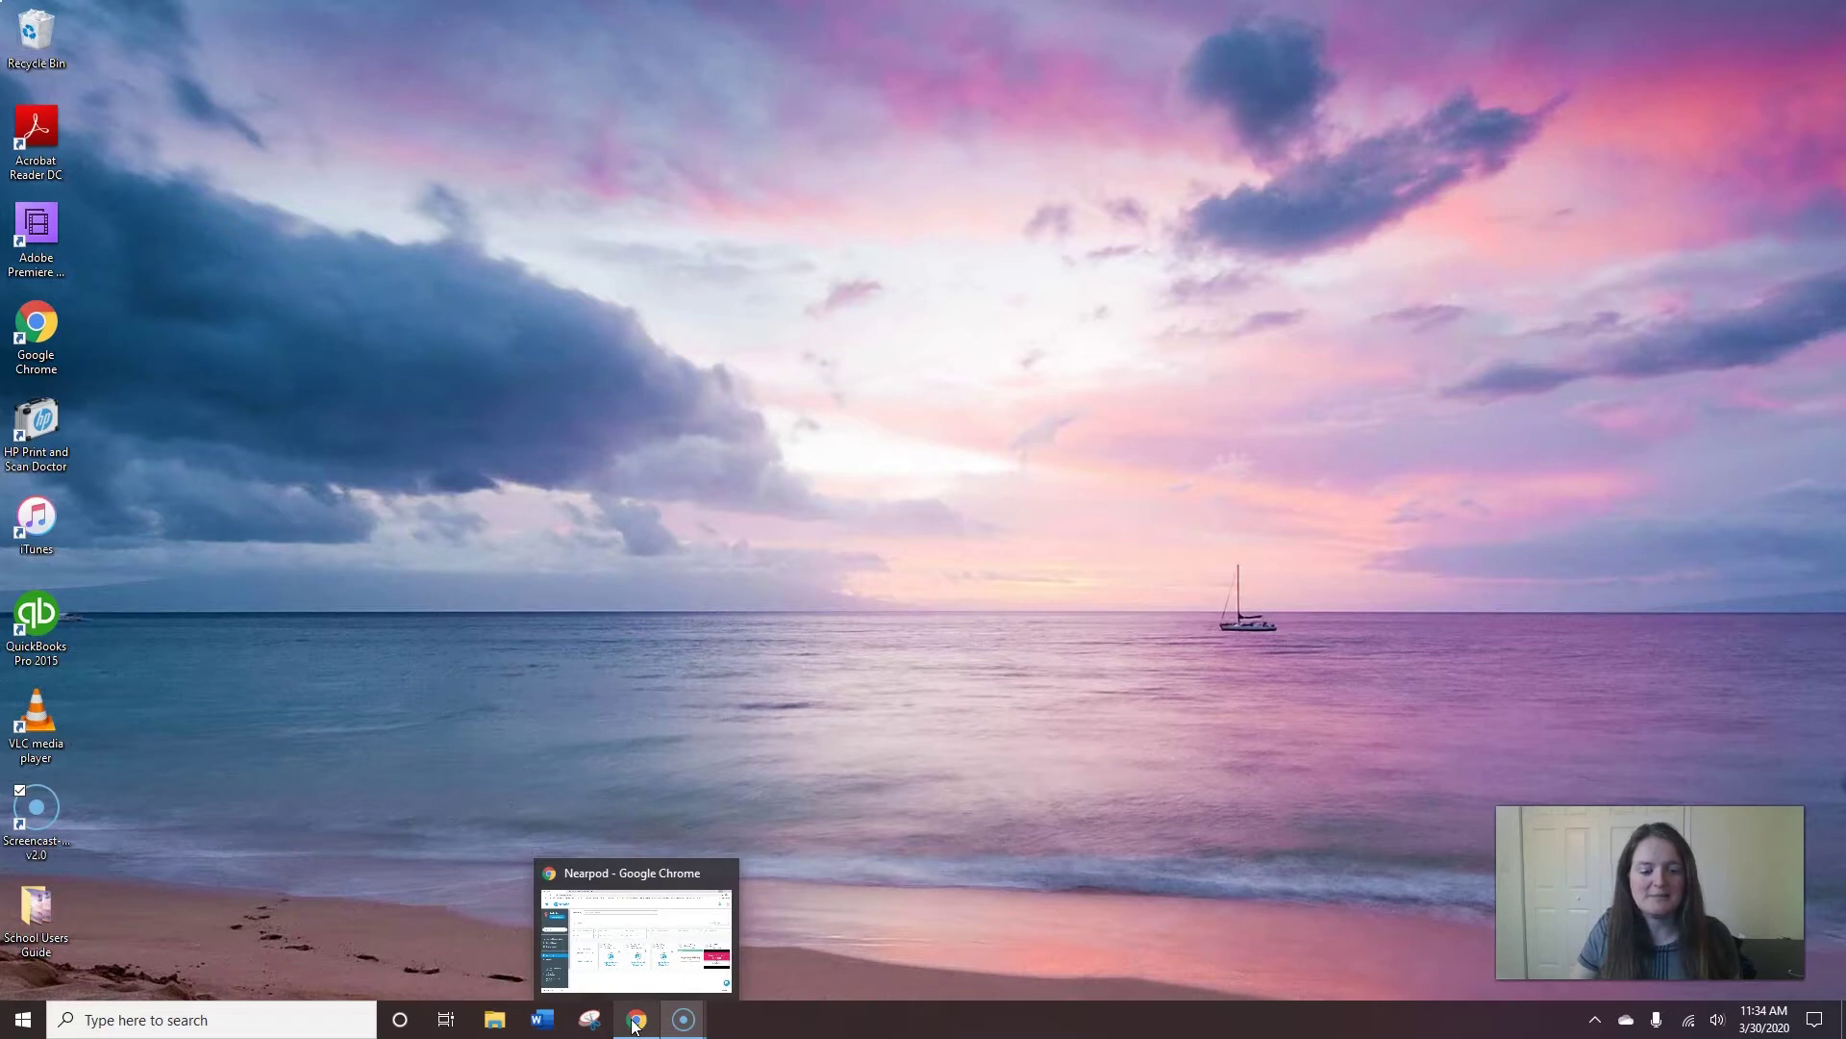
{"action": "left_click", "coordinate": [635, 1021]}
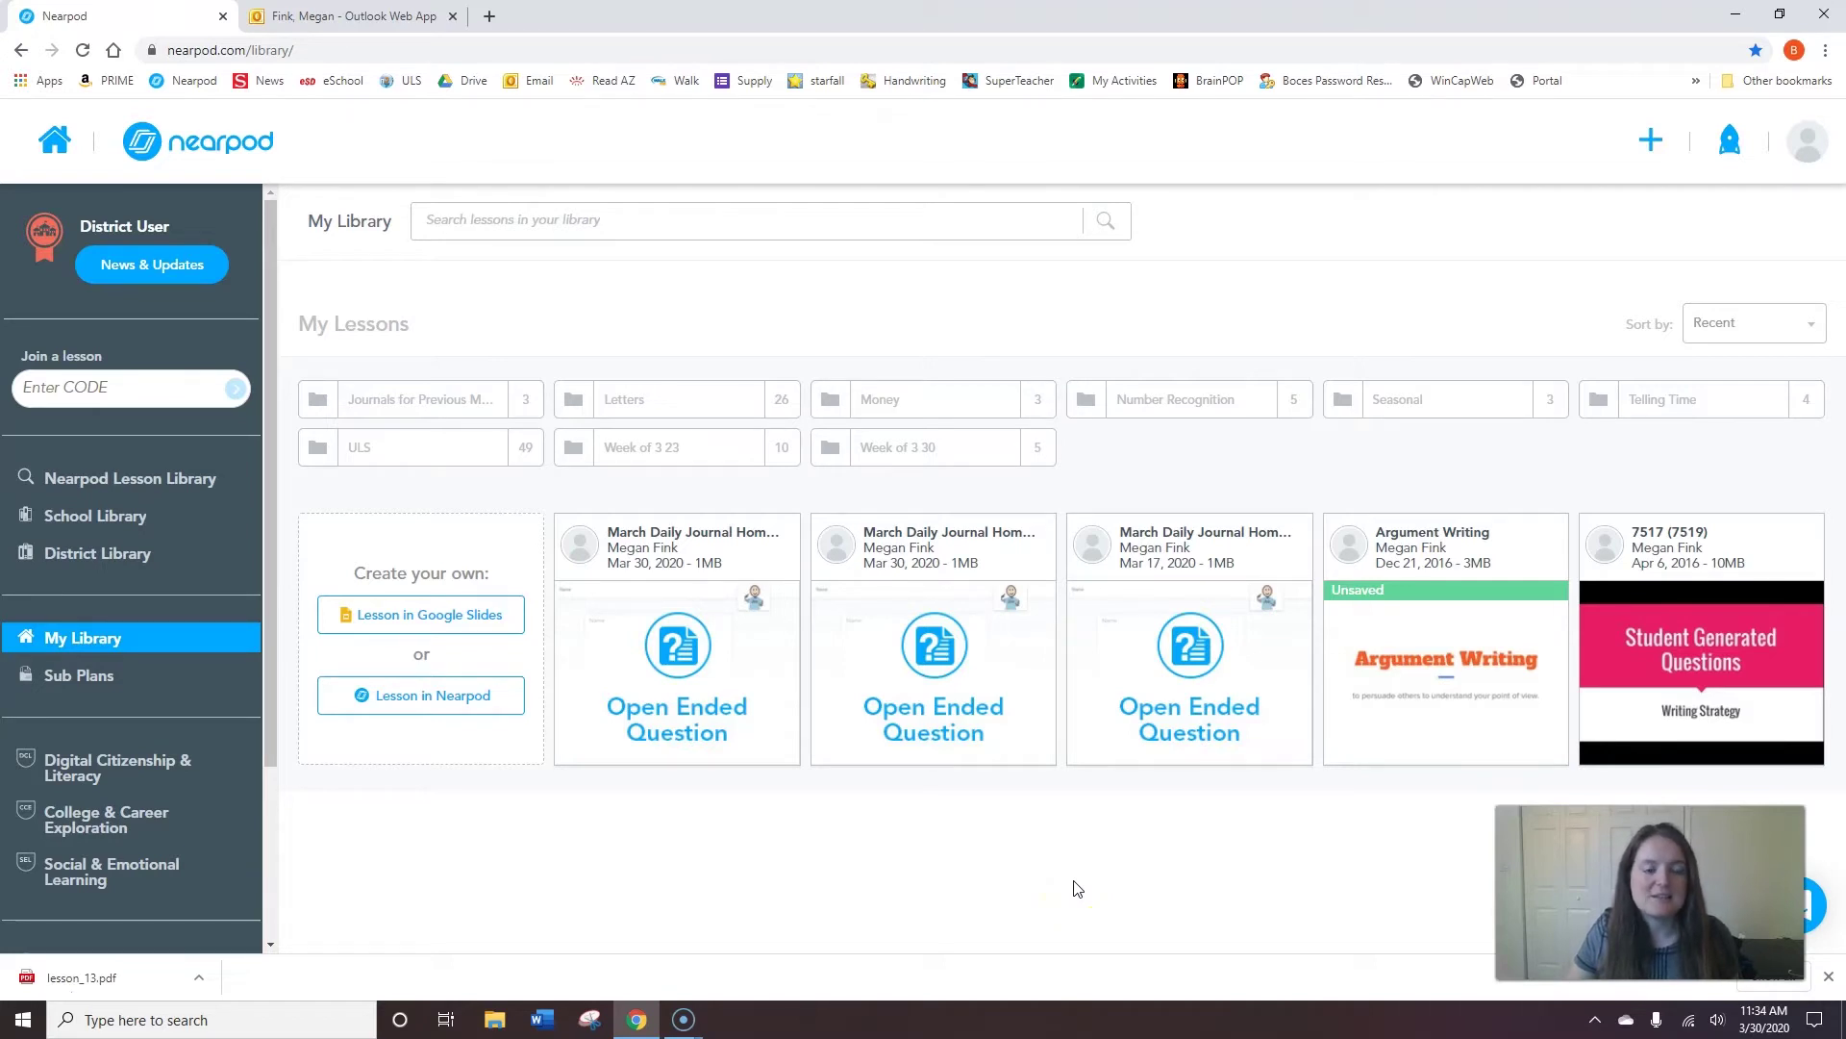
Open the March journal lesson's Reports, see 'No data to report', and return to My Library
{"action": "left_click", "coordinate": [1003, 897]}
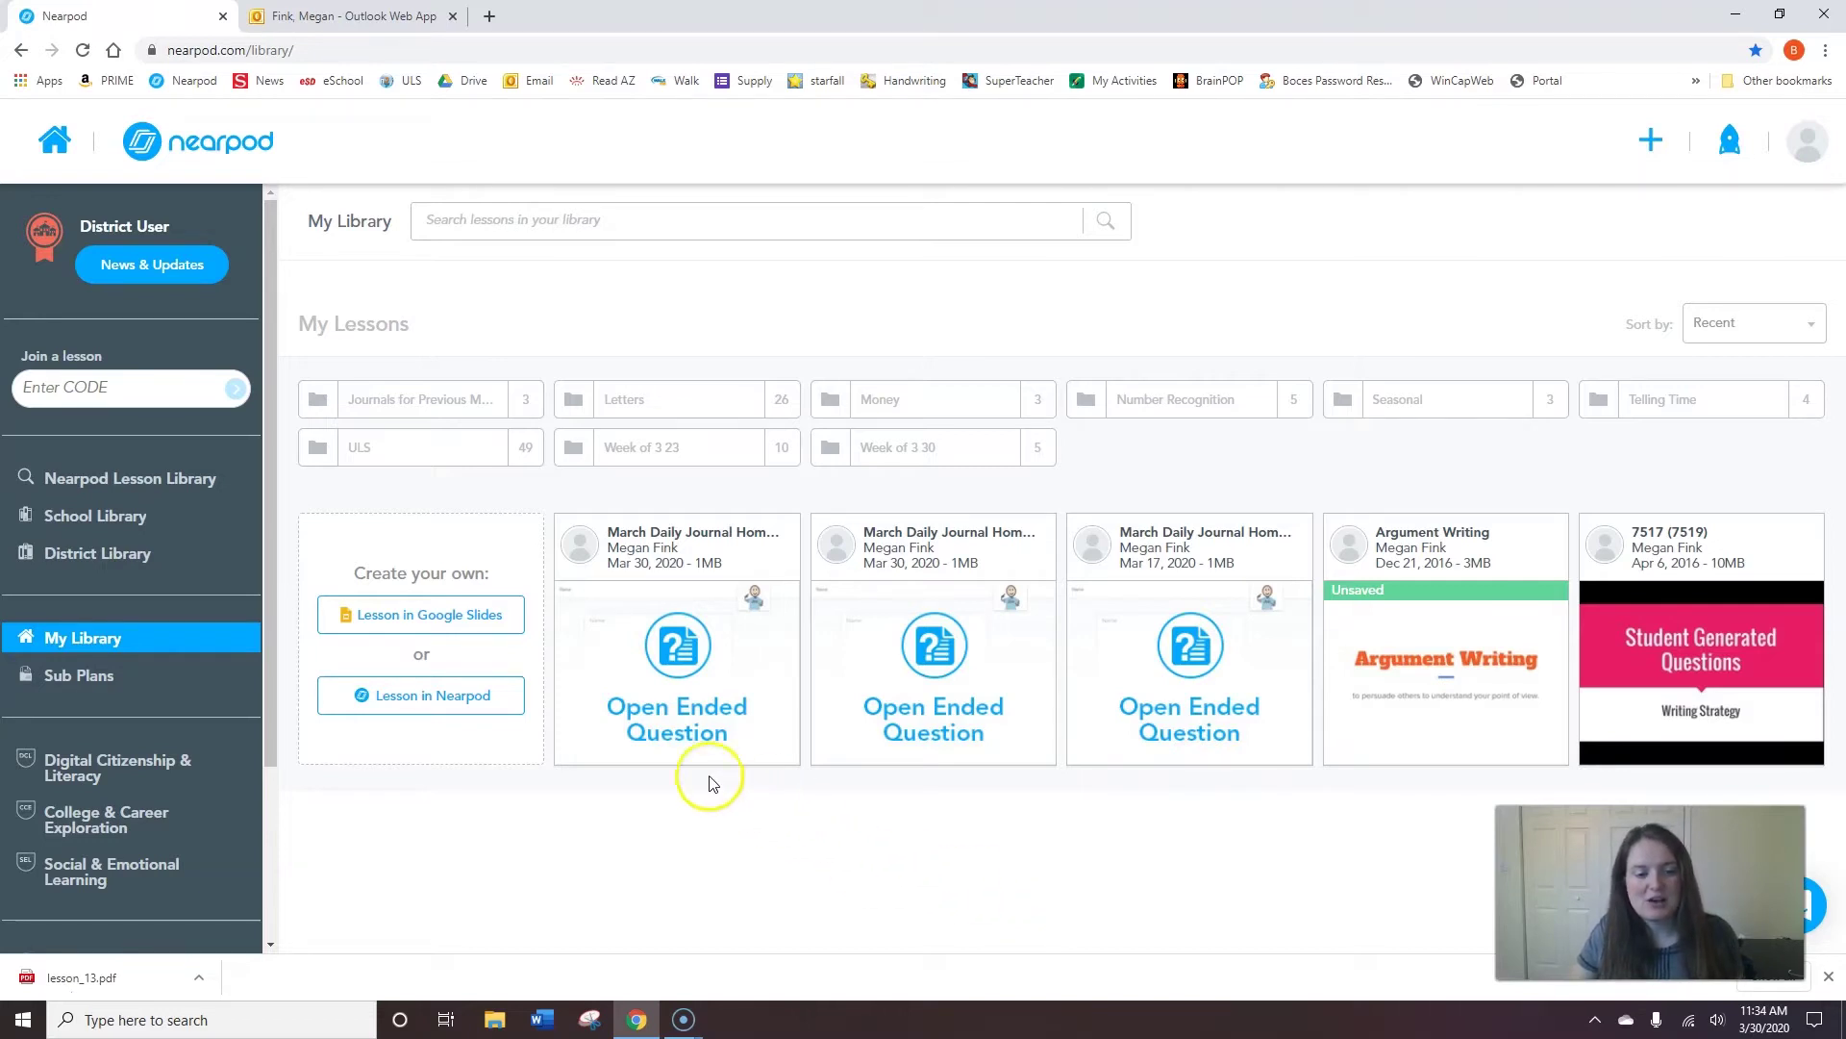
{"action": "mouse_move", "coordinate": [626, 564]}
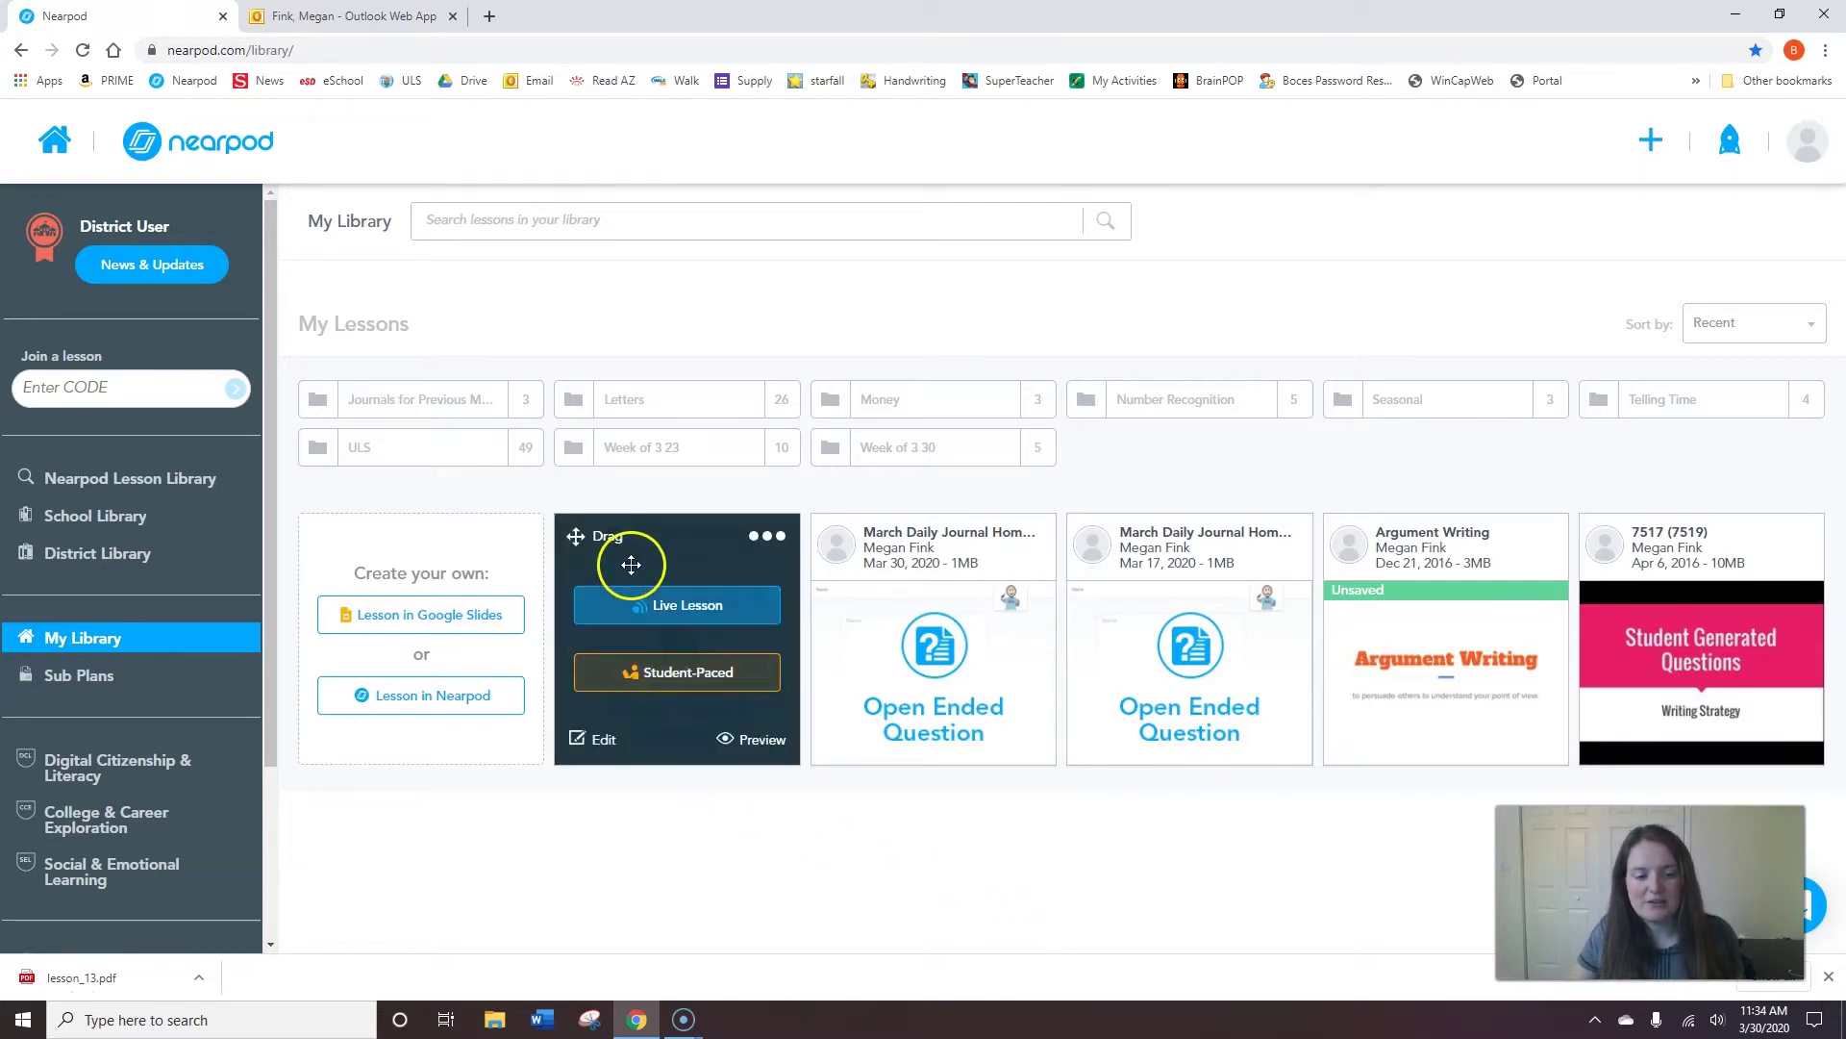
{"action": "left_click", "coordinate": [776, 541]}
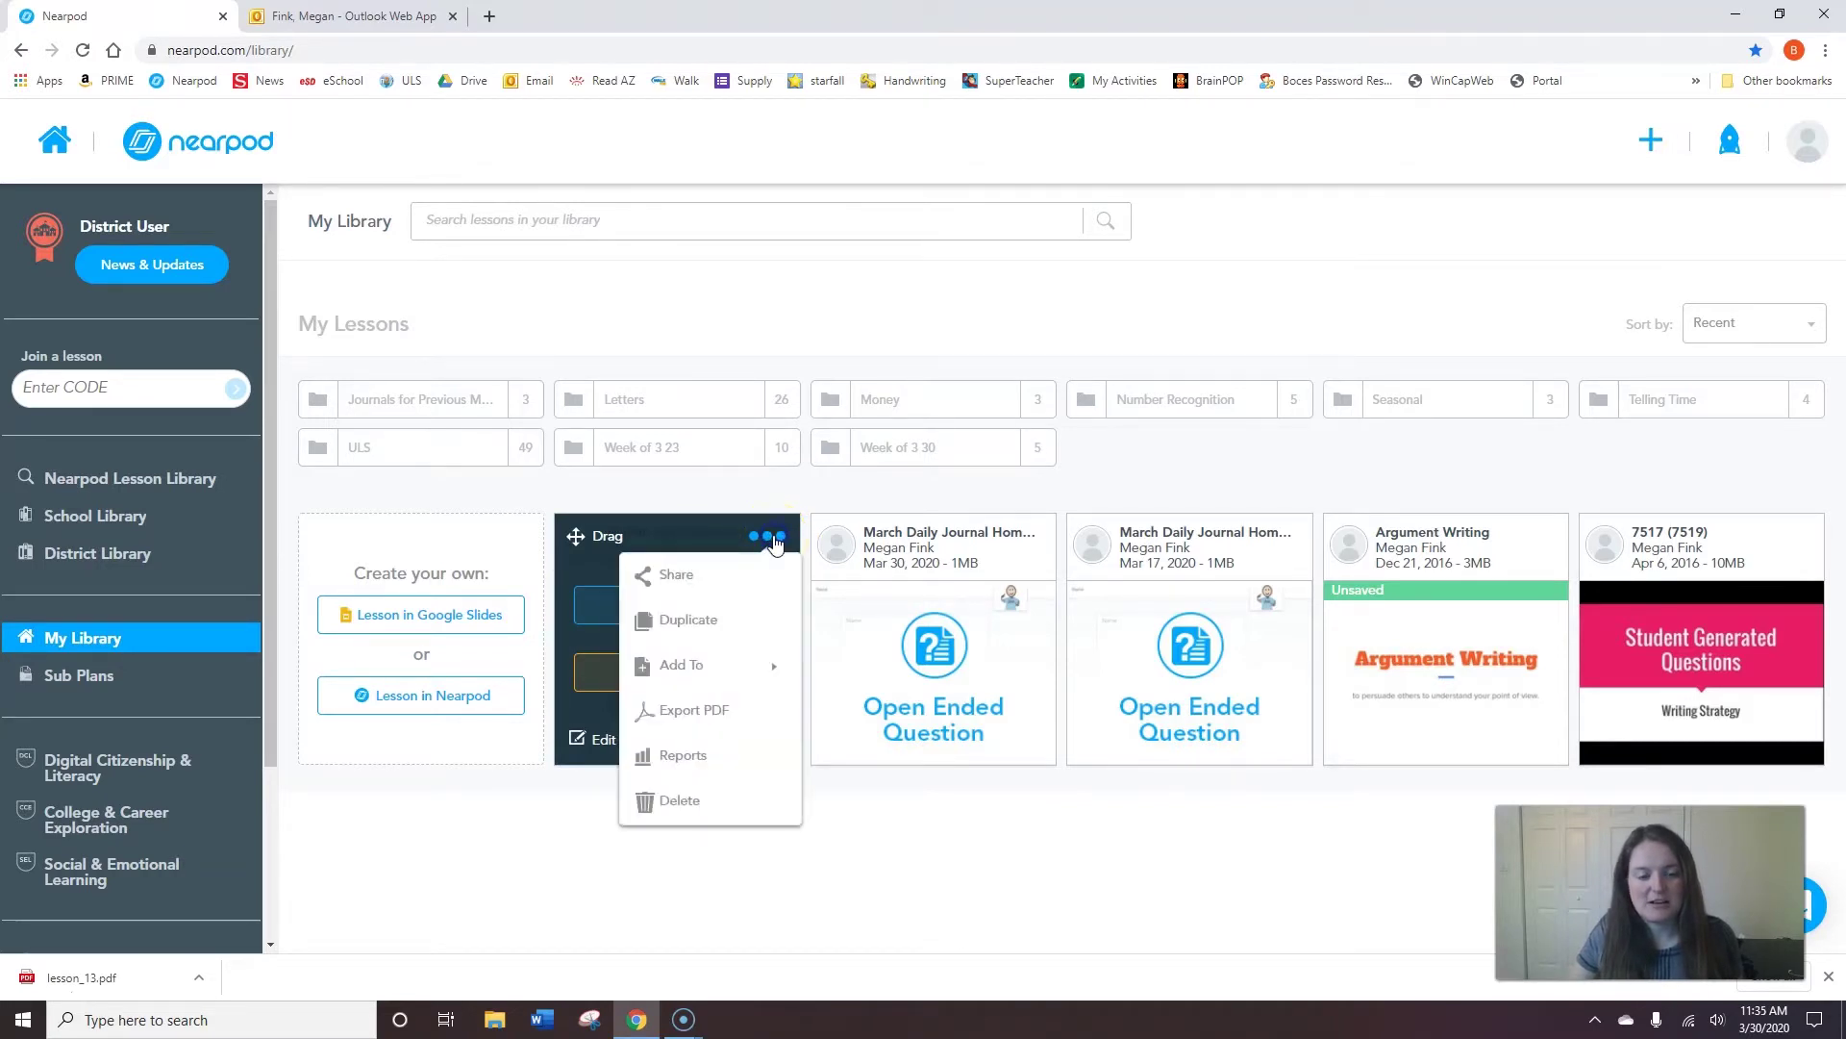
{"action": "left_click", "coordinate": [684, 756]}
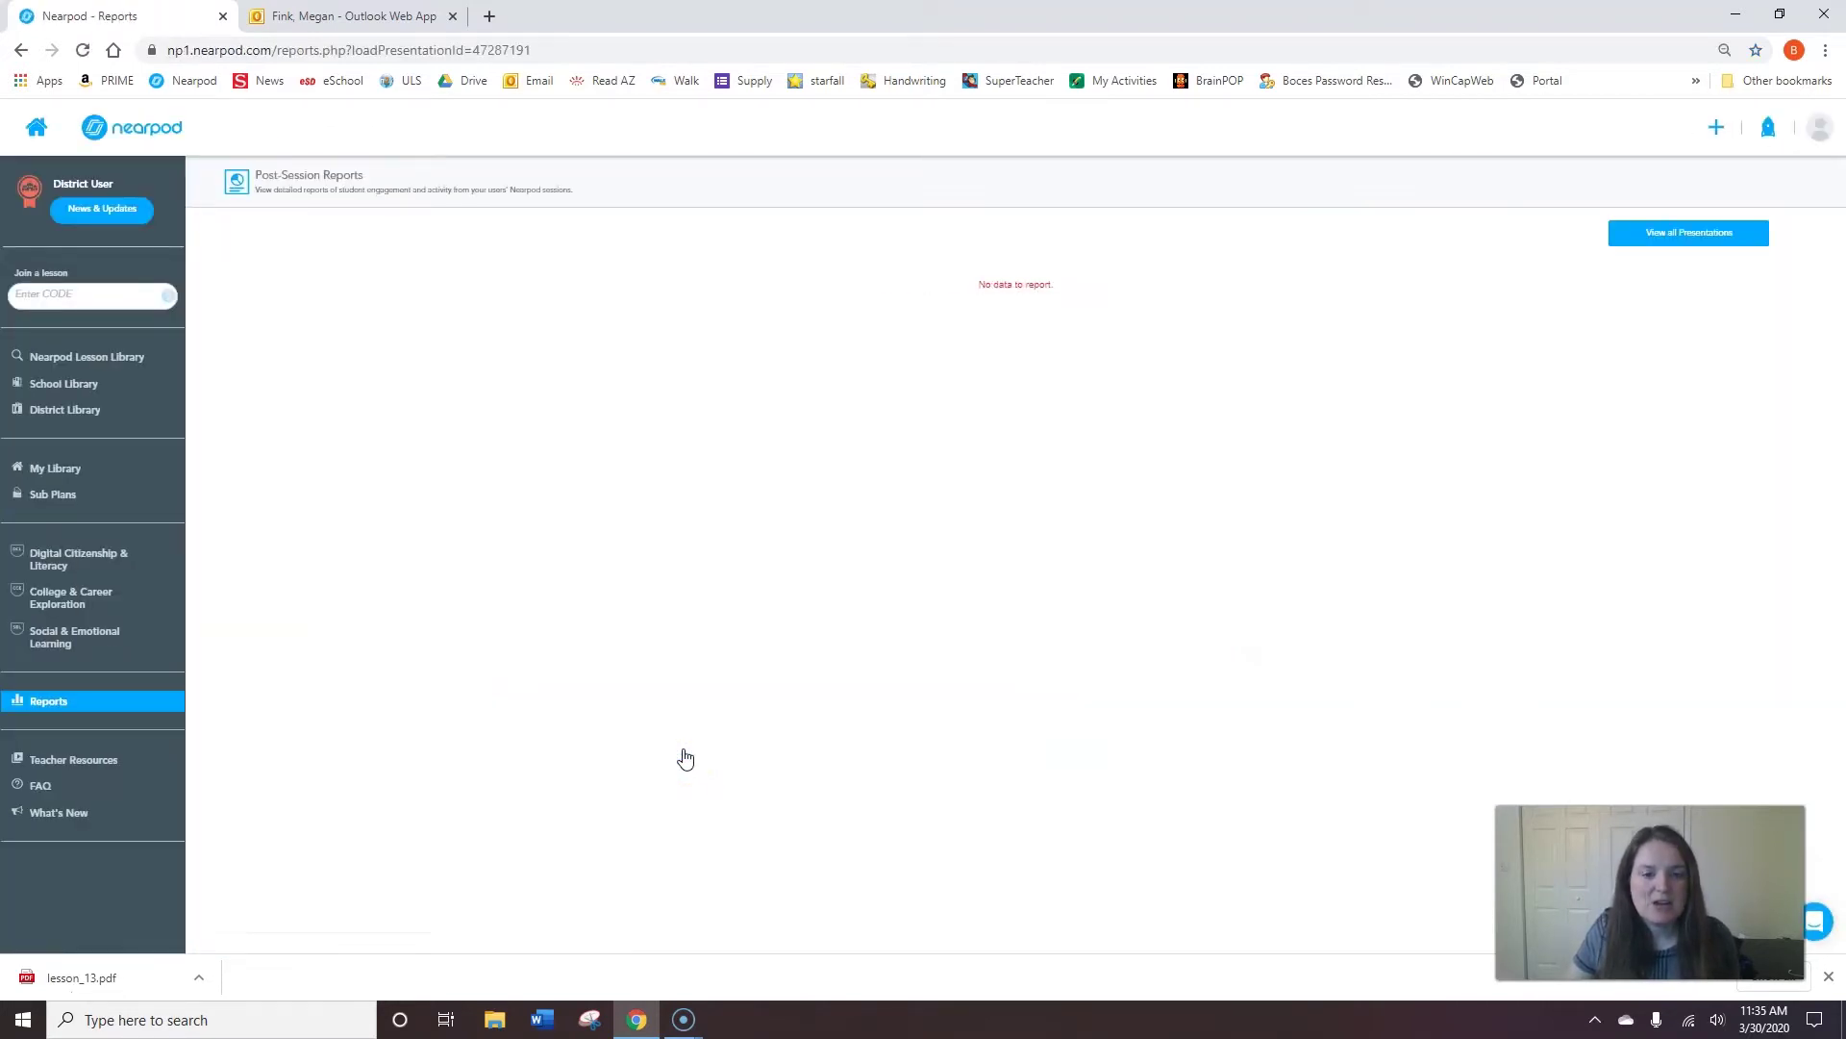
{"action": "left_click", "coordinate": [1047, 394]}
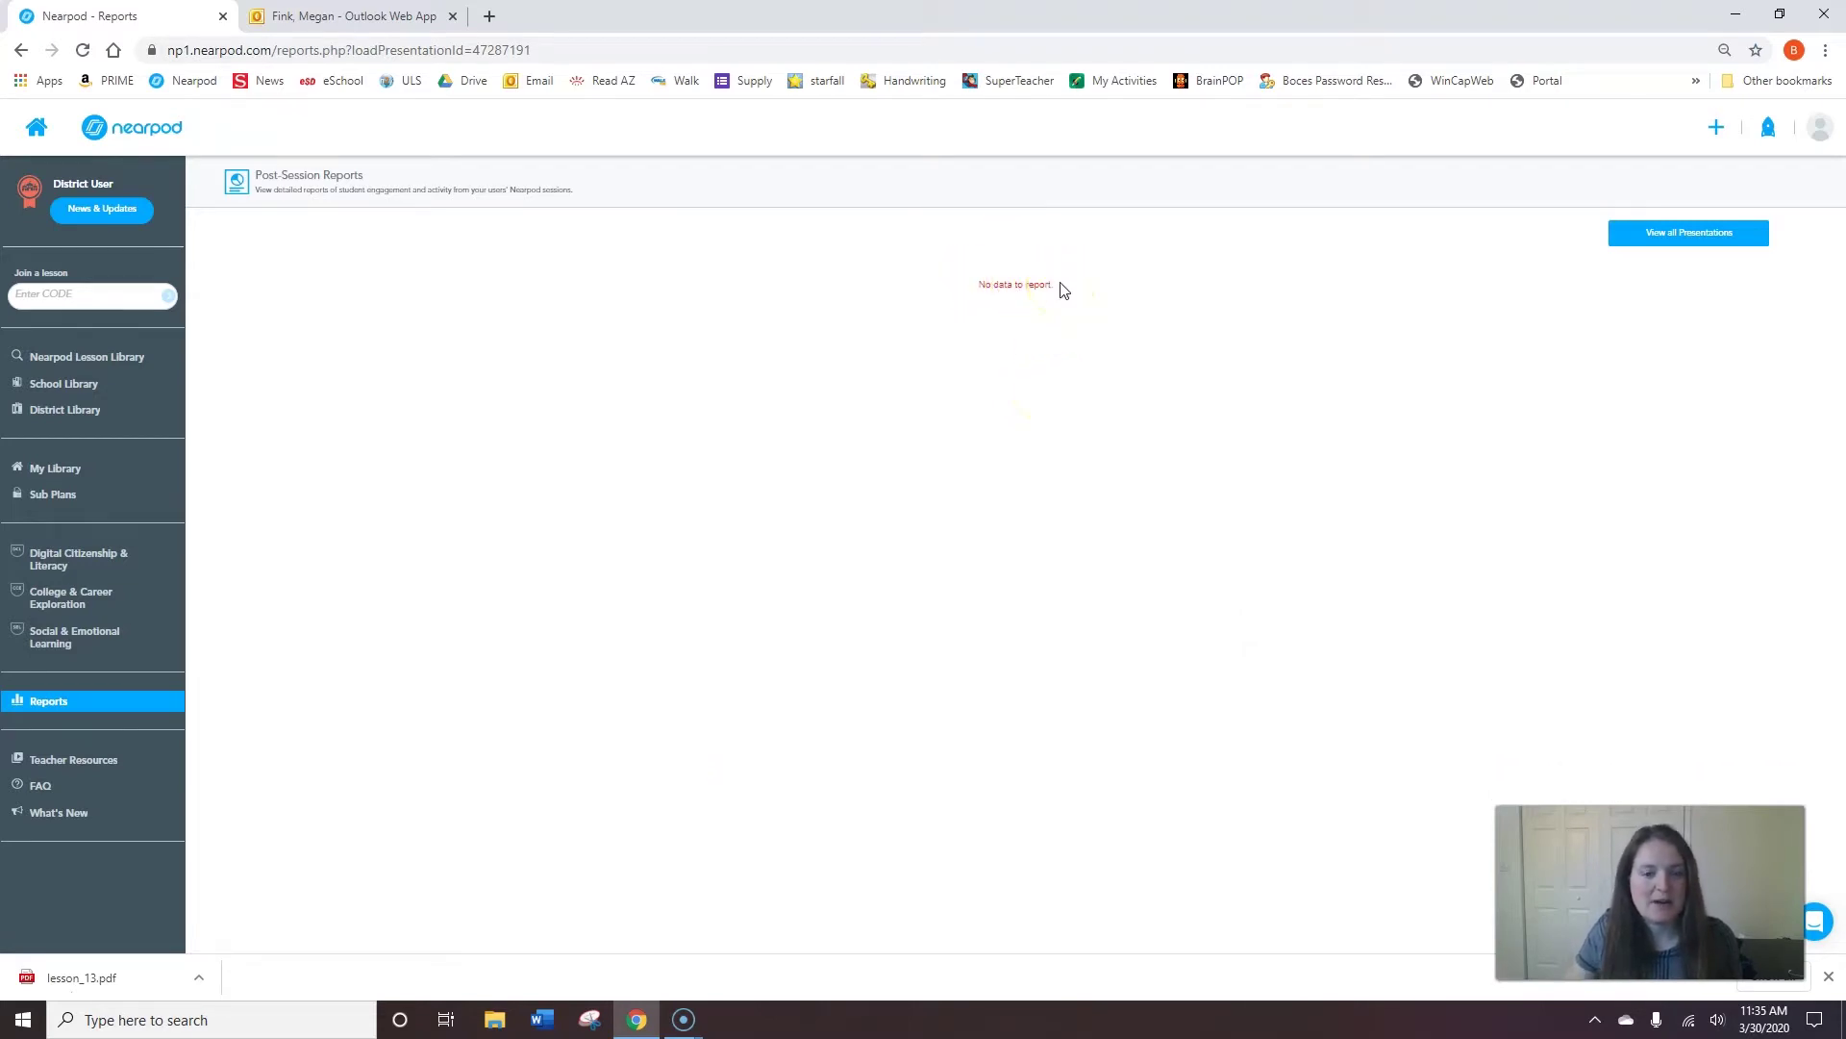
{"action": "left_click", "coordinate": [35, 131]}
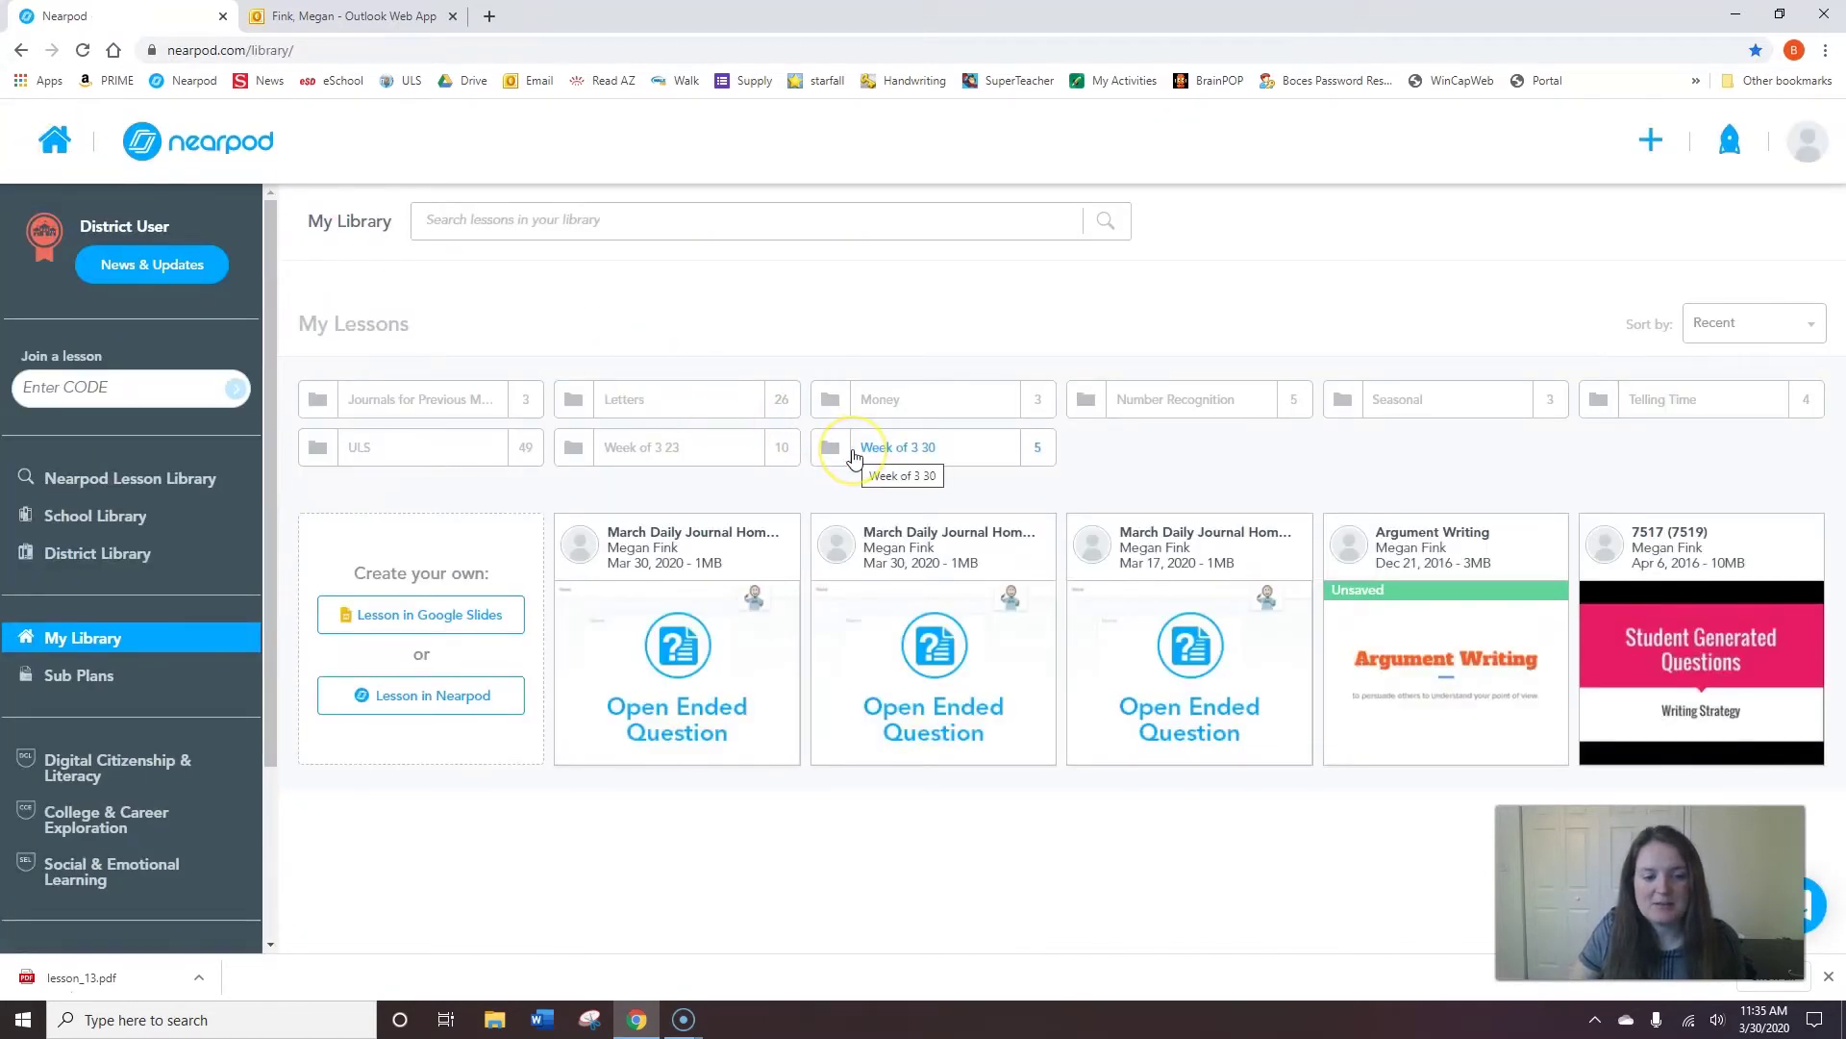
In the Week of 3 30 folder, open N2Y Word Problems Corona's reports and expand its sessions
{"action": "left_click", "coordinate": [827, 459]}
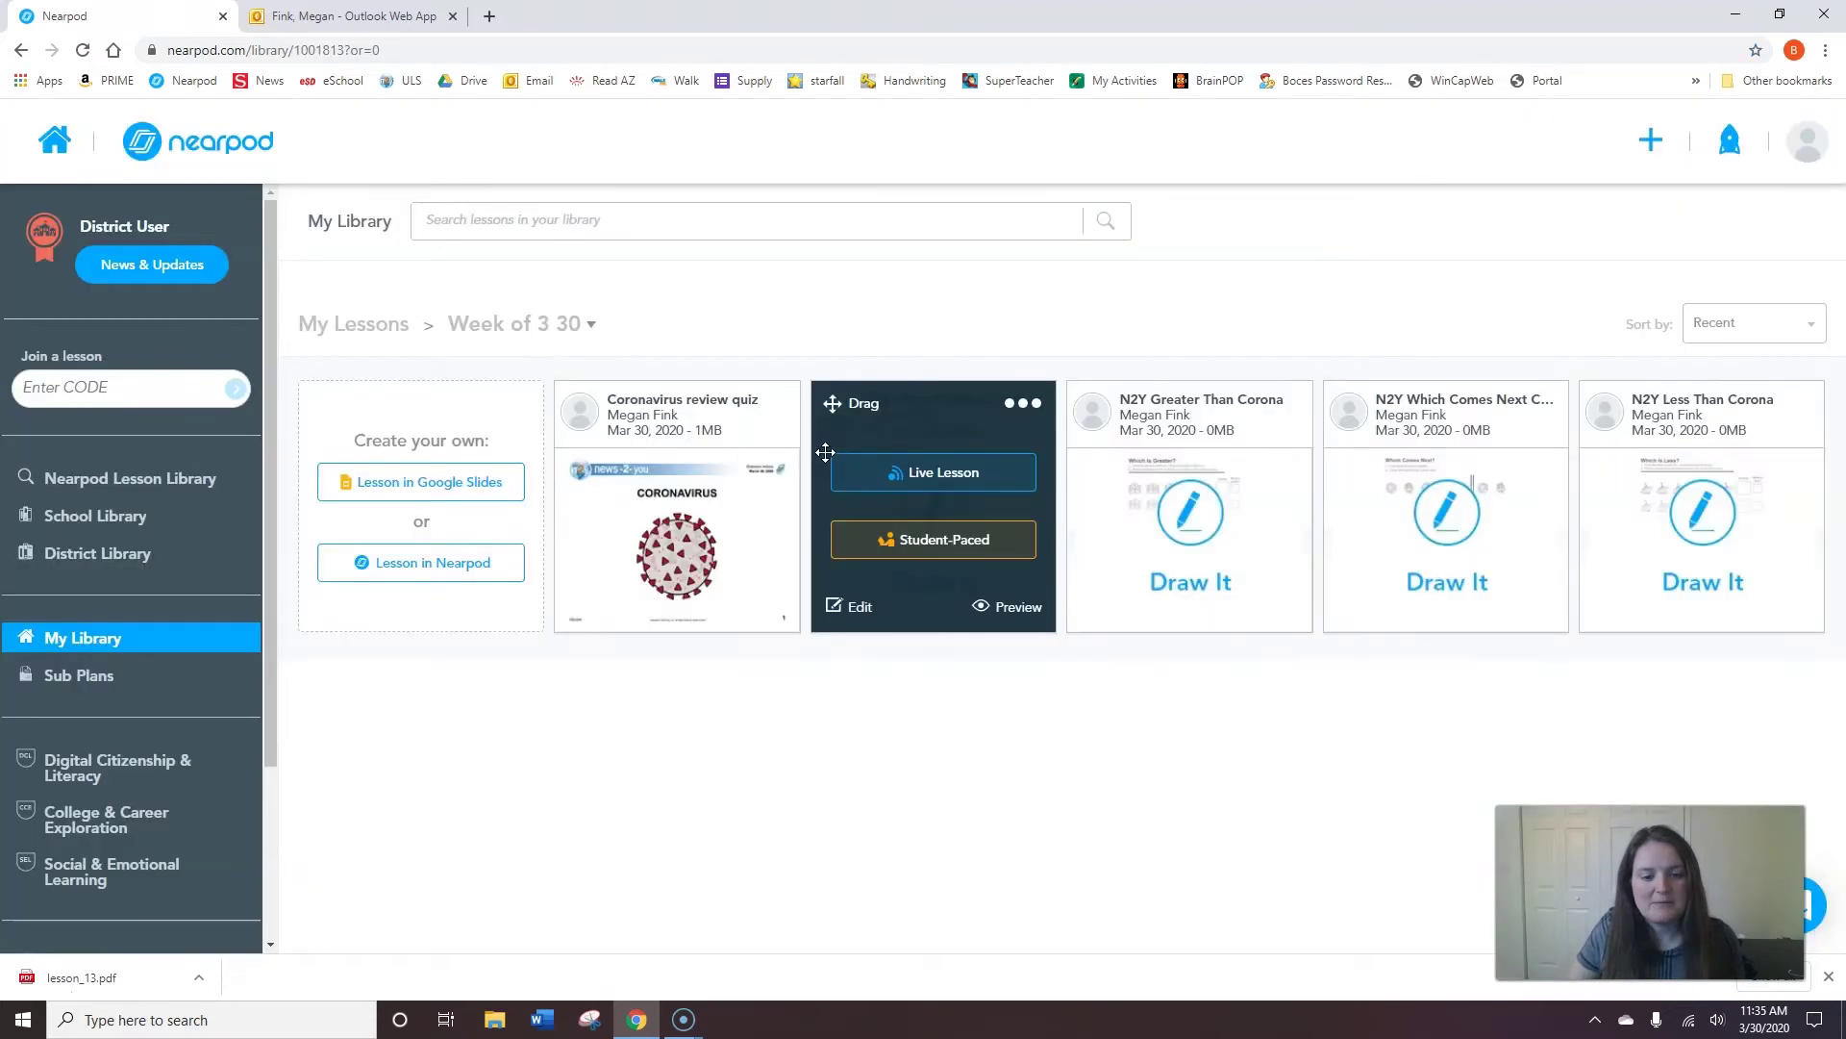
{"action": "left_click", "coordinate": [1830, 1009]}
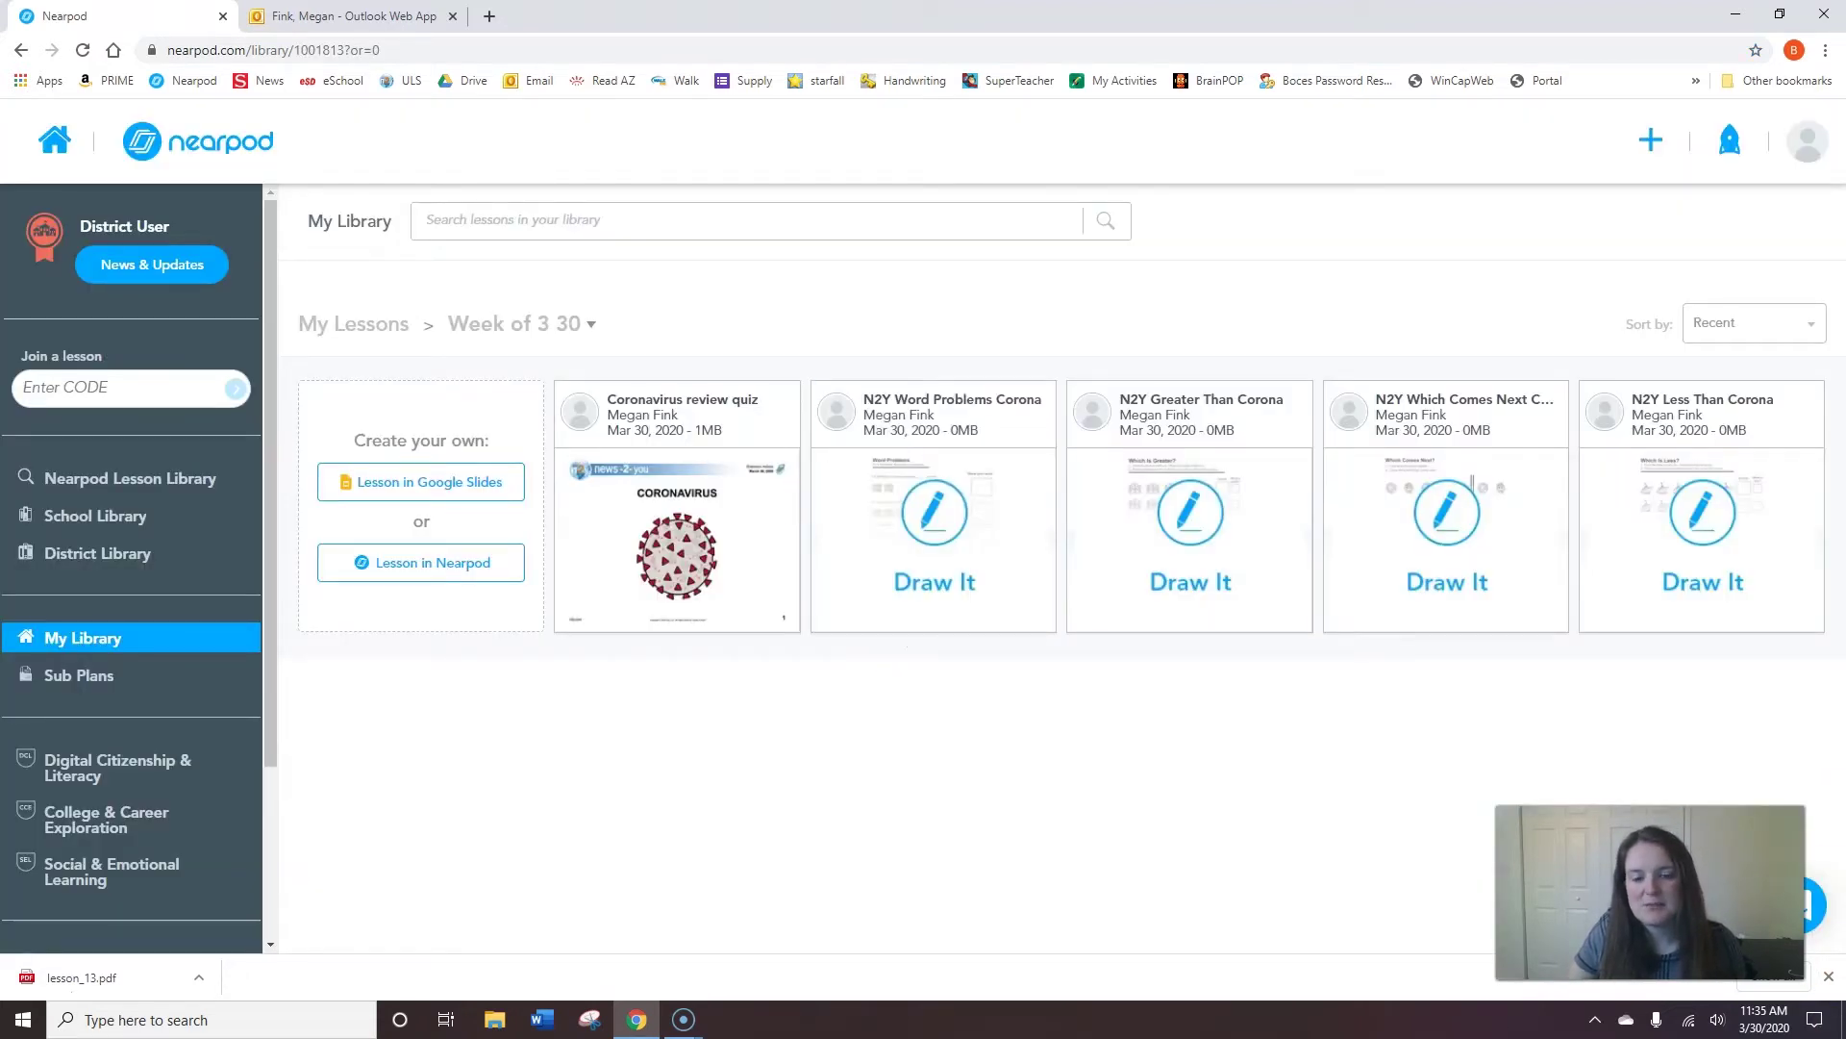
{"action": "mouse_move", "coordinate": [1006, 400]}
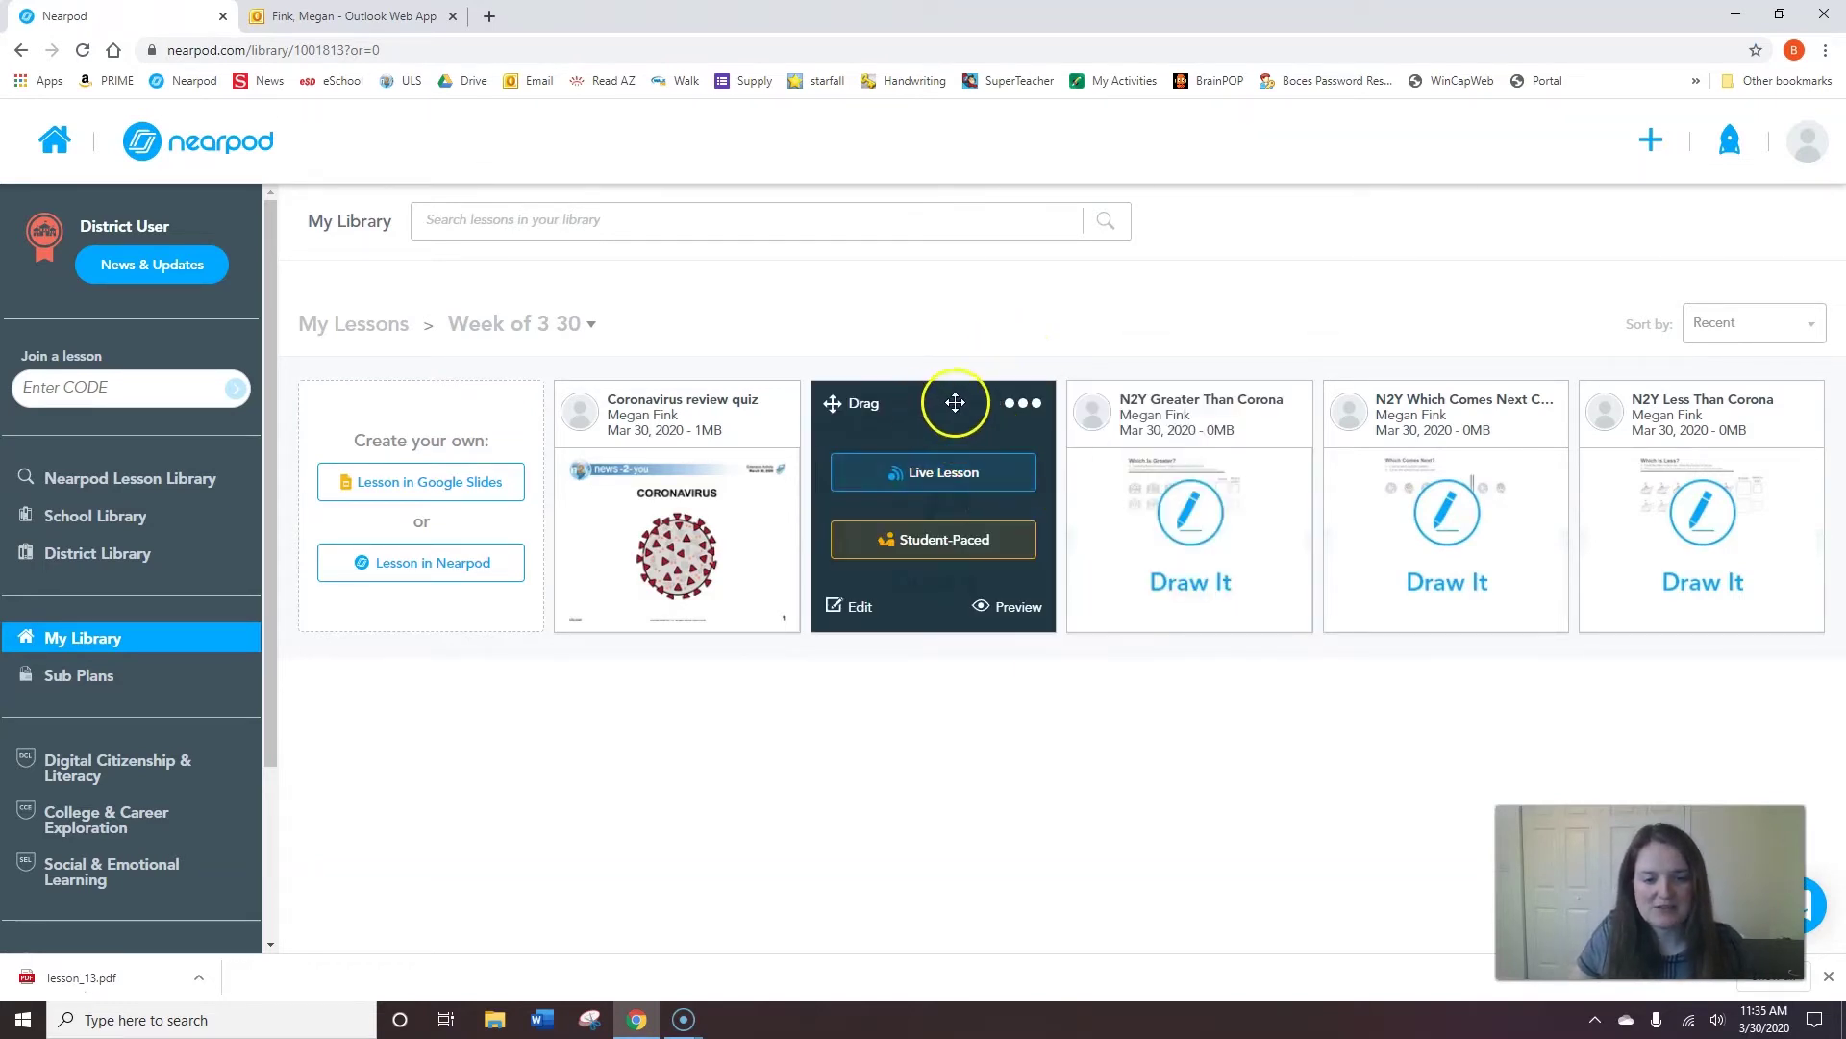
{"action": "left_click", "coordinate": [1033, 410]}
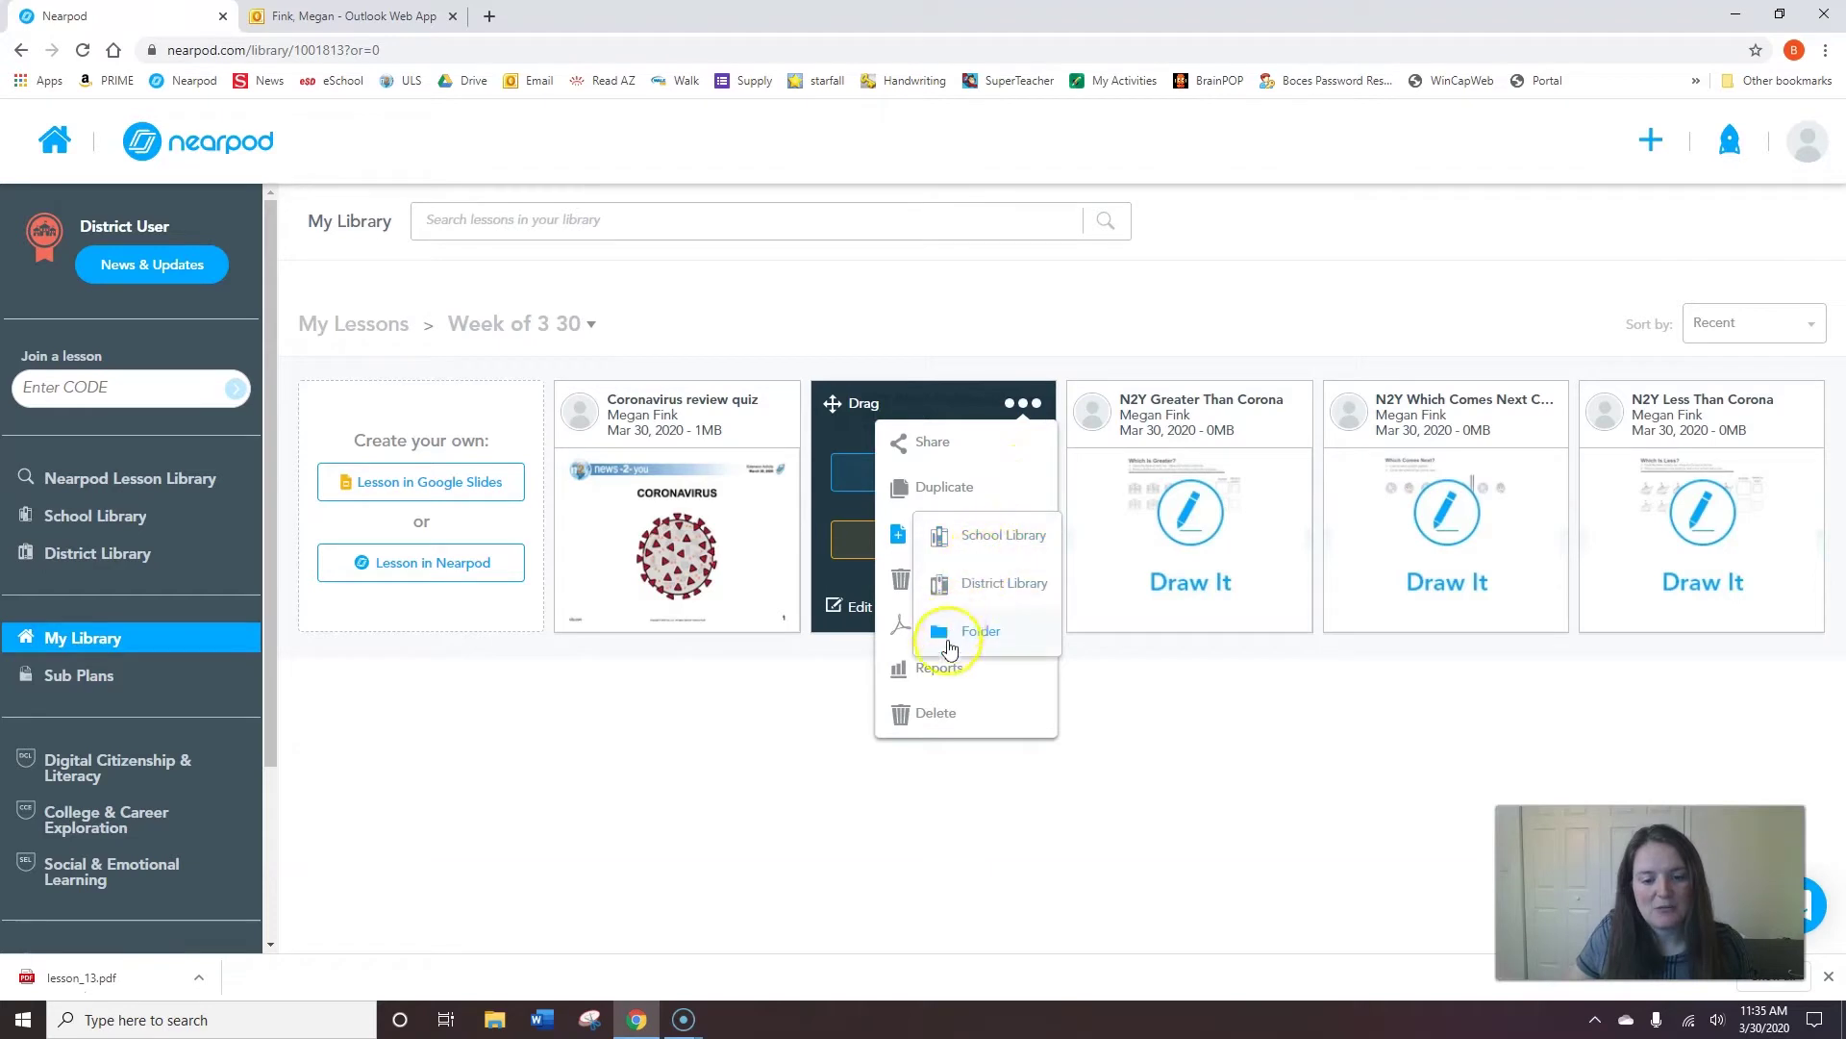
{"action": "left_click", "coordinate": [941, 679]}
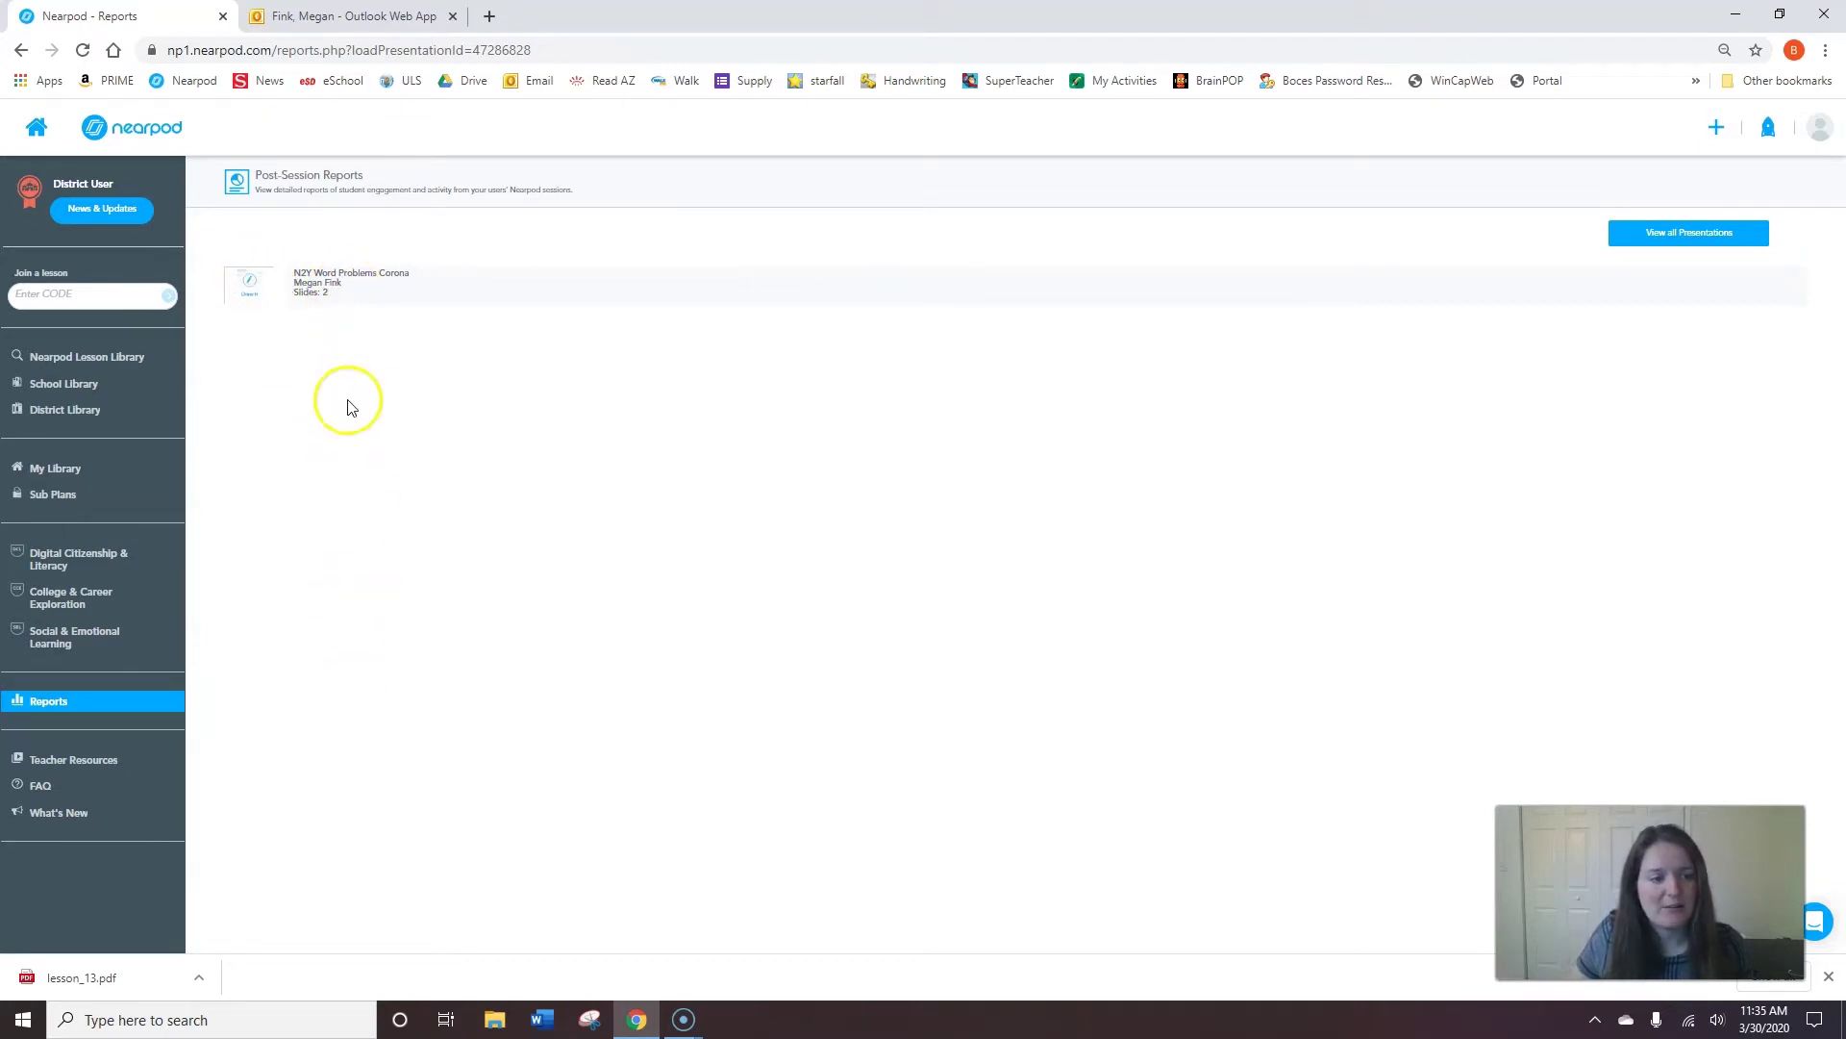
{"action": "left_click", "coordinate": [334, 289]}
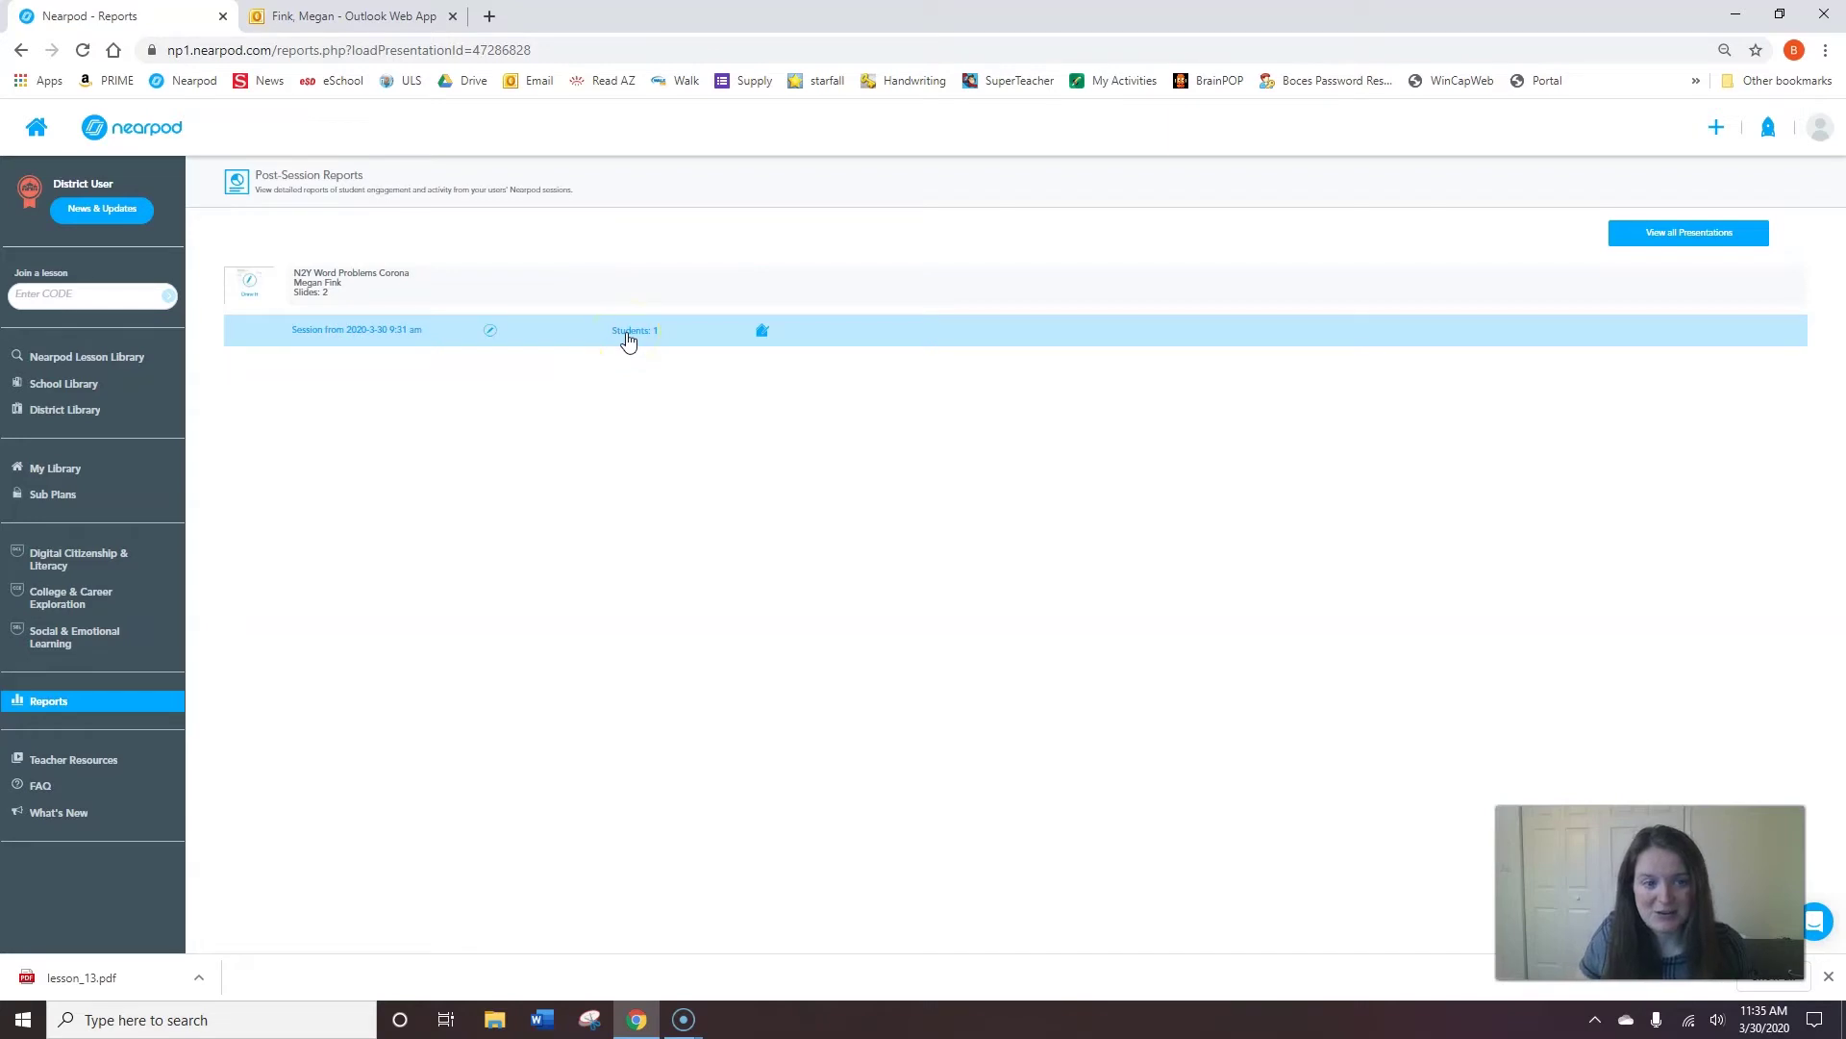
Open the 2020-3-30 session report enlarged, note 100% participation, and show the Draw It results
{"action": "left_click", "coordinate": [396, 339]}
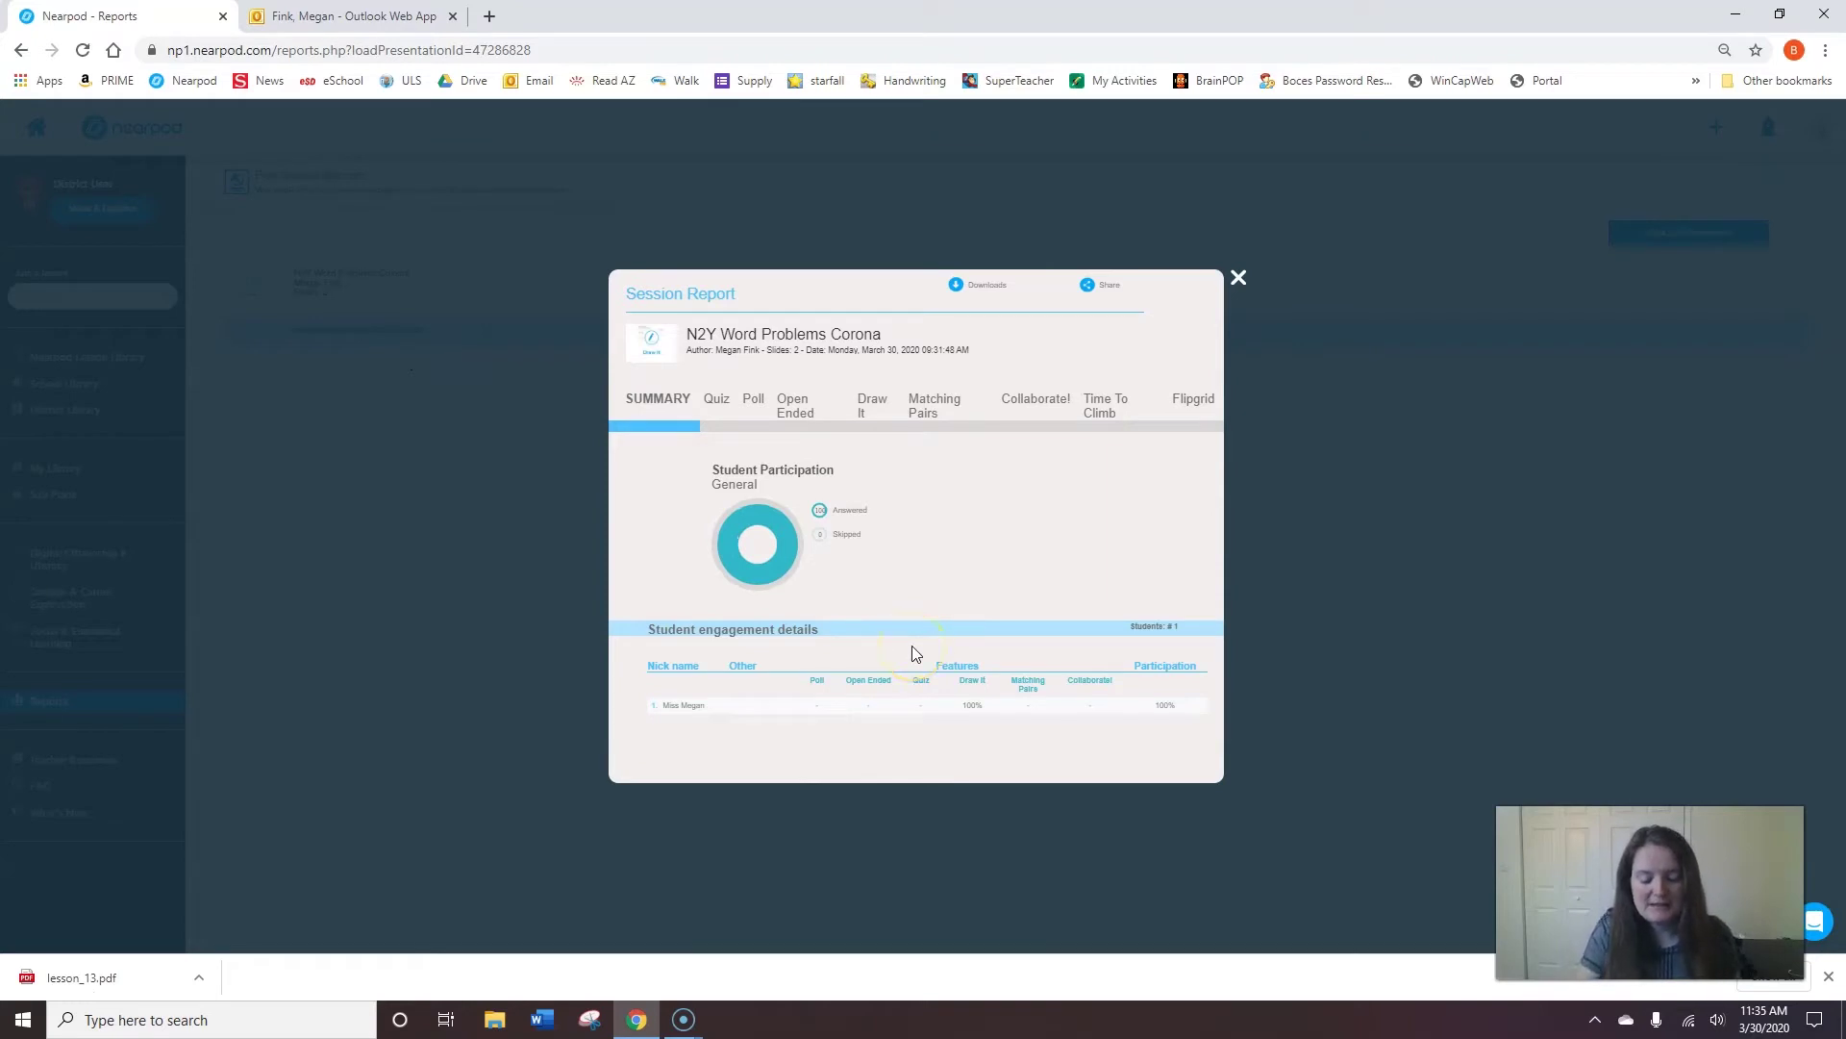
{"action": "key", "text": "ctrl+plus"}
{"action": "key", "text": "ctrl+plus"}
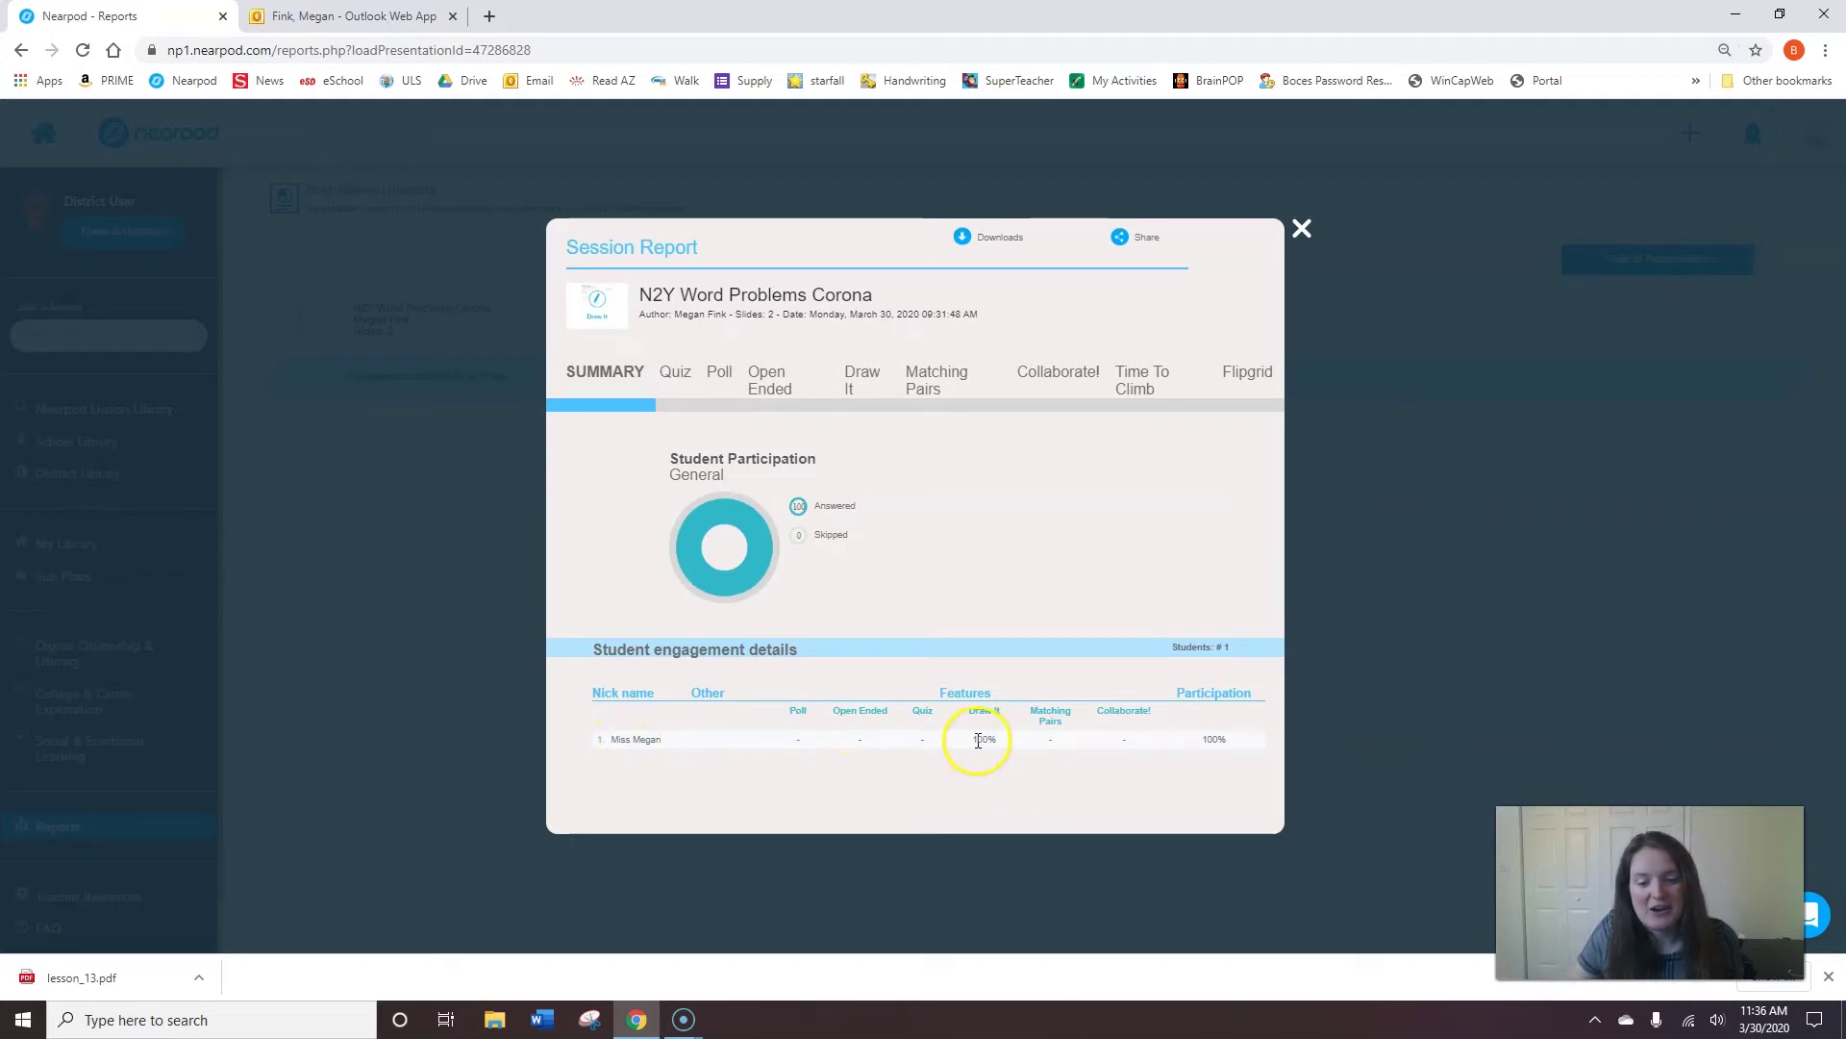
{"action": "left_click_drag", "start_coordinate": [978, 740], "coordinate": [1006, 740]}
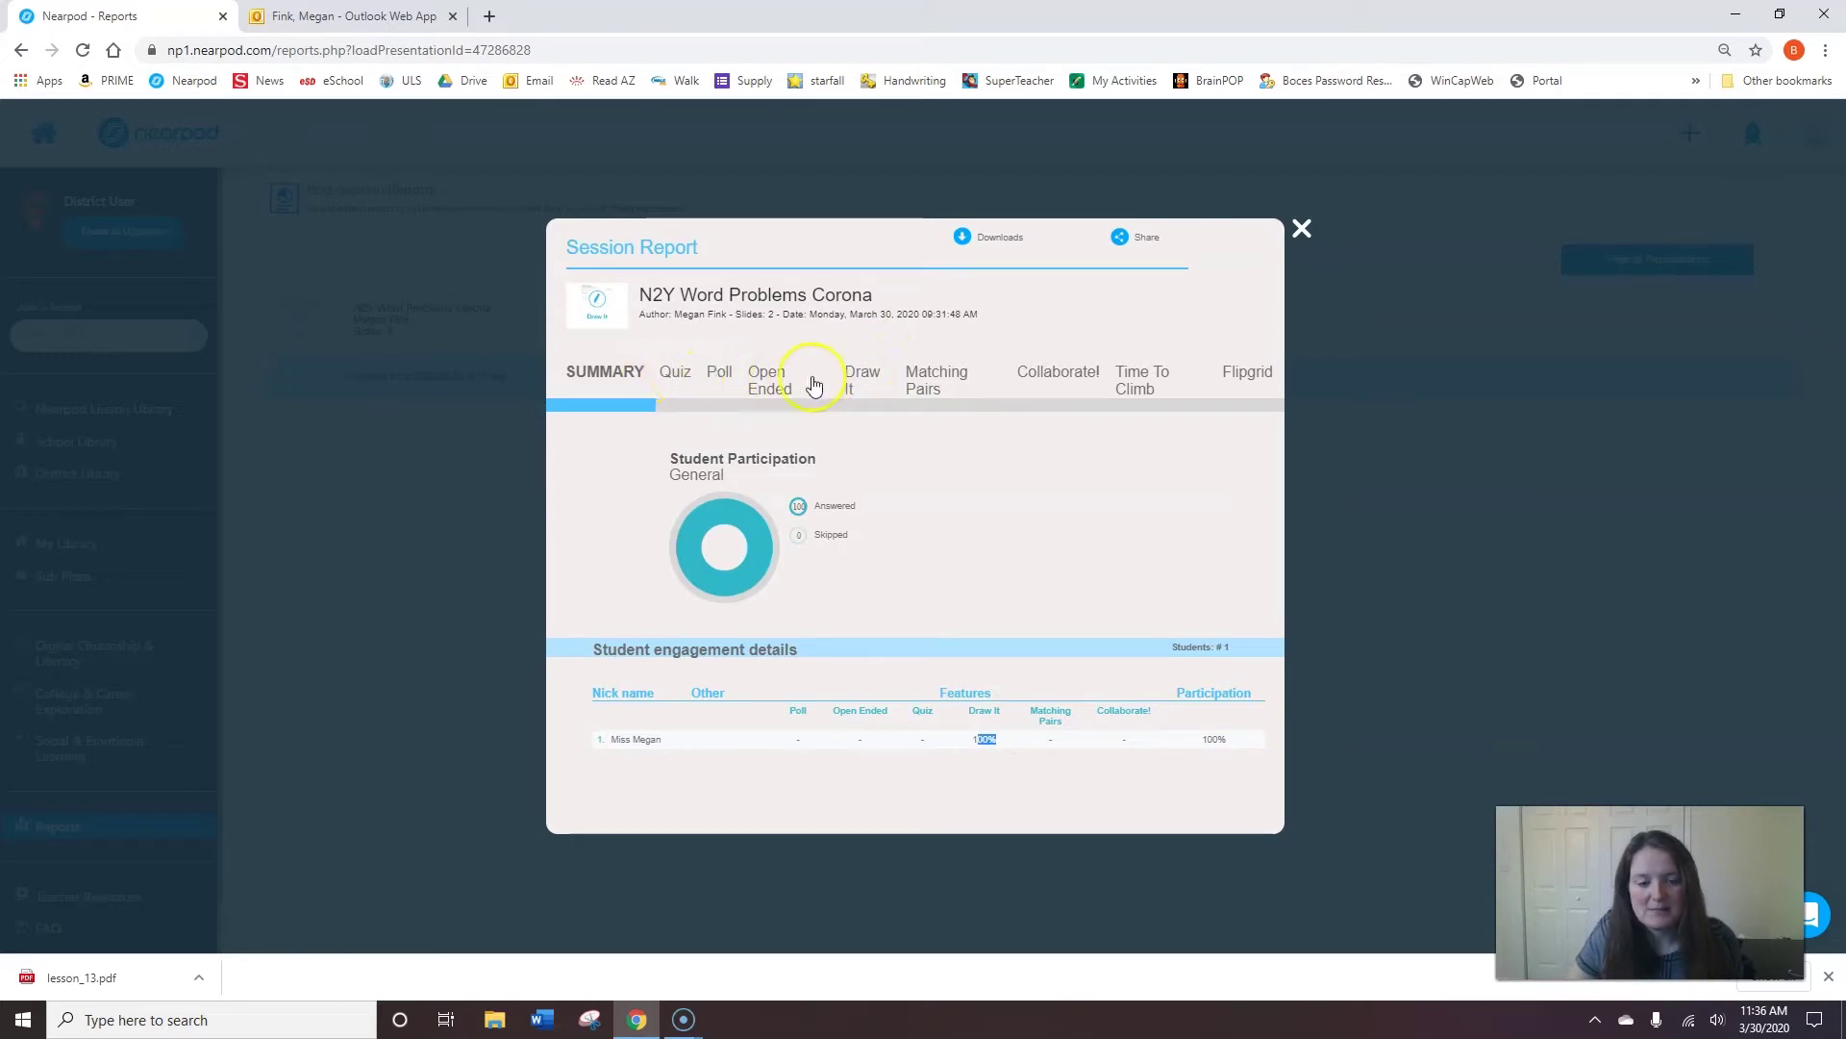
{"action": "left_click", "coordinate": [873, 382]}
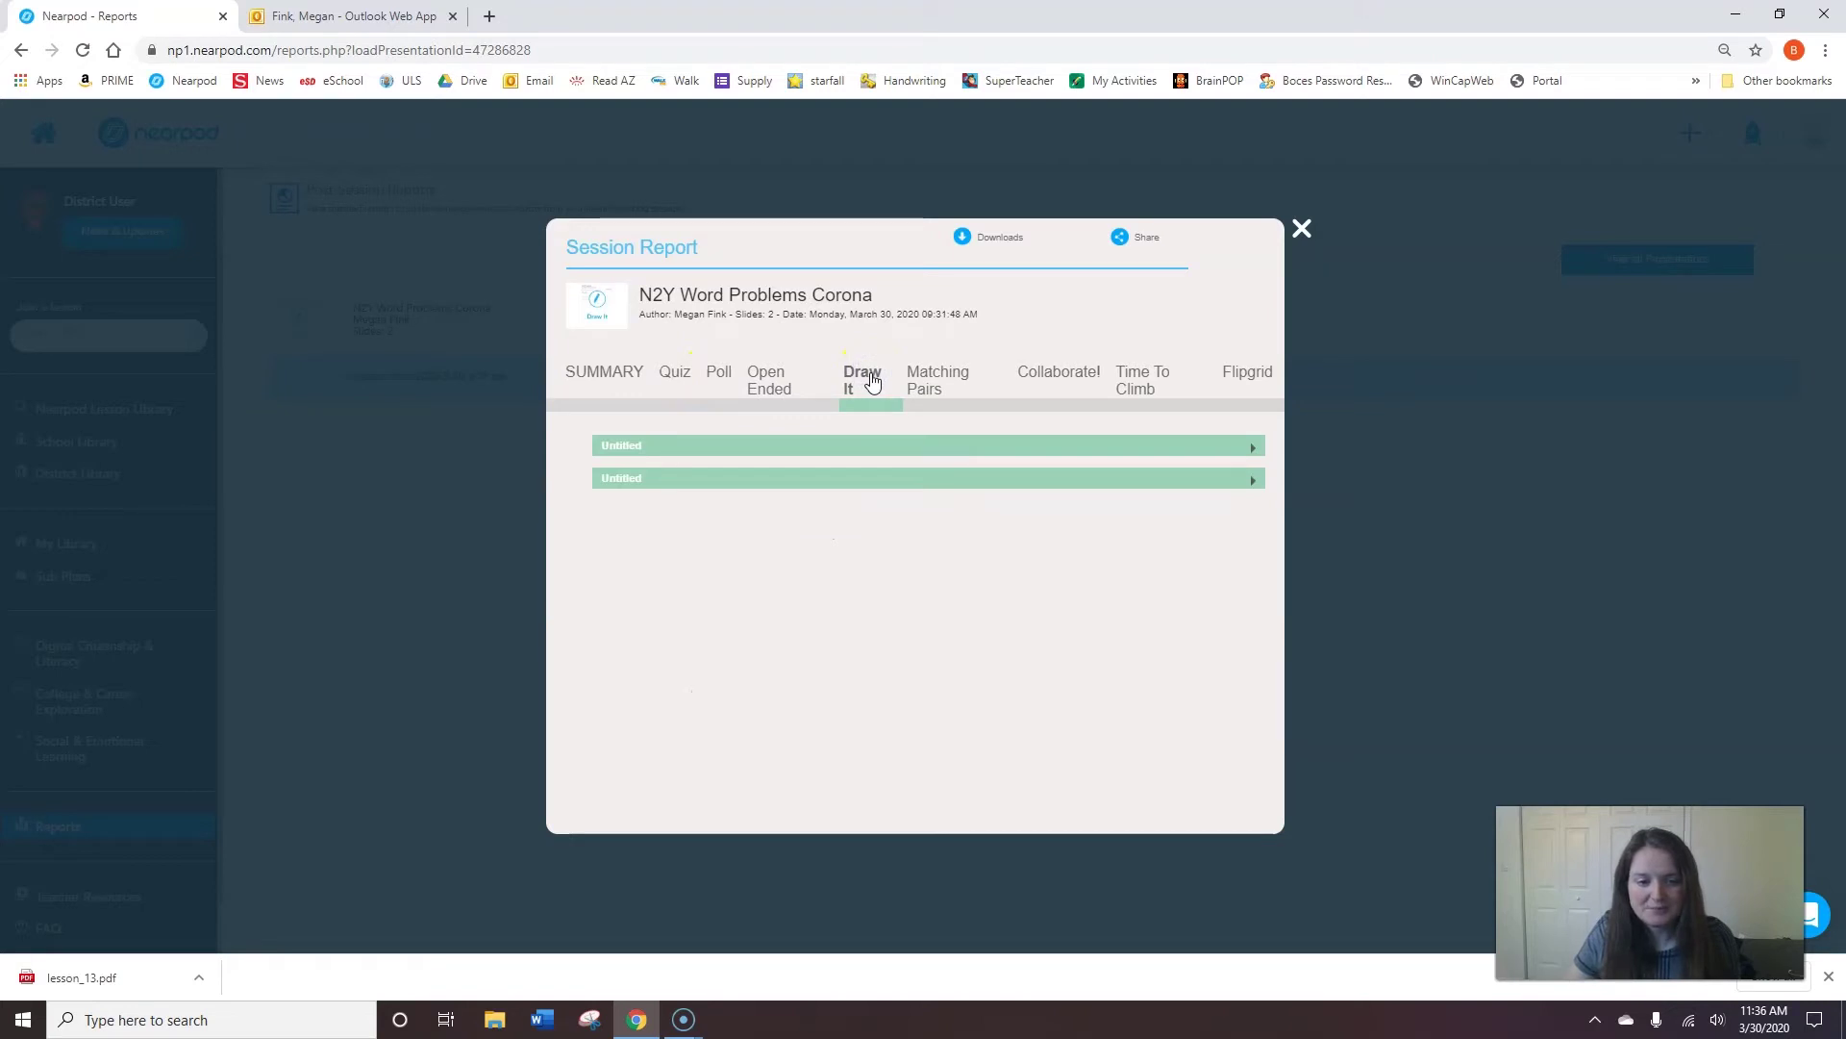
Expand the first and second Untitled Draw It rows to reveal each student's drawing
{"action": "left_click", "coordinate": [622, 448]}
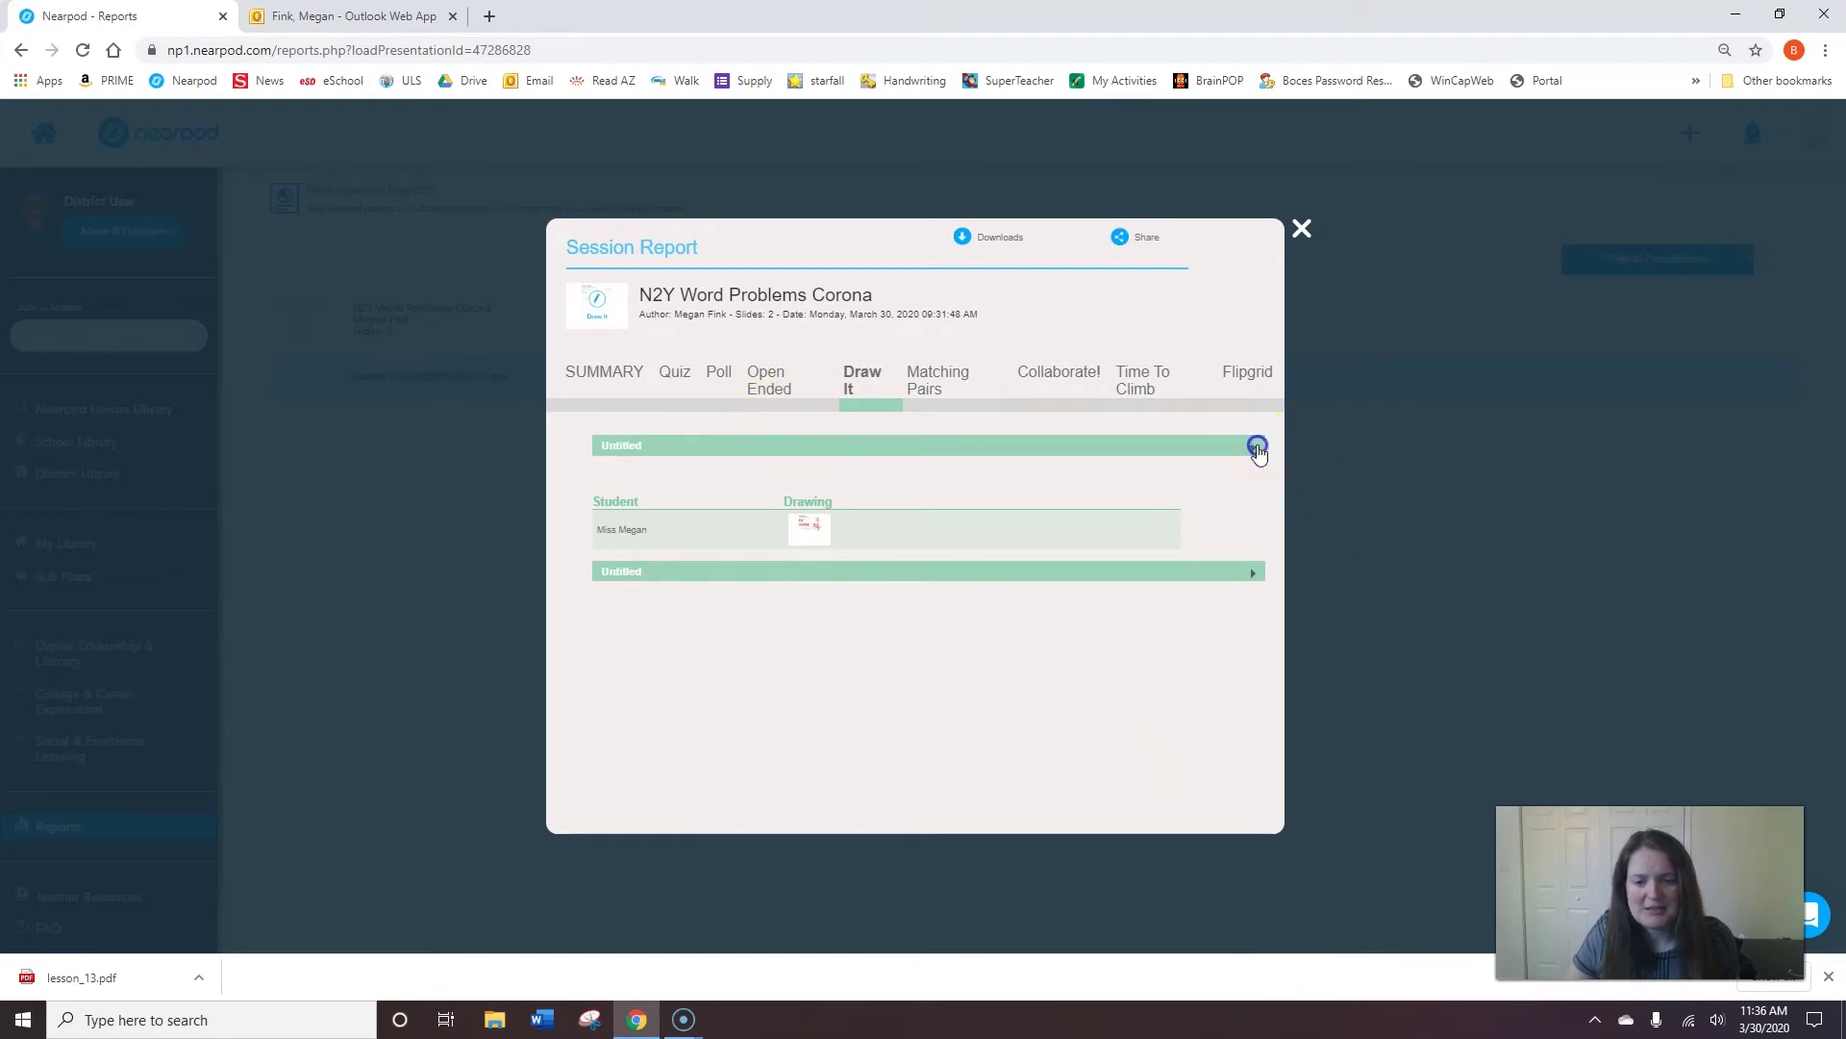
{"action": "left_click", "coordinate": [1257, 448]}
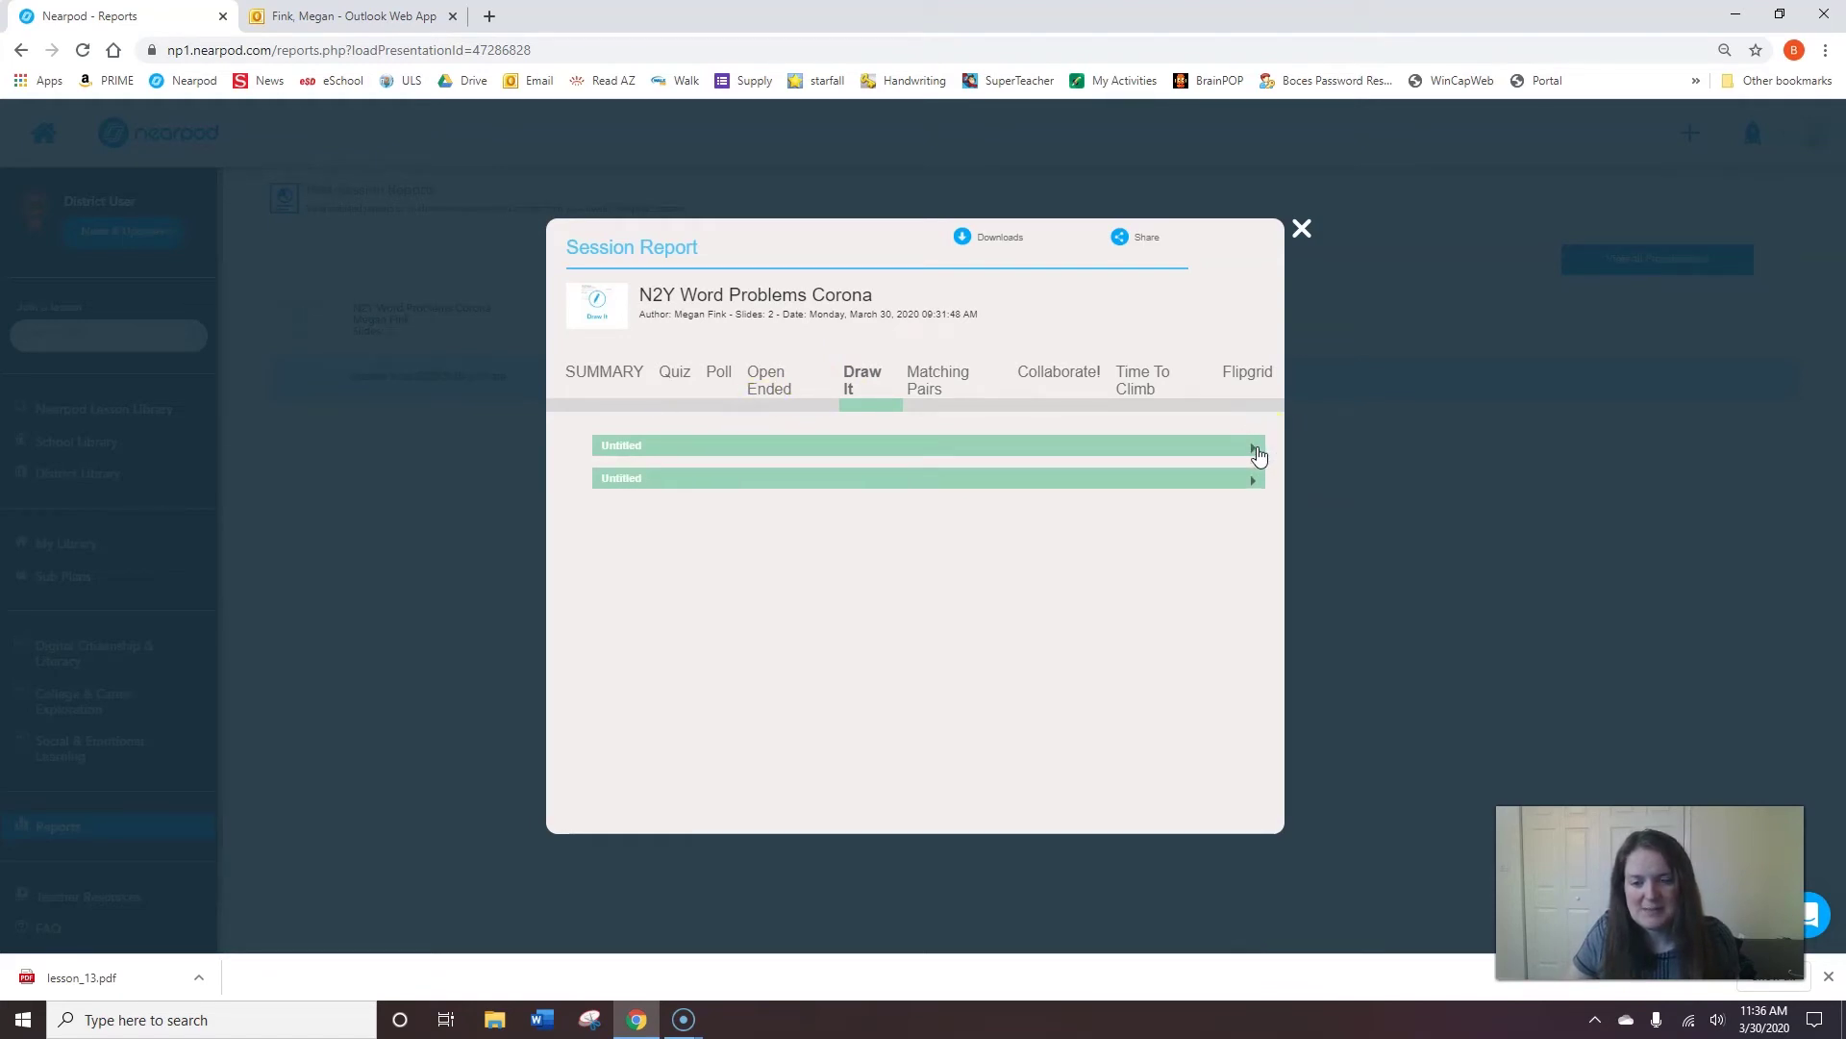
{"action": "left_click", "coordinate": [1255, 450]}
{"action": "left_click", "coordinate": [721, 488]}
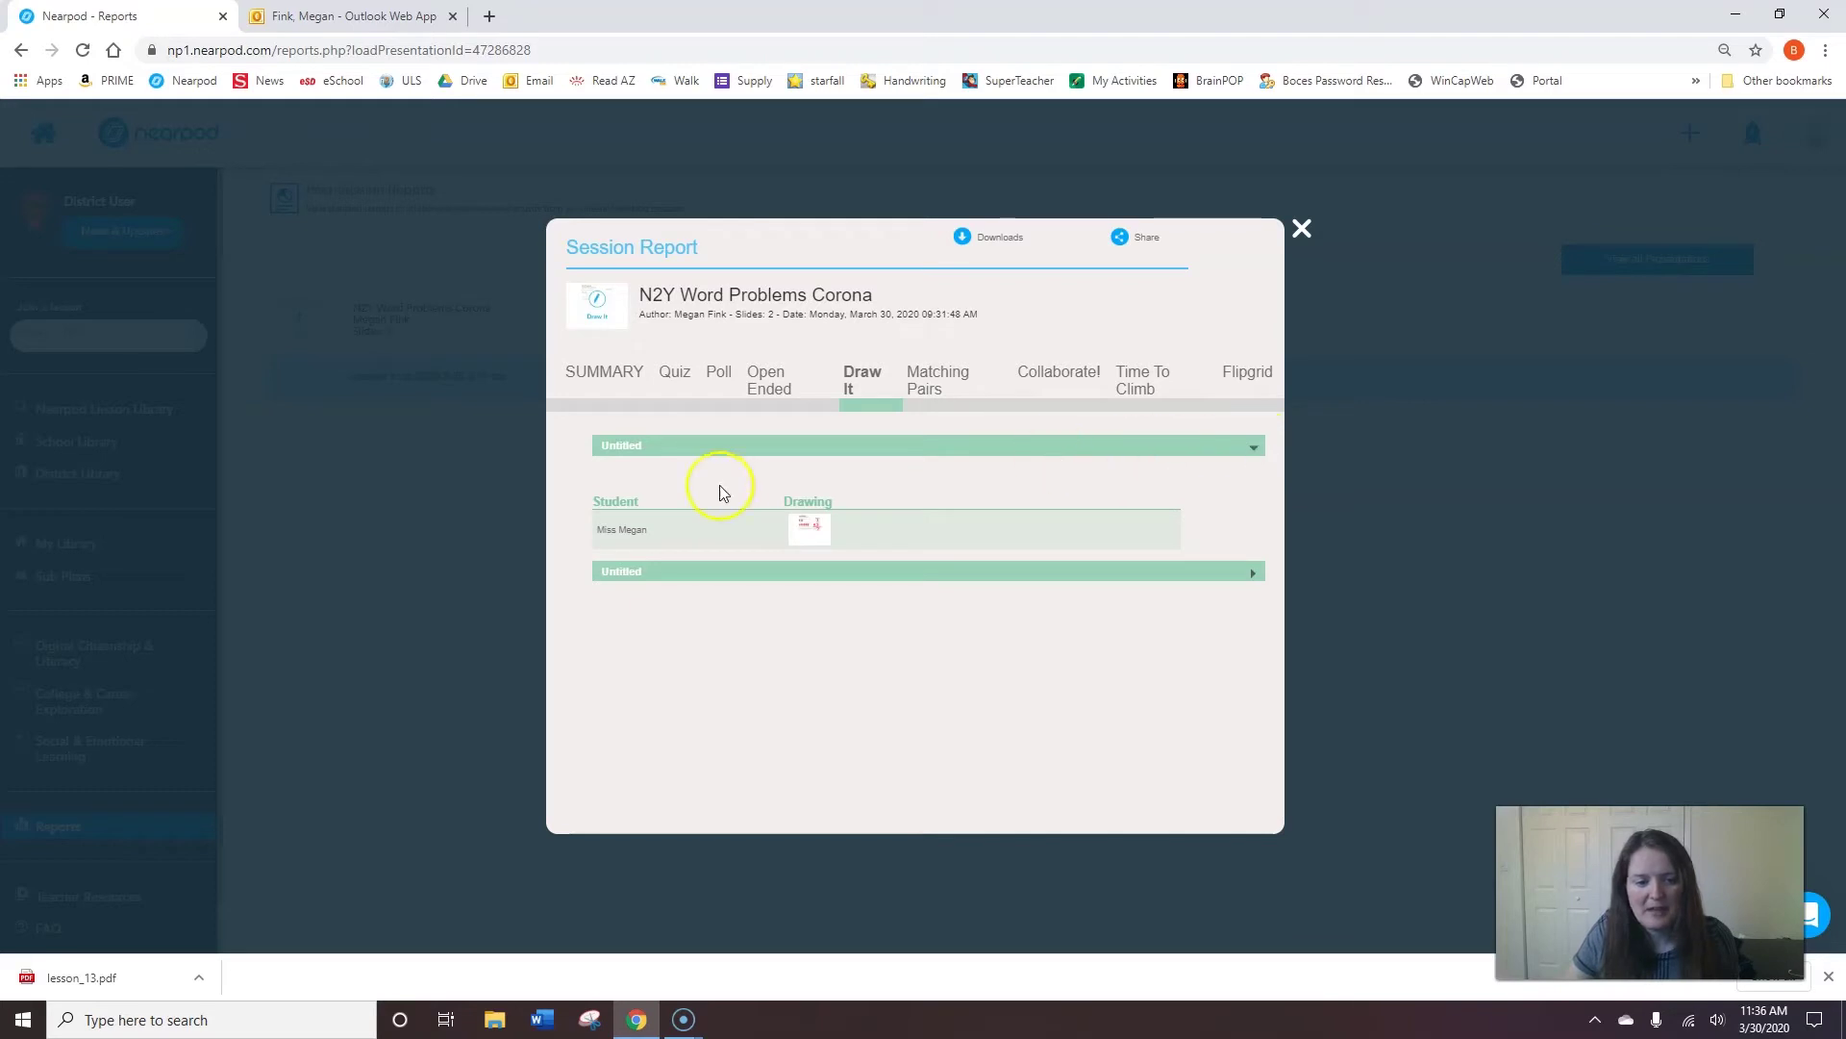
{"action": "left_click", "coordinate": [592, 532]}
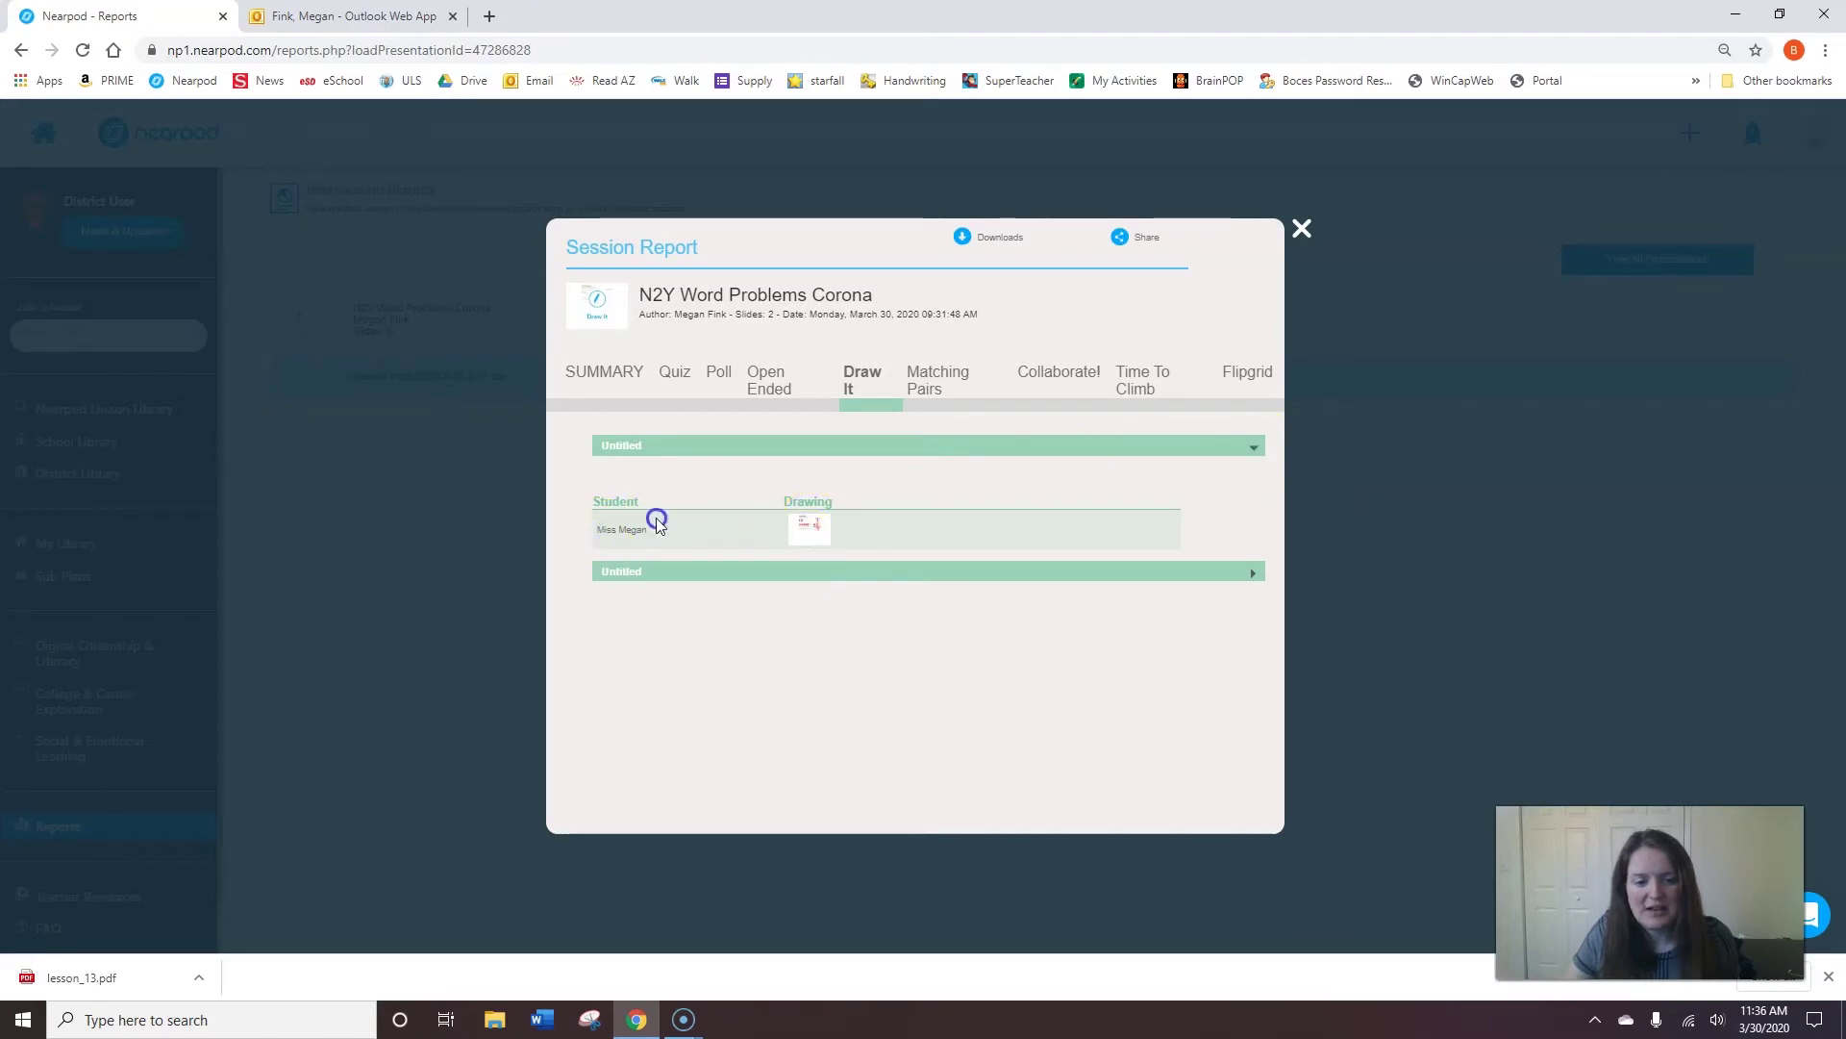
{"action": "left_click", "coordinate": [1252, 577]}
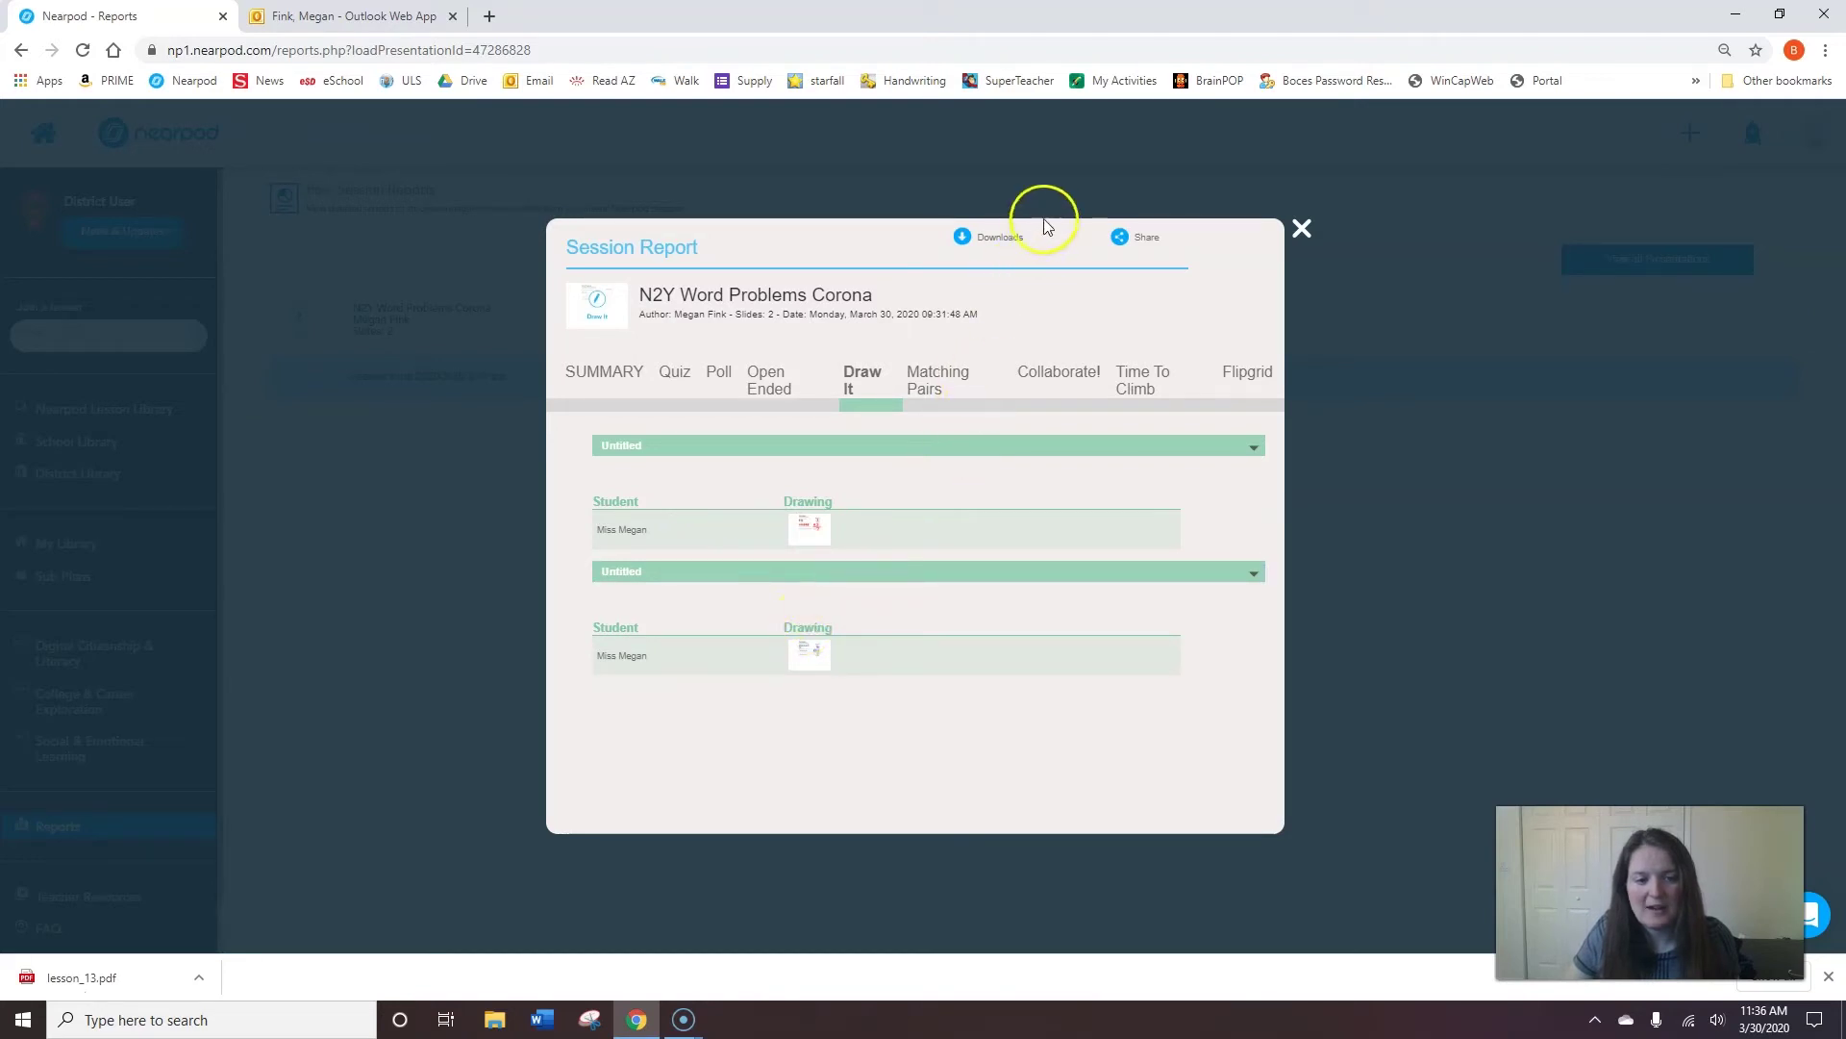
Download the PDF [Student view] report for the ticked student to Local Drive and open it
{"action": "left_click", "coordinate": [1009, 241]}
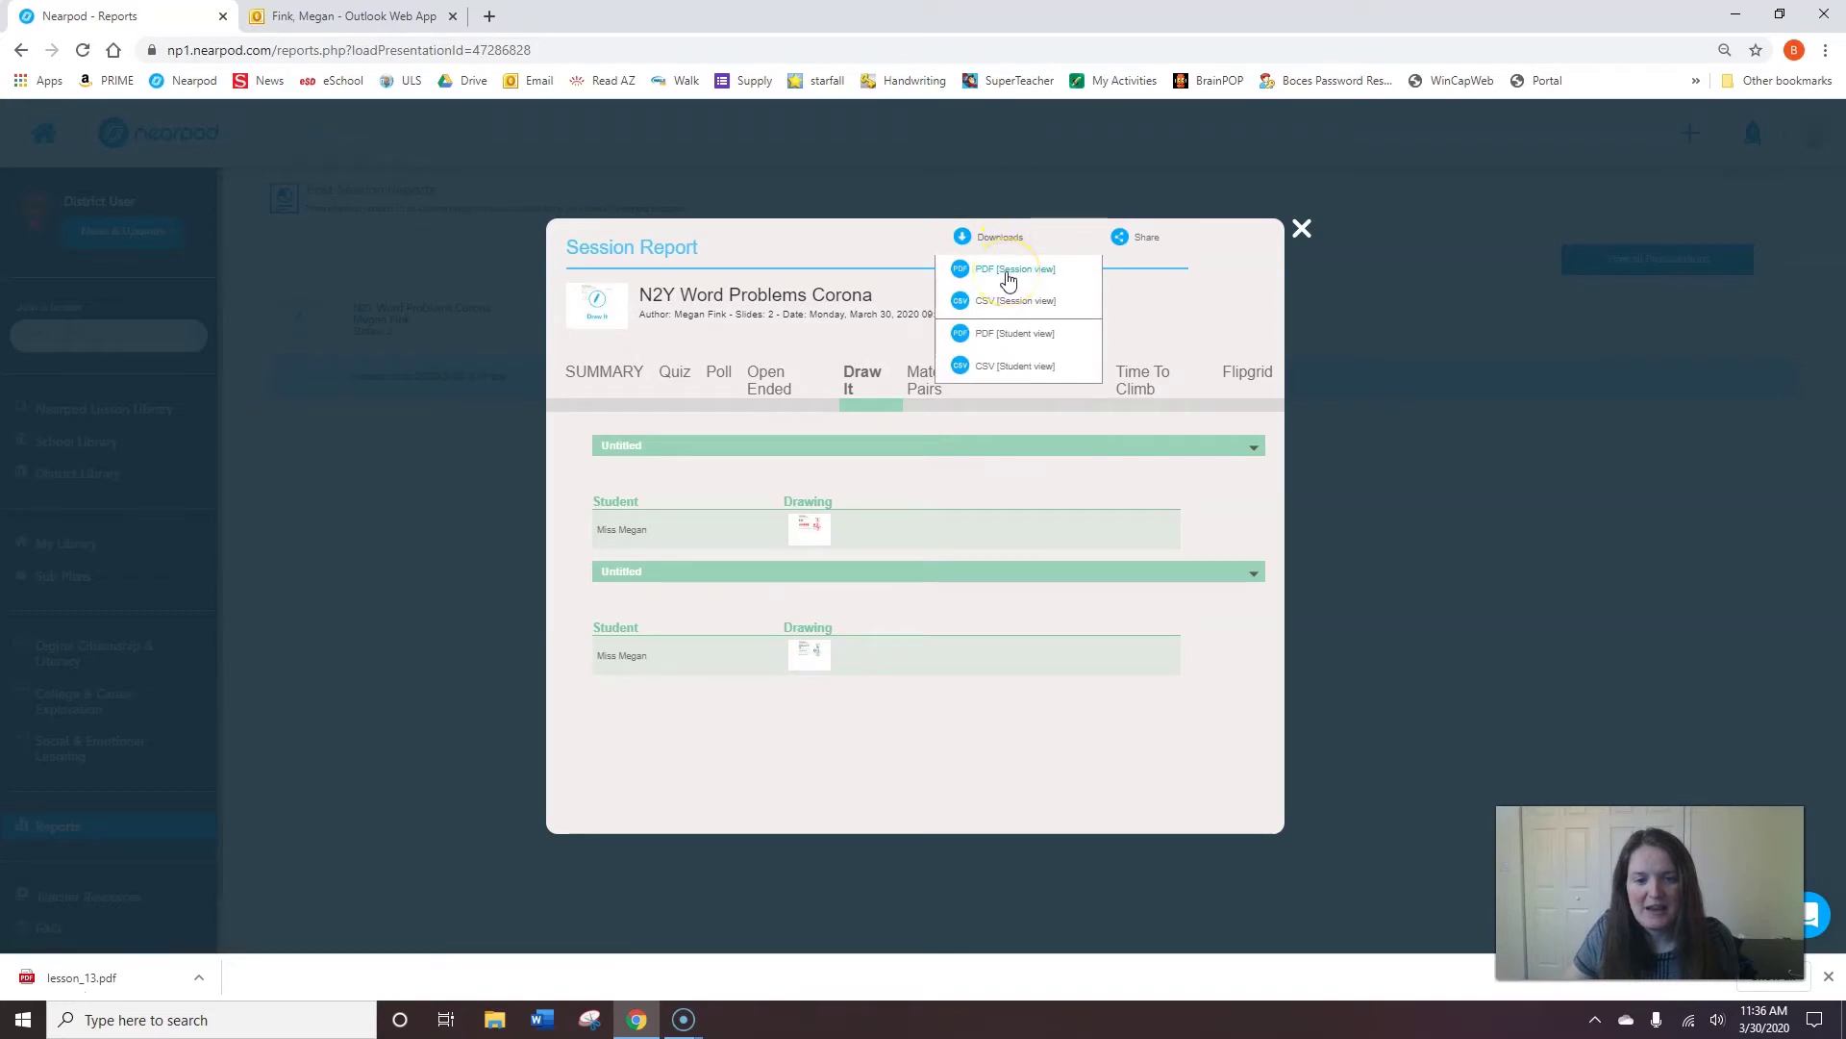
{"action": "left_click", "coordinate": [1008, 334]}
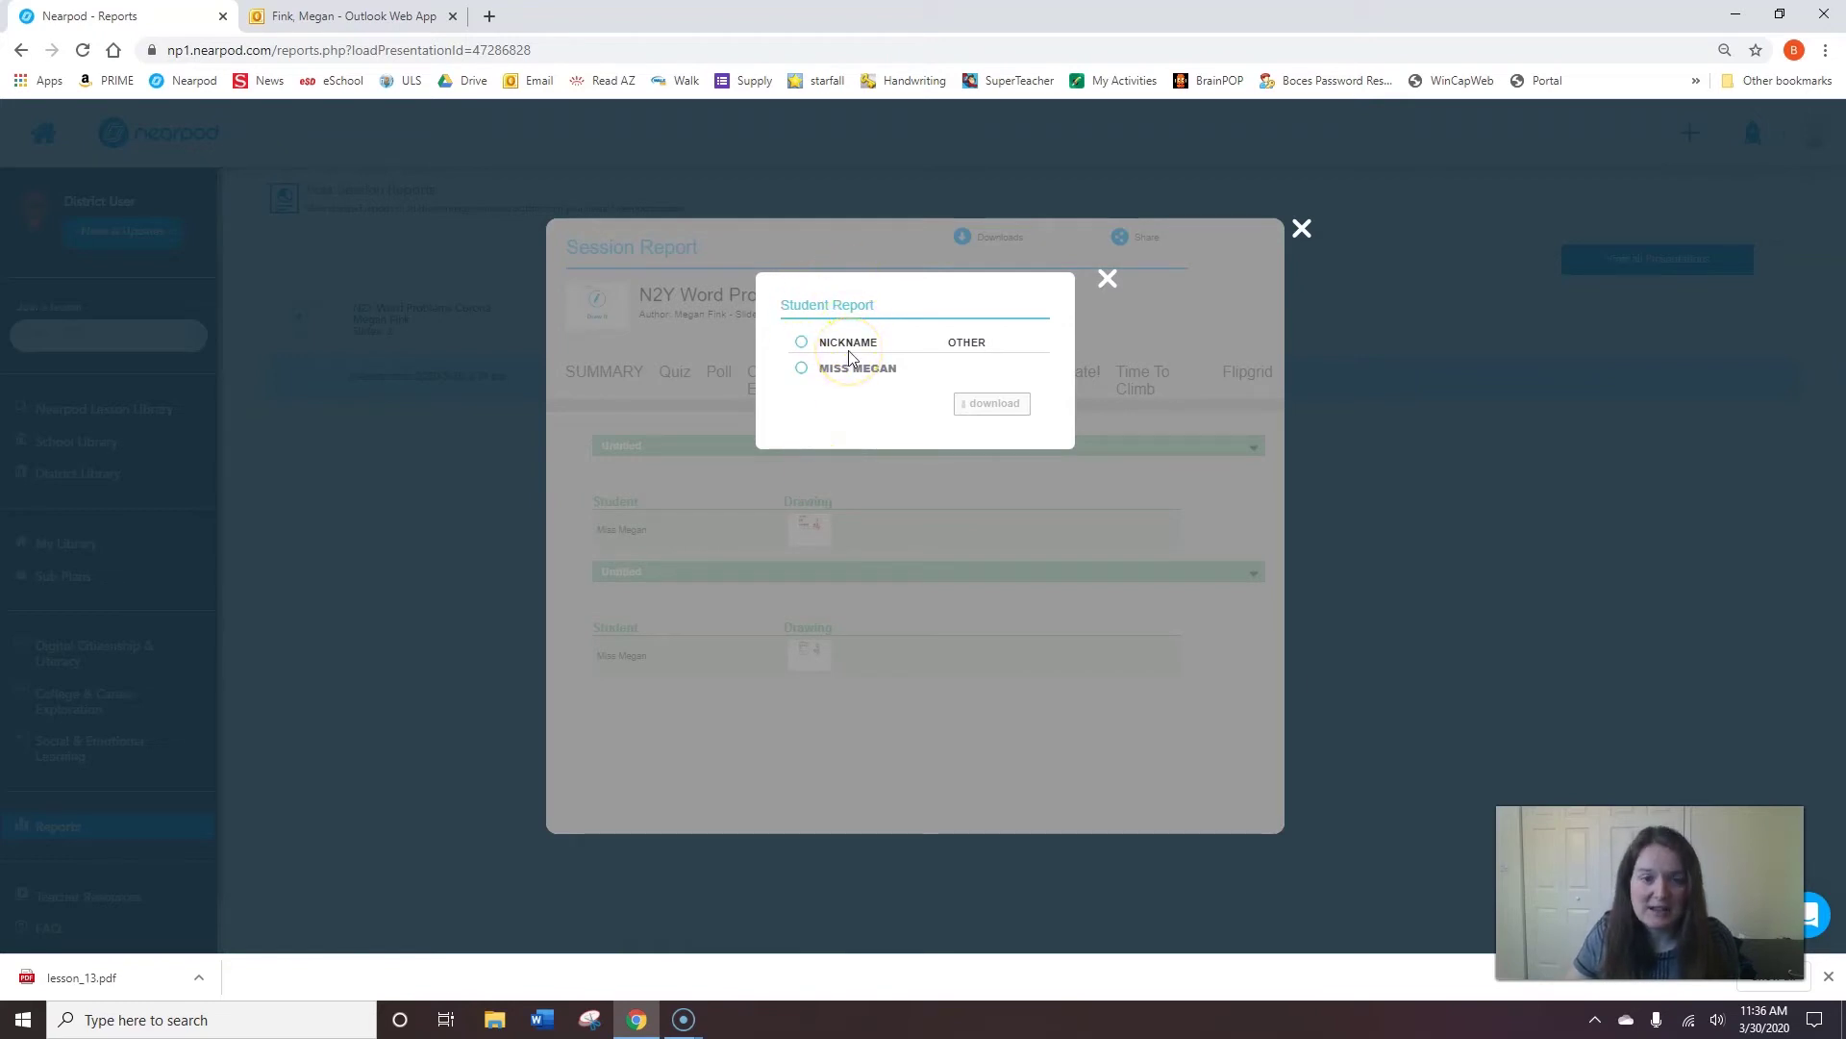
{"action": "left_click", "coordinate": [802, 374]}
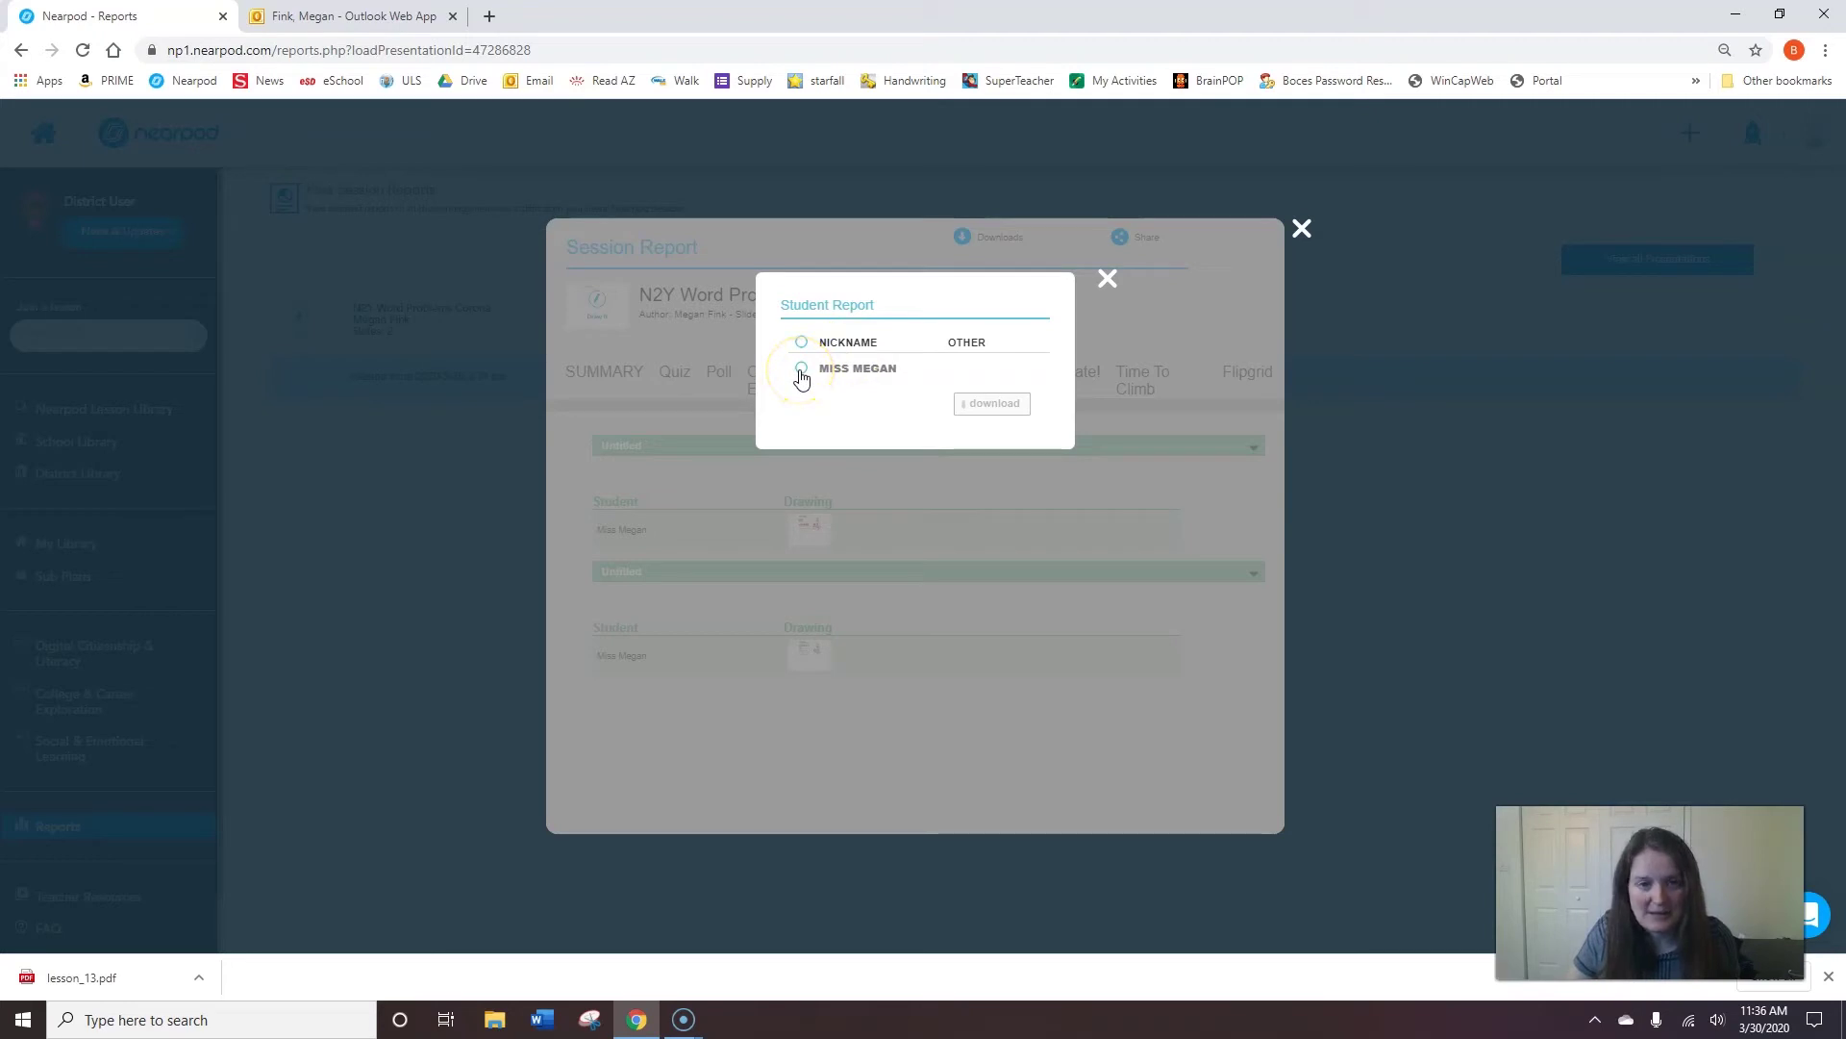
{"action": "left_click", "coordinate": [802, 371]}
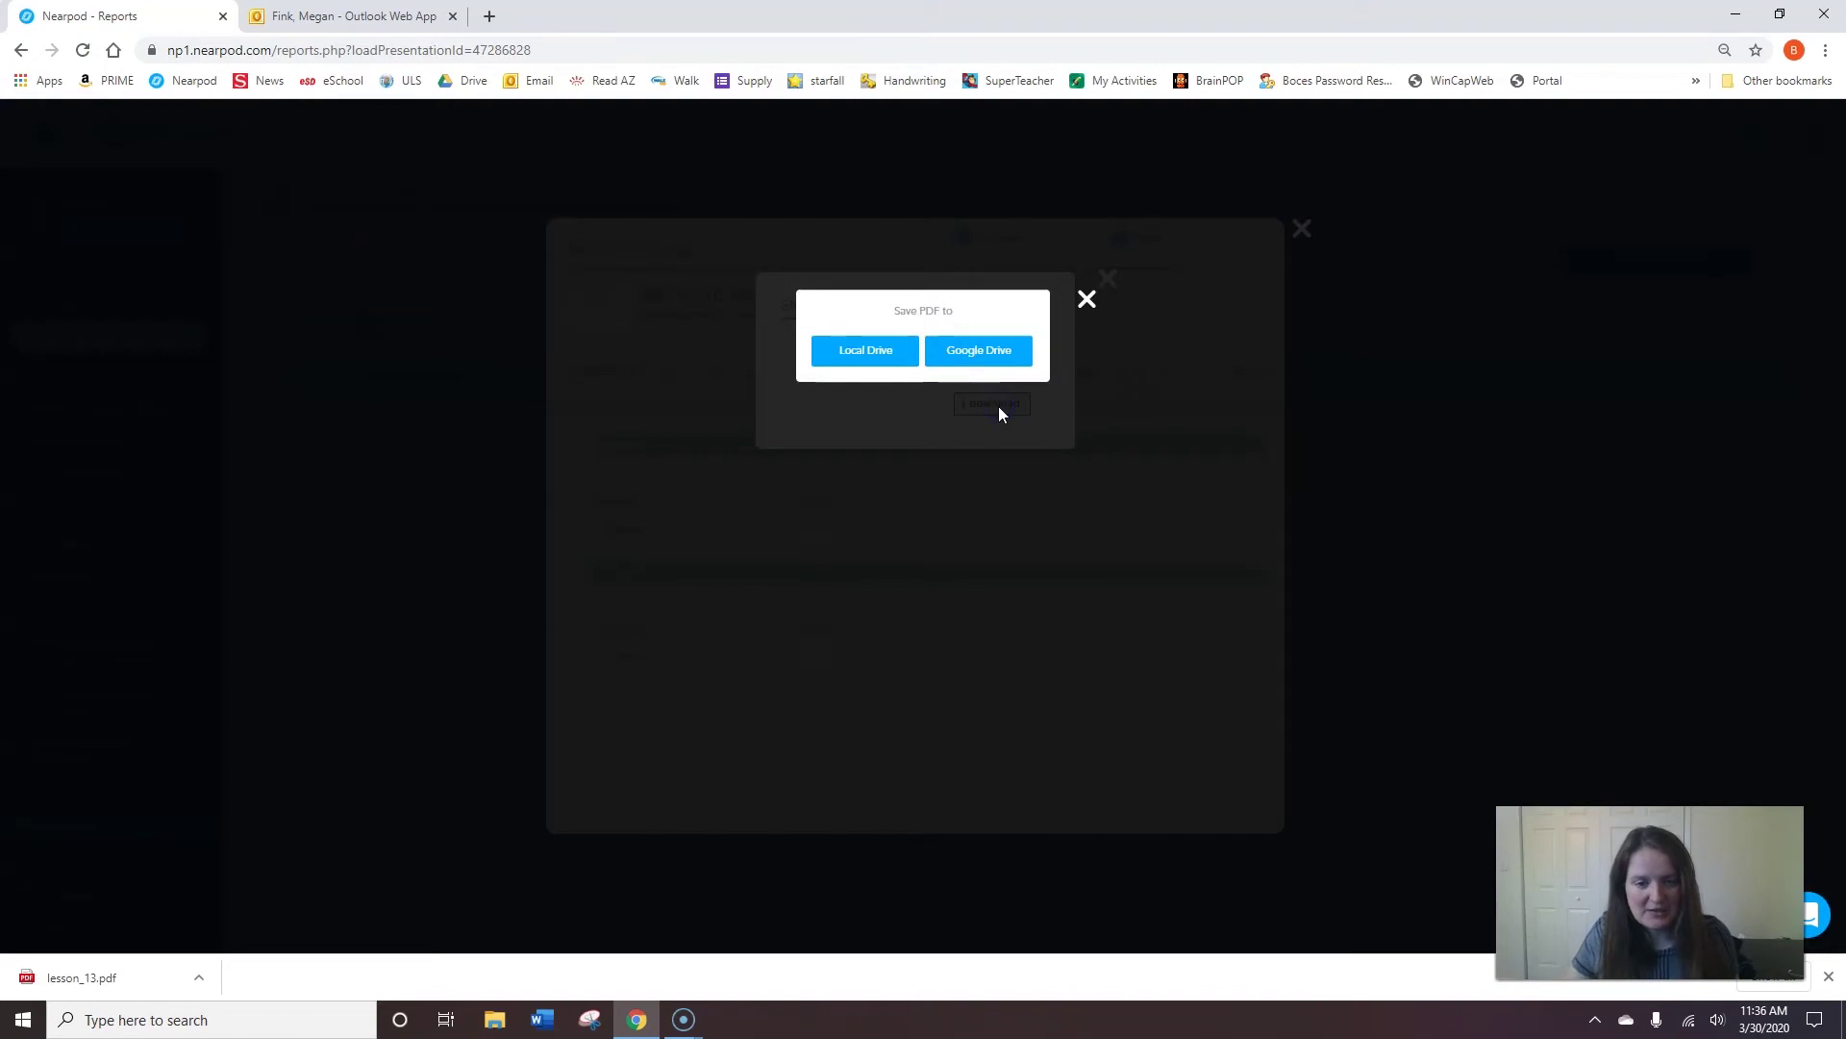
{"action": "left_click", "coordinate": [899, 352]}
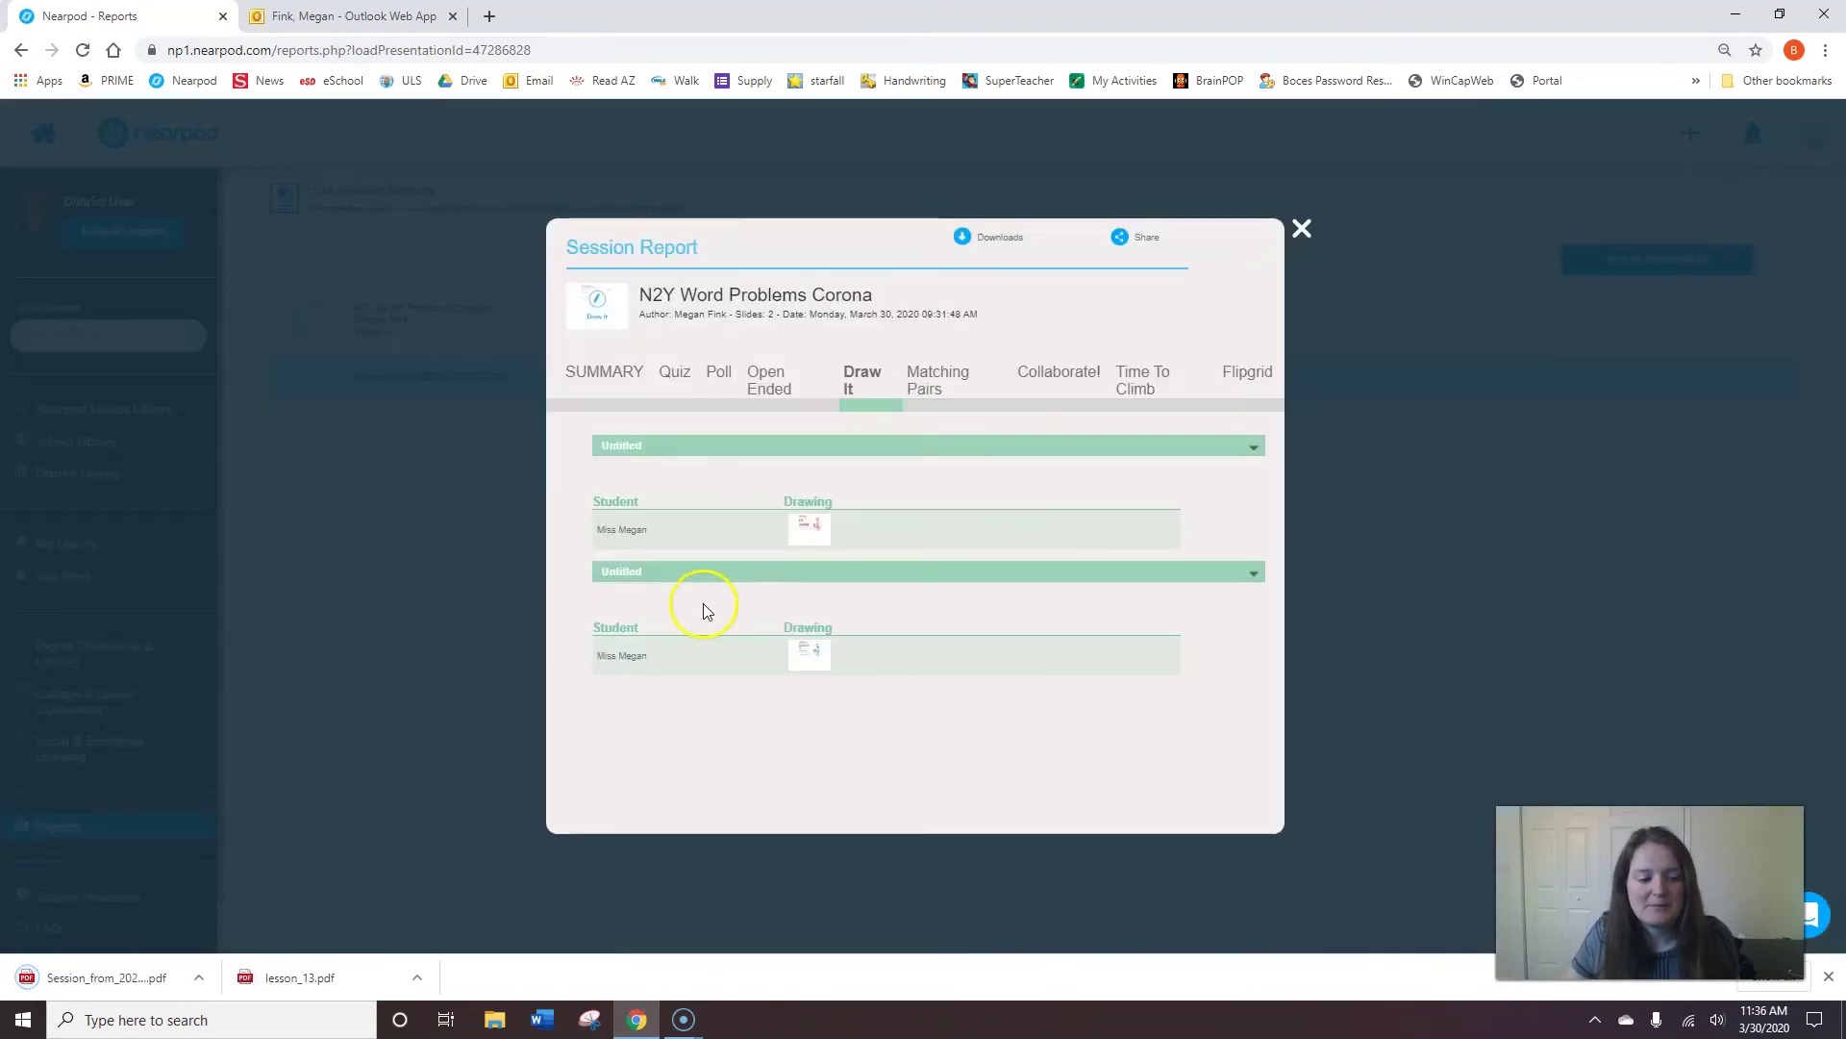
{"action": "left_click", "coordinate": [112, 981]}
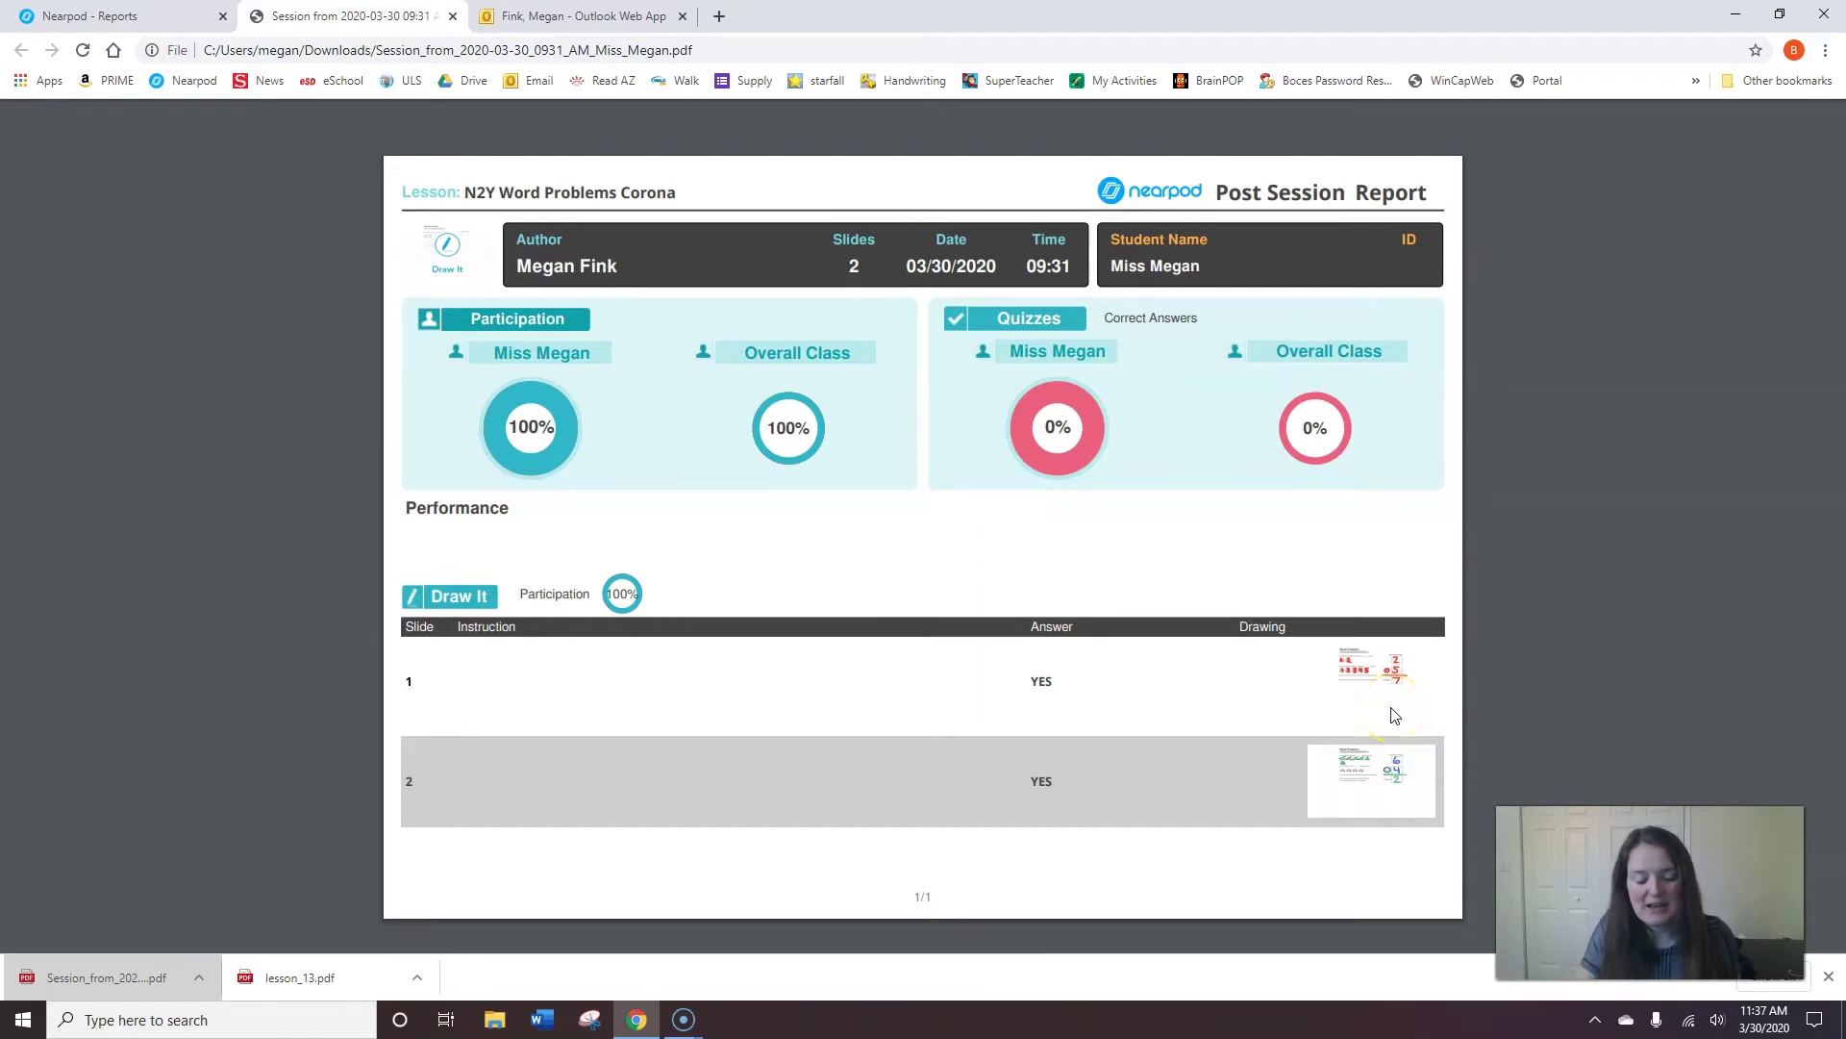
Review both Draw It answers in the PDF, reset zoom to normal, and return to the Reports tab
{"action": "scroll", "coordinate": [1395, 715], "scroll_direction": "up", "scroll_amount": 4}
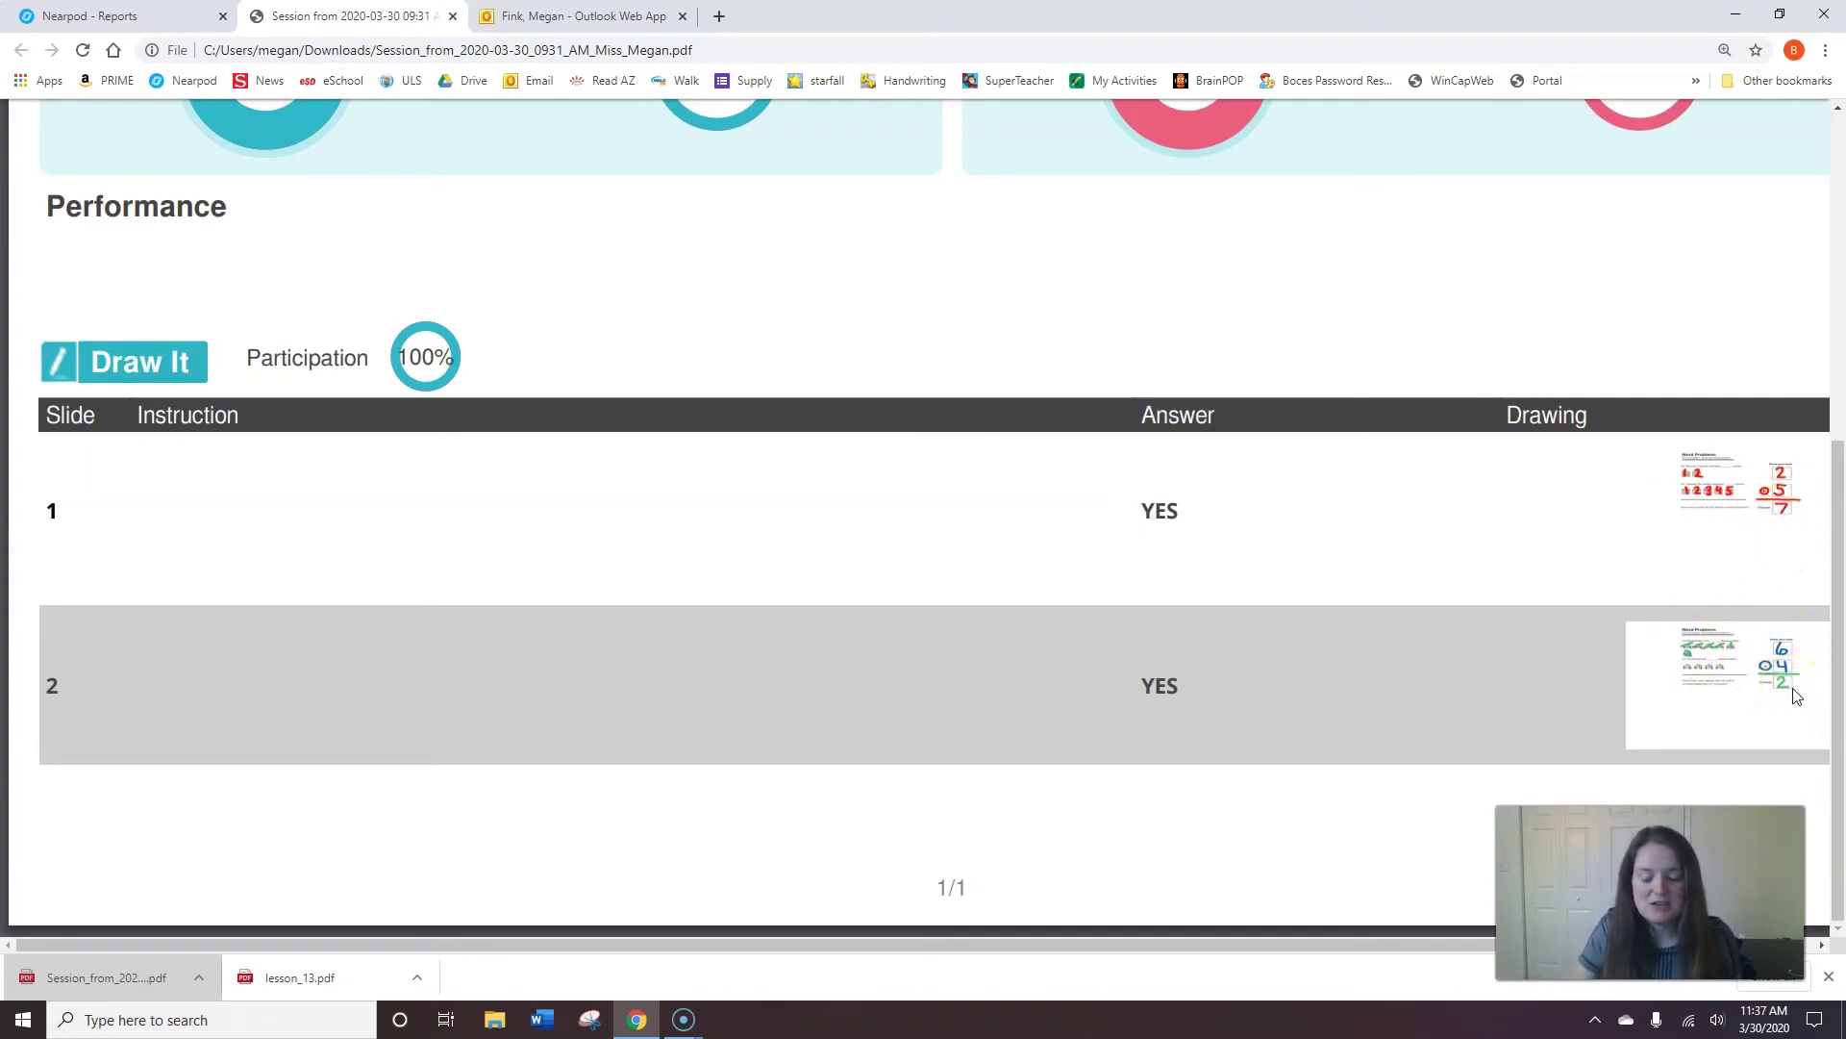
{"action": "key", "text": "ctrl+0"}
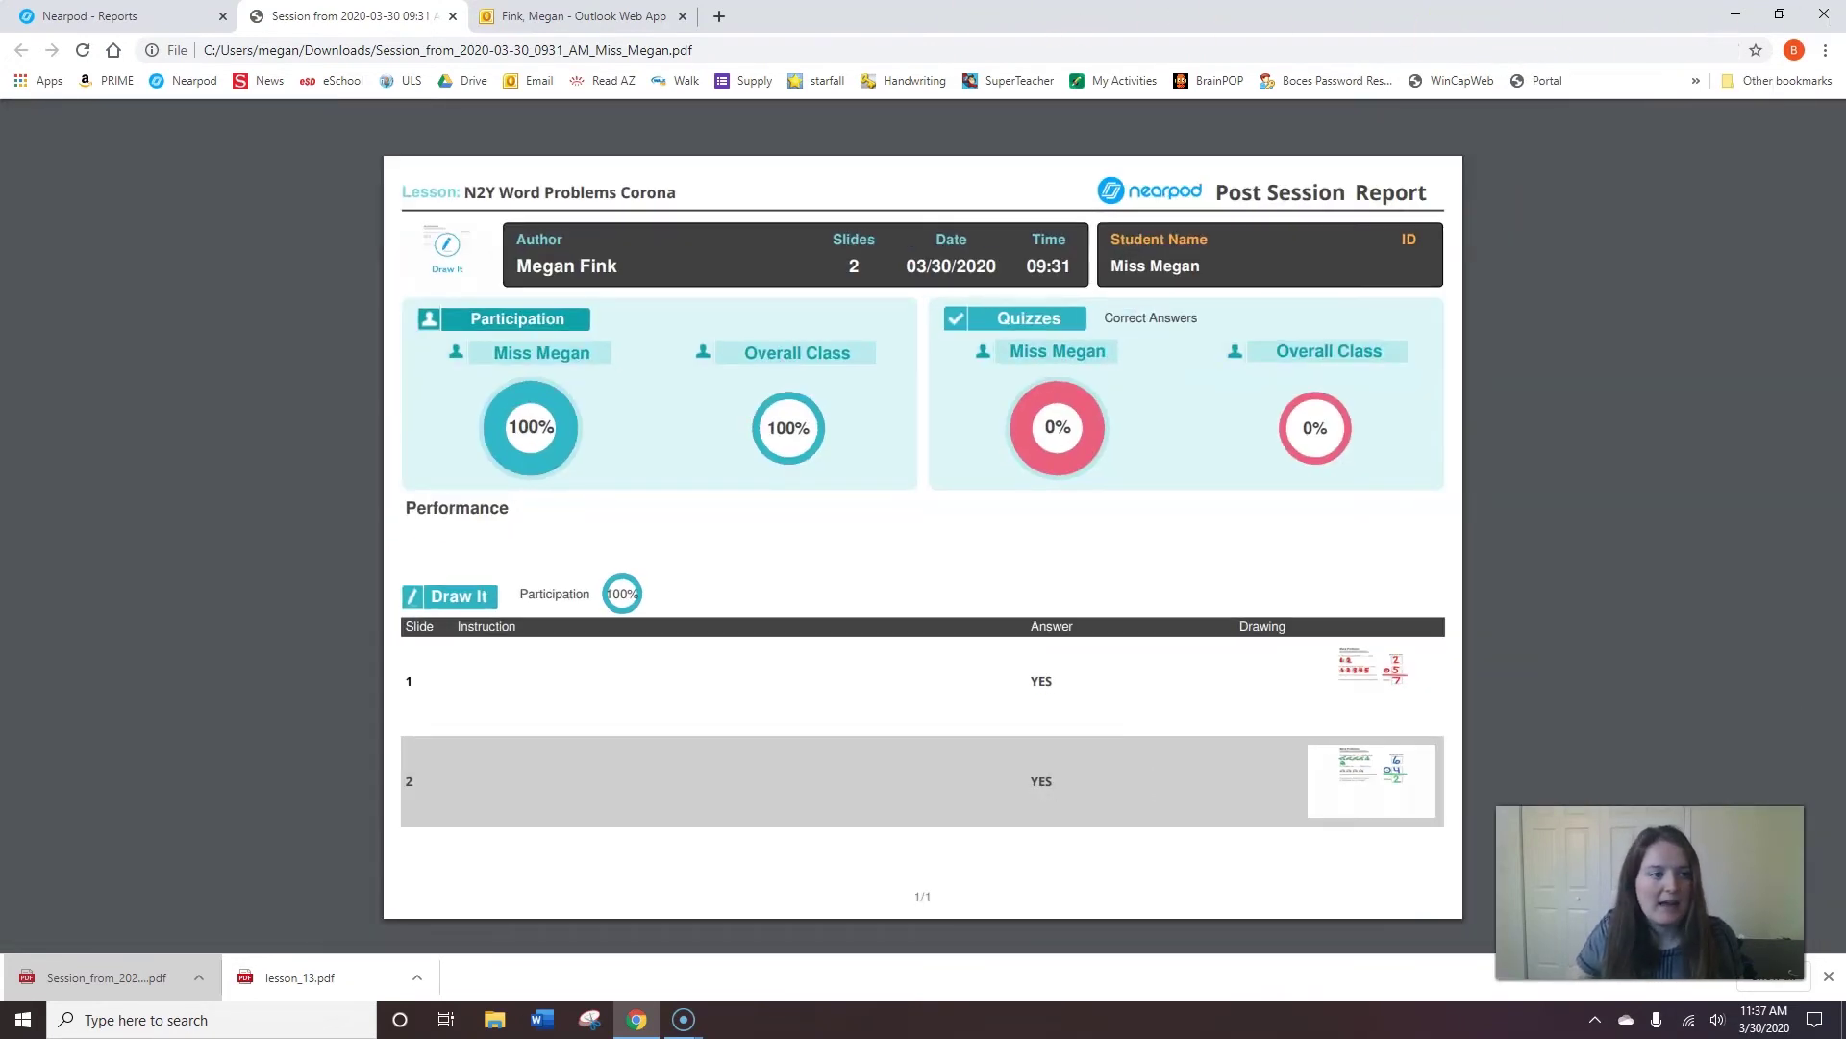
{"action": "left_click", "coordinate": [110, 15]}
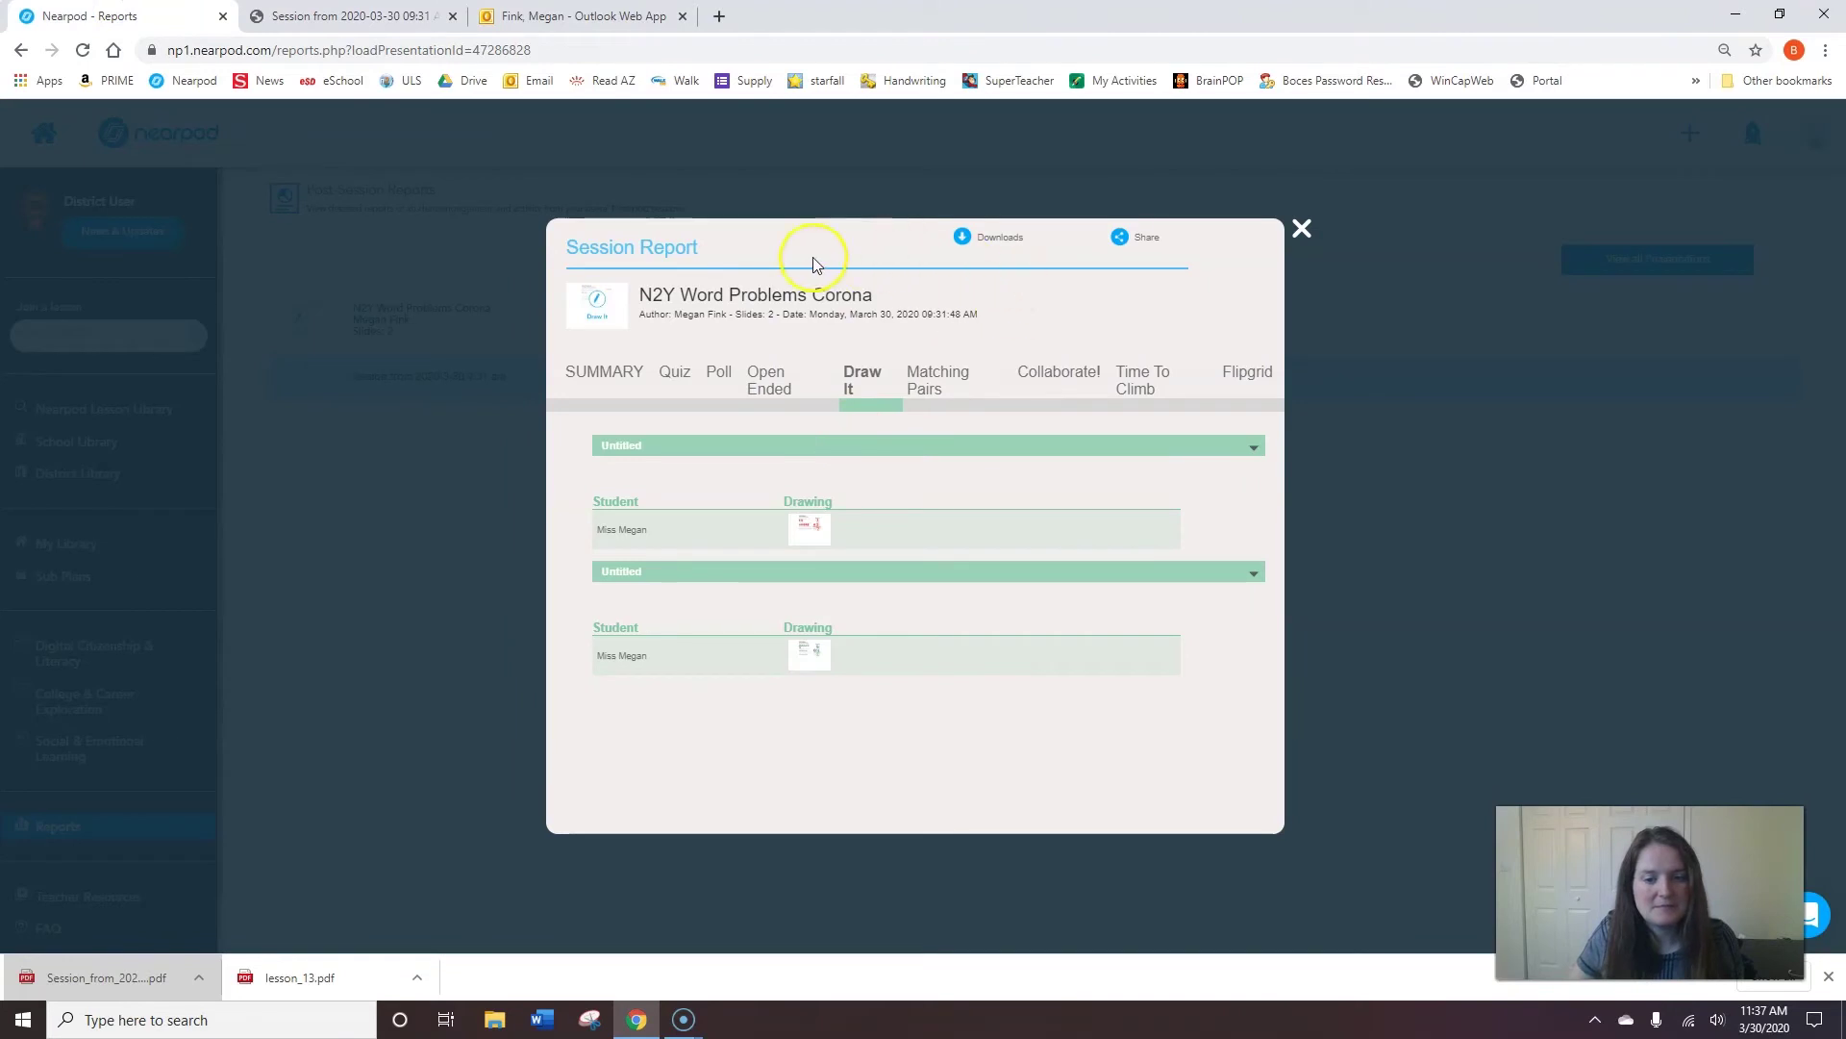
Download the CSV [Student view] report for the ticked student and open the resulting zip
{"action": "left_click", "coordinate": [981, 240]}
{"action": "left_click", "coordinate": [980, 378]}
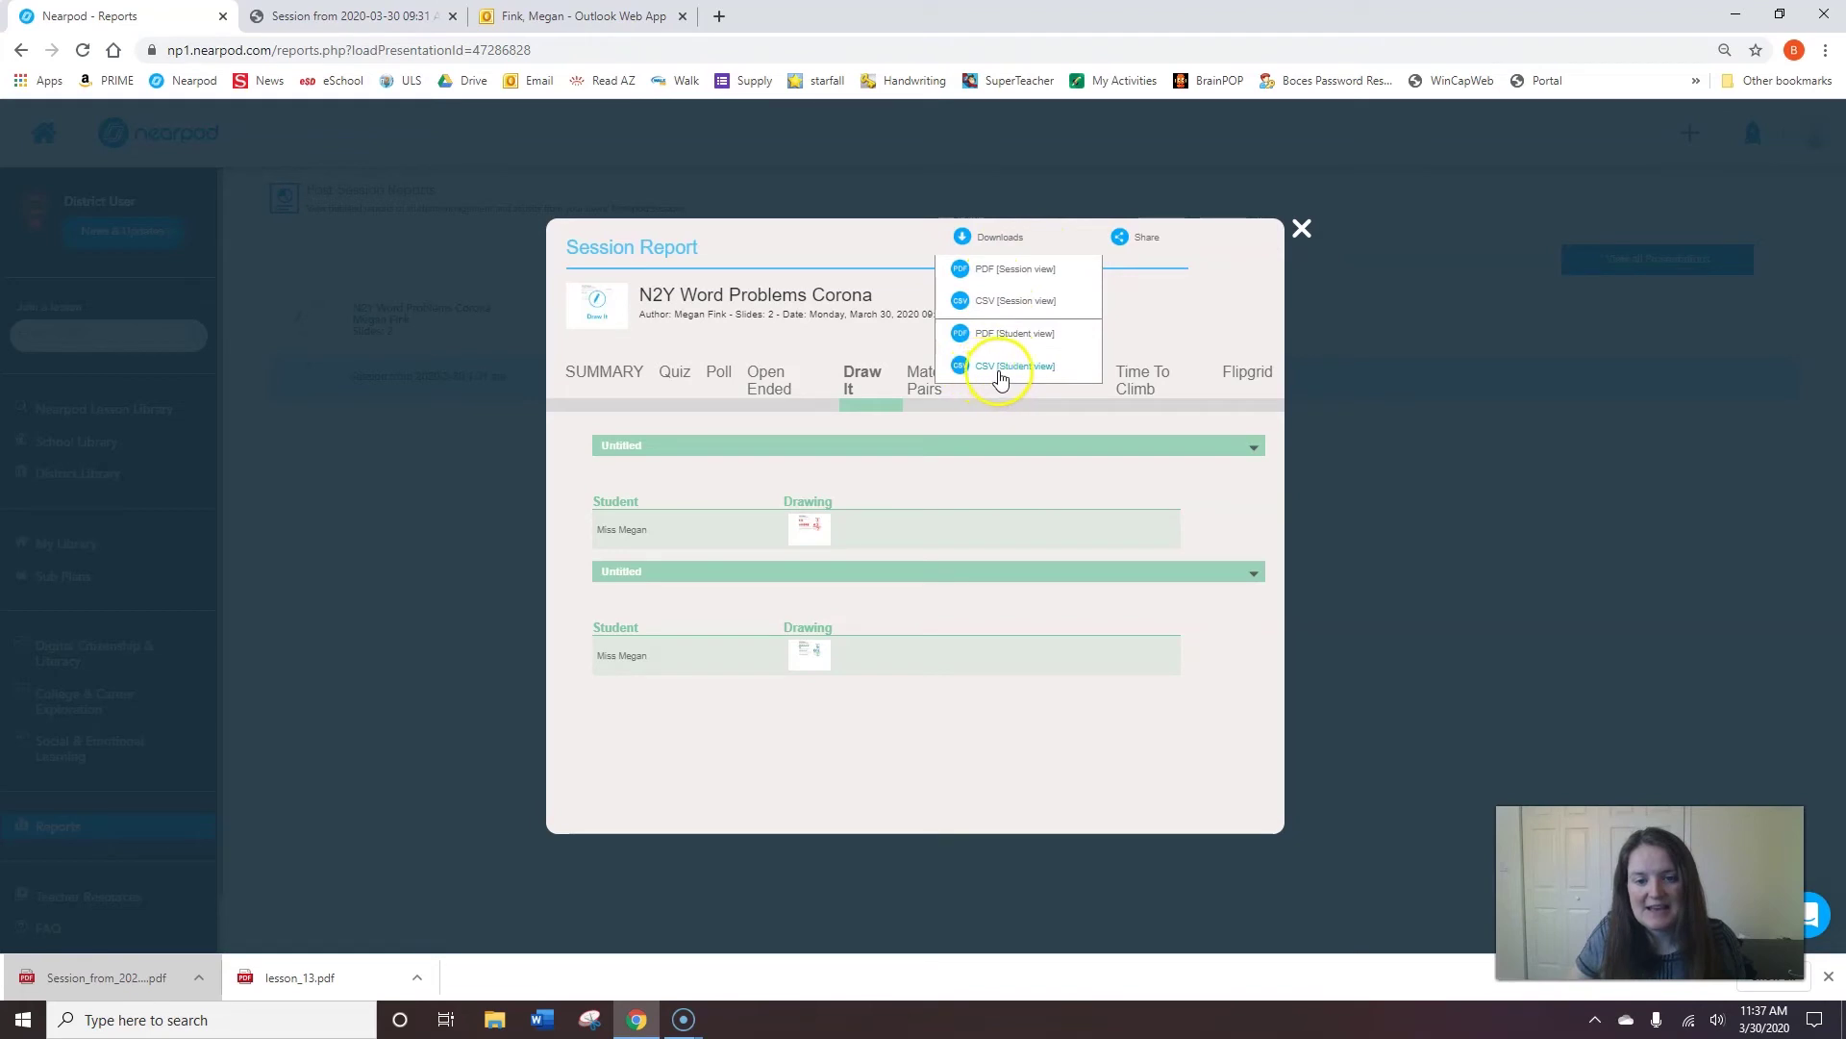
{"action": "left_click", "coordinate": [1007, 378]}
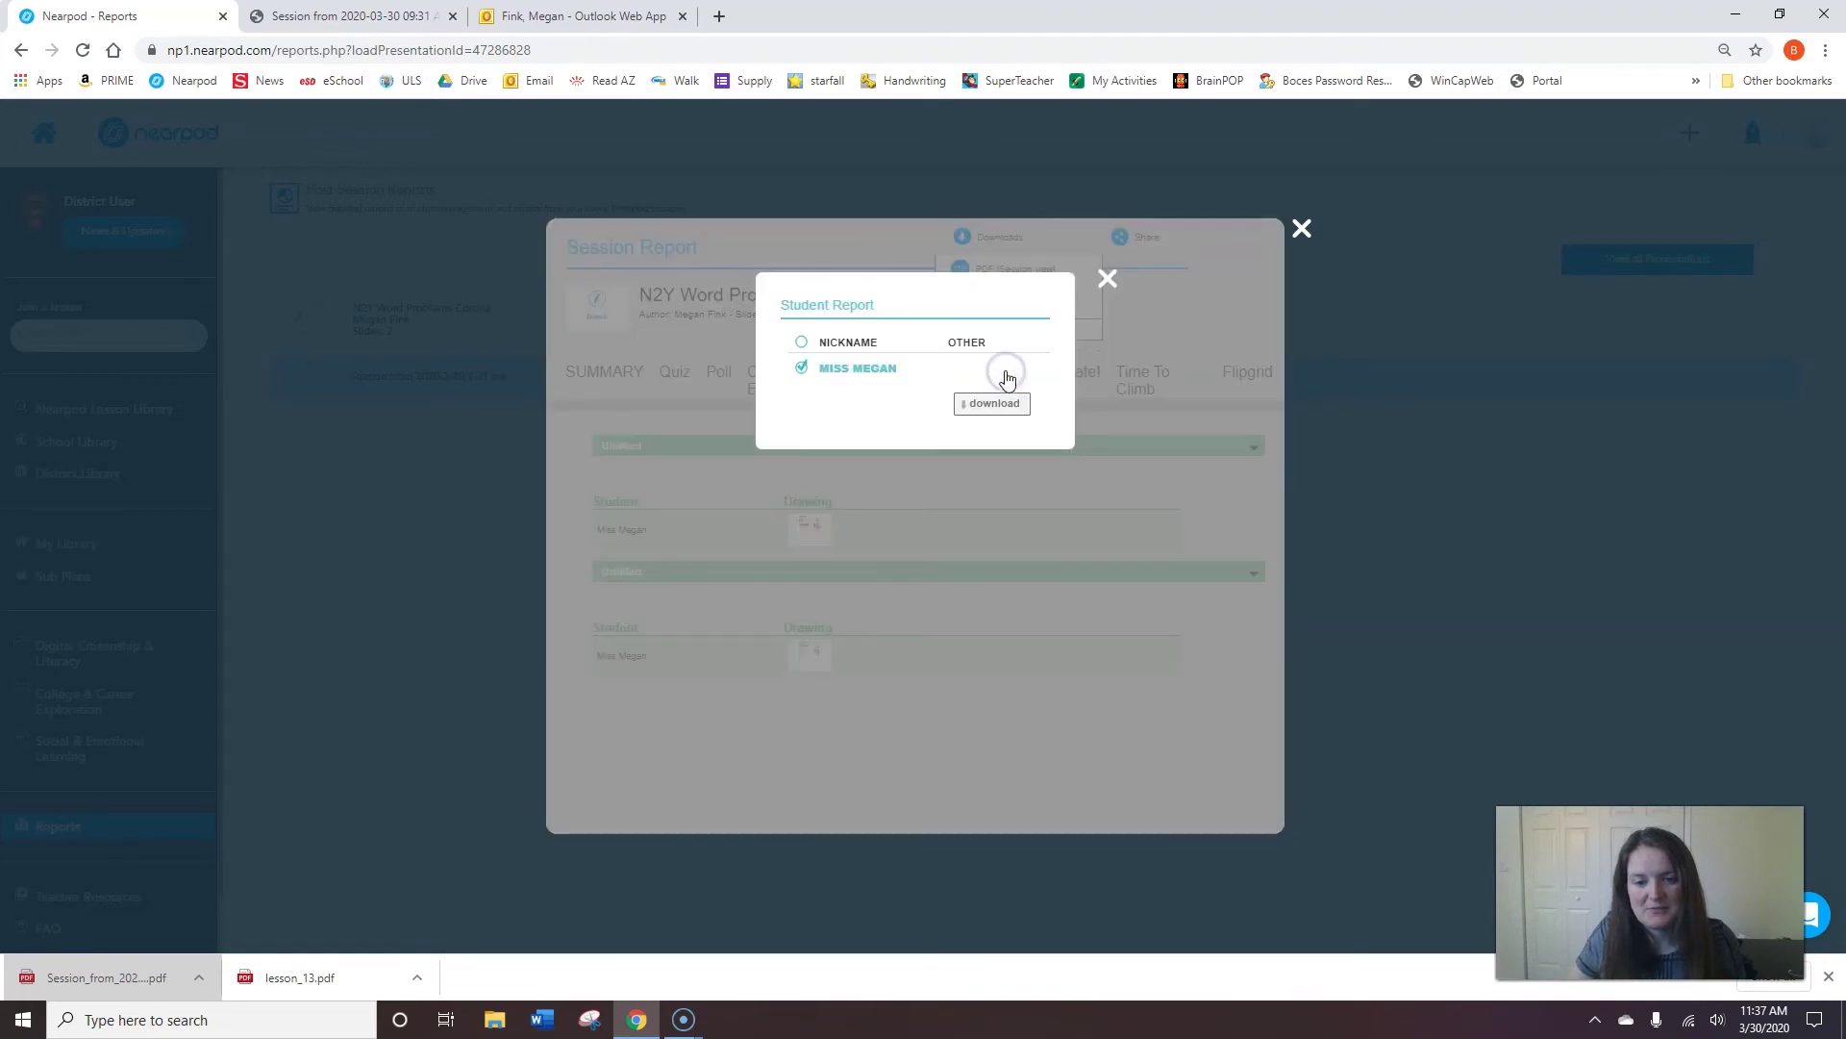
{"action": "left_click", "coordinate": [801, 369]}
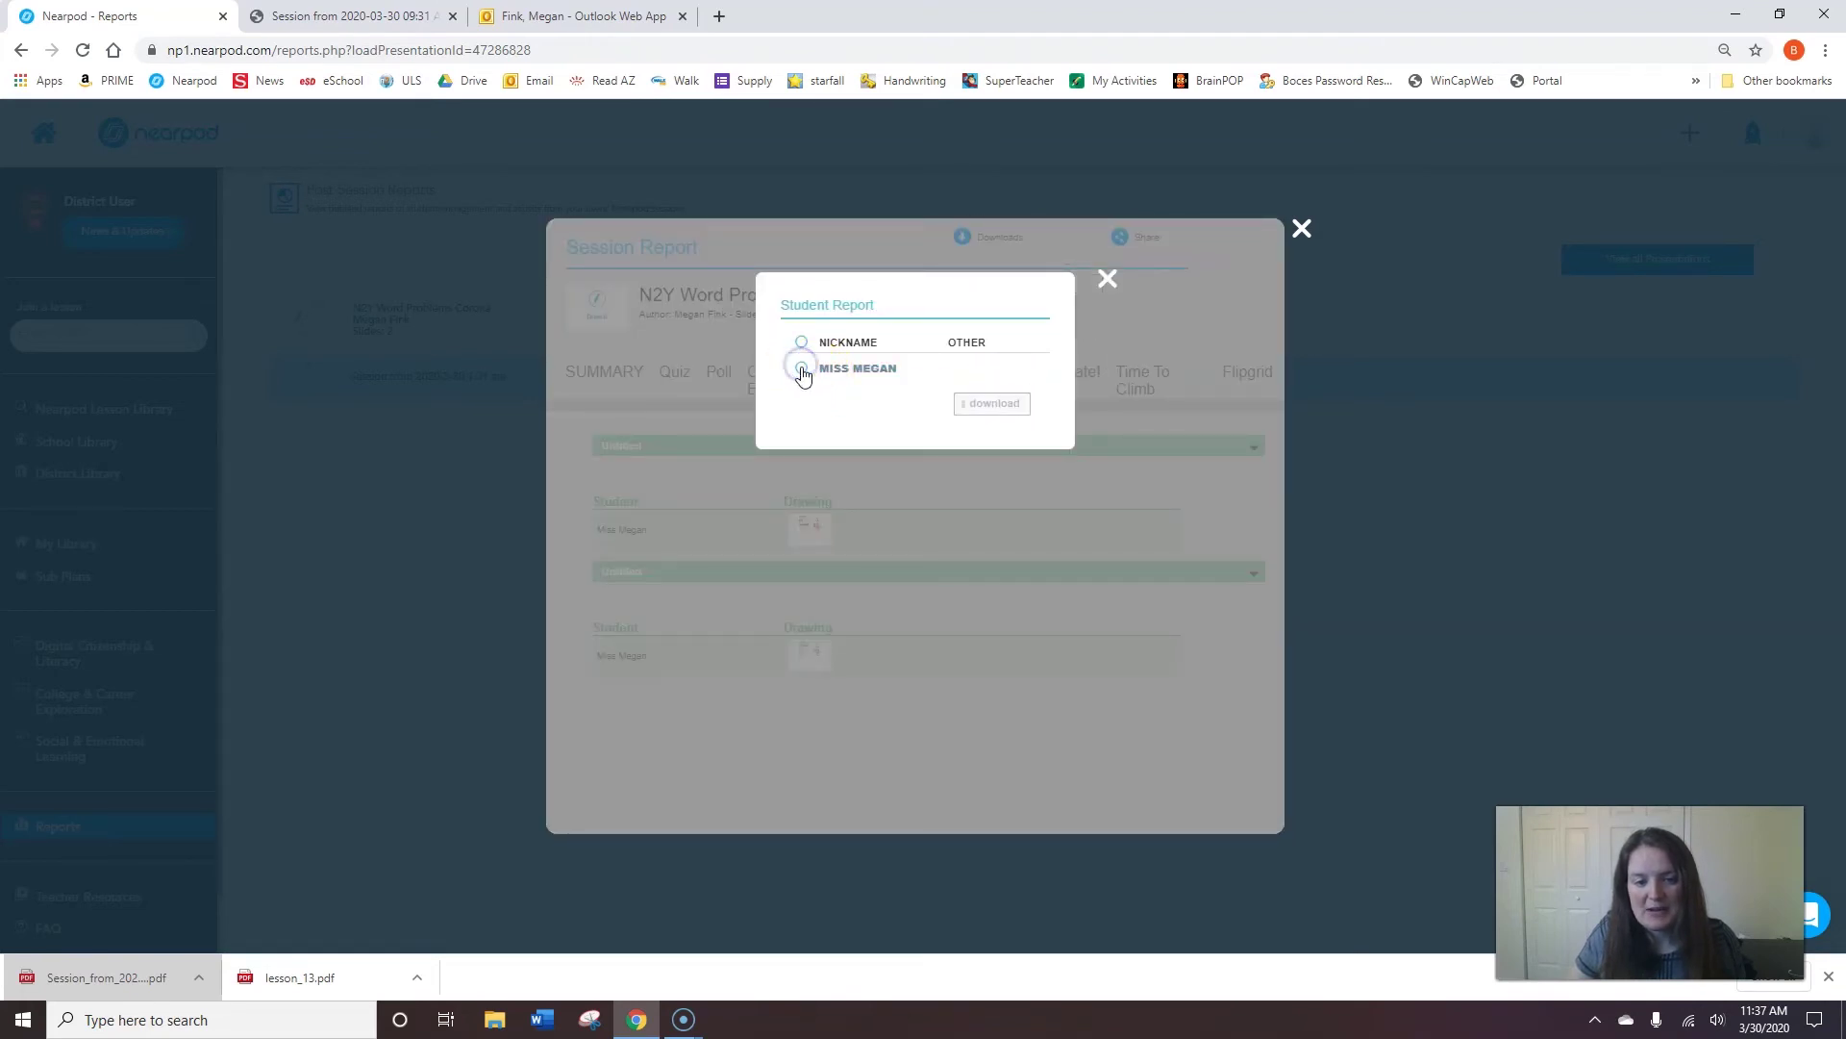
{"action": "left_click", "coordinate": [801, 369]}
{"action": "left_click", "coordinate": [995, 408]}
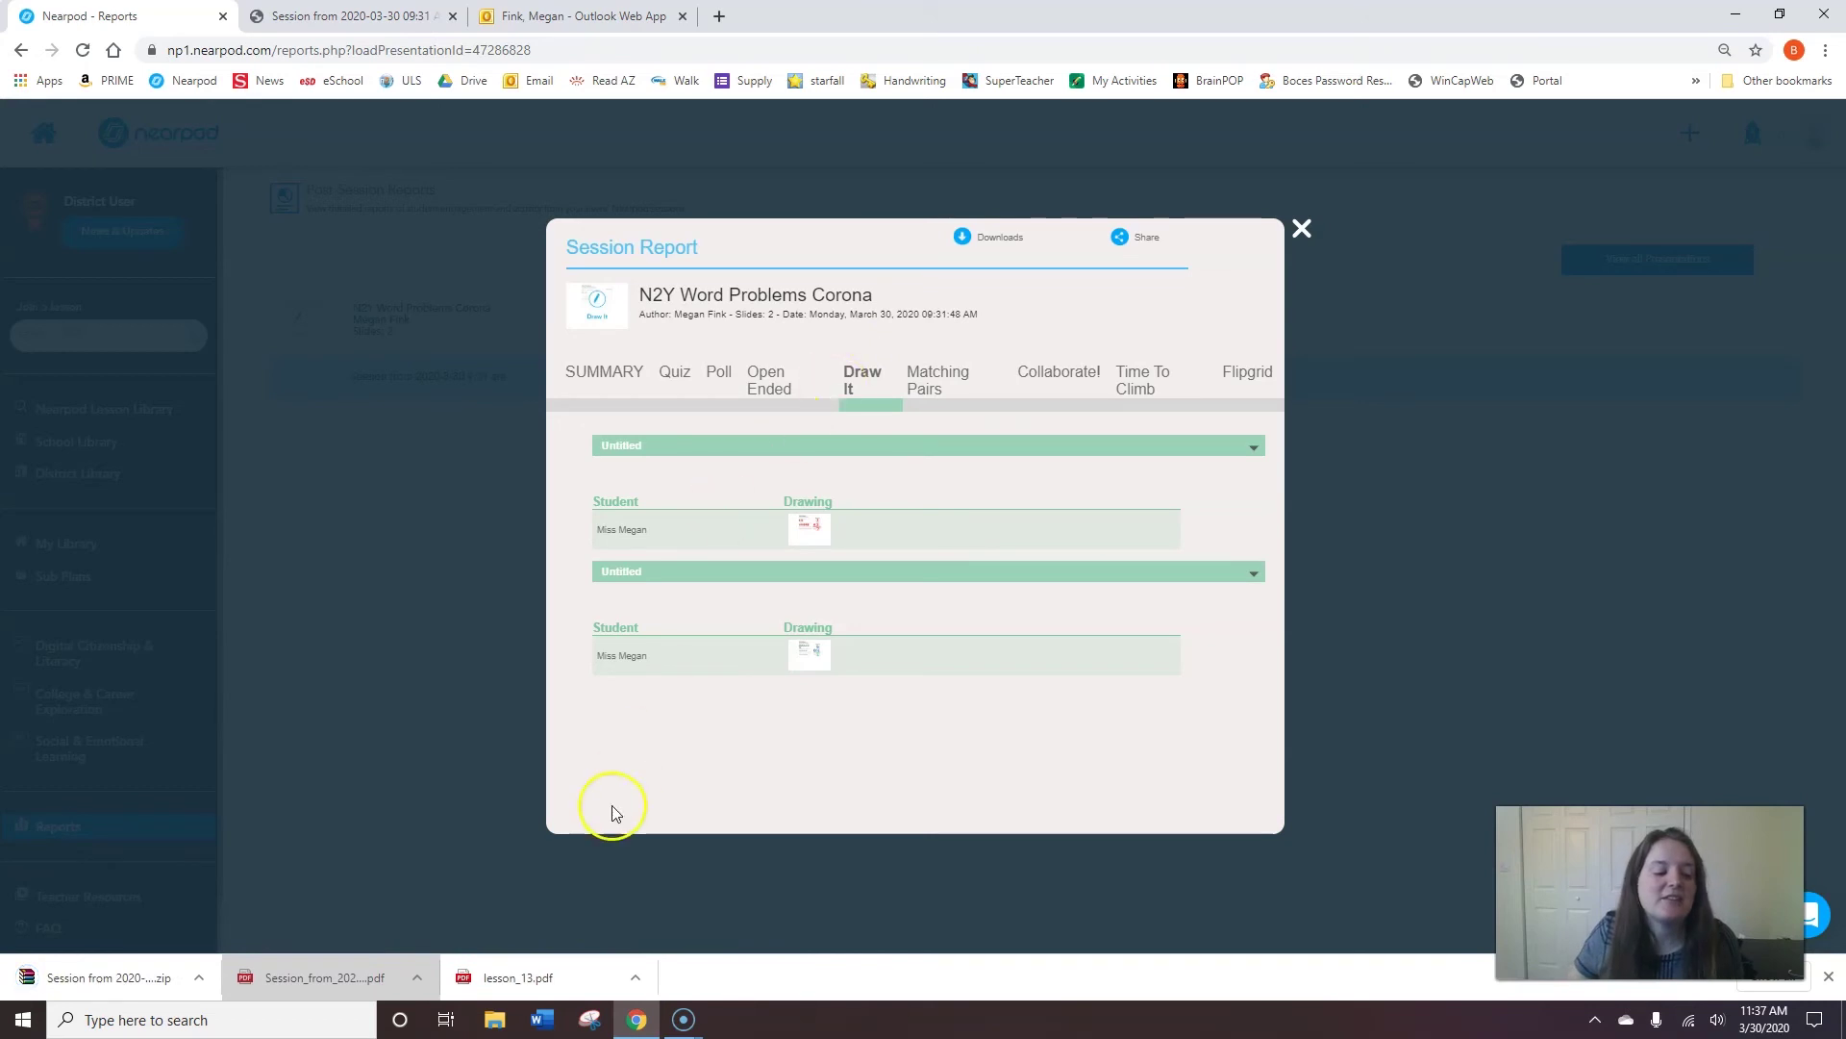
{"action": "left_click", "coordinate": [103, 986]}
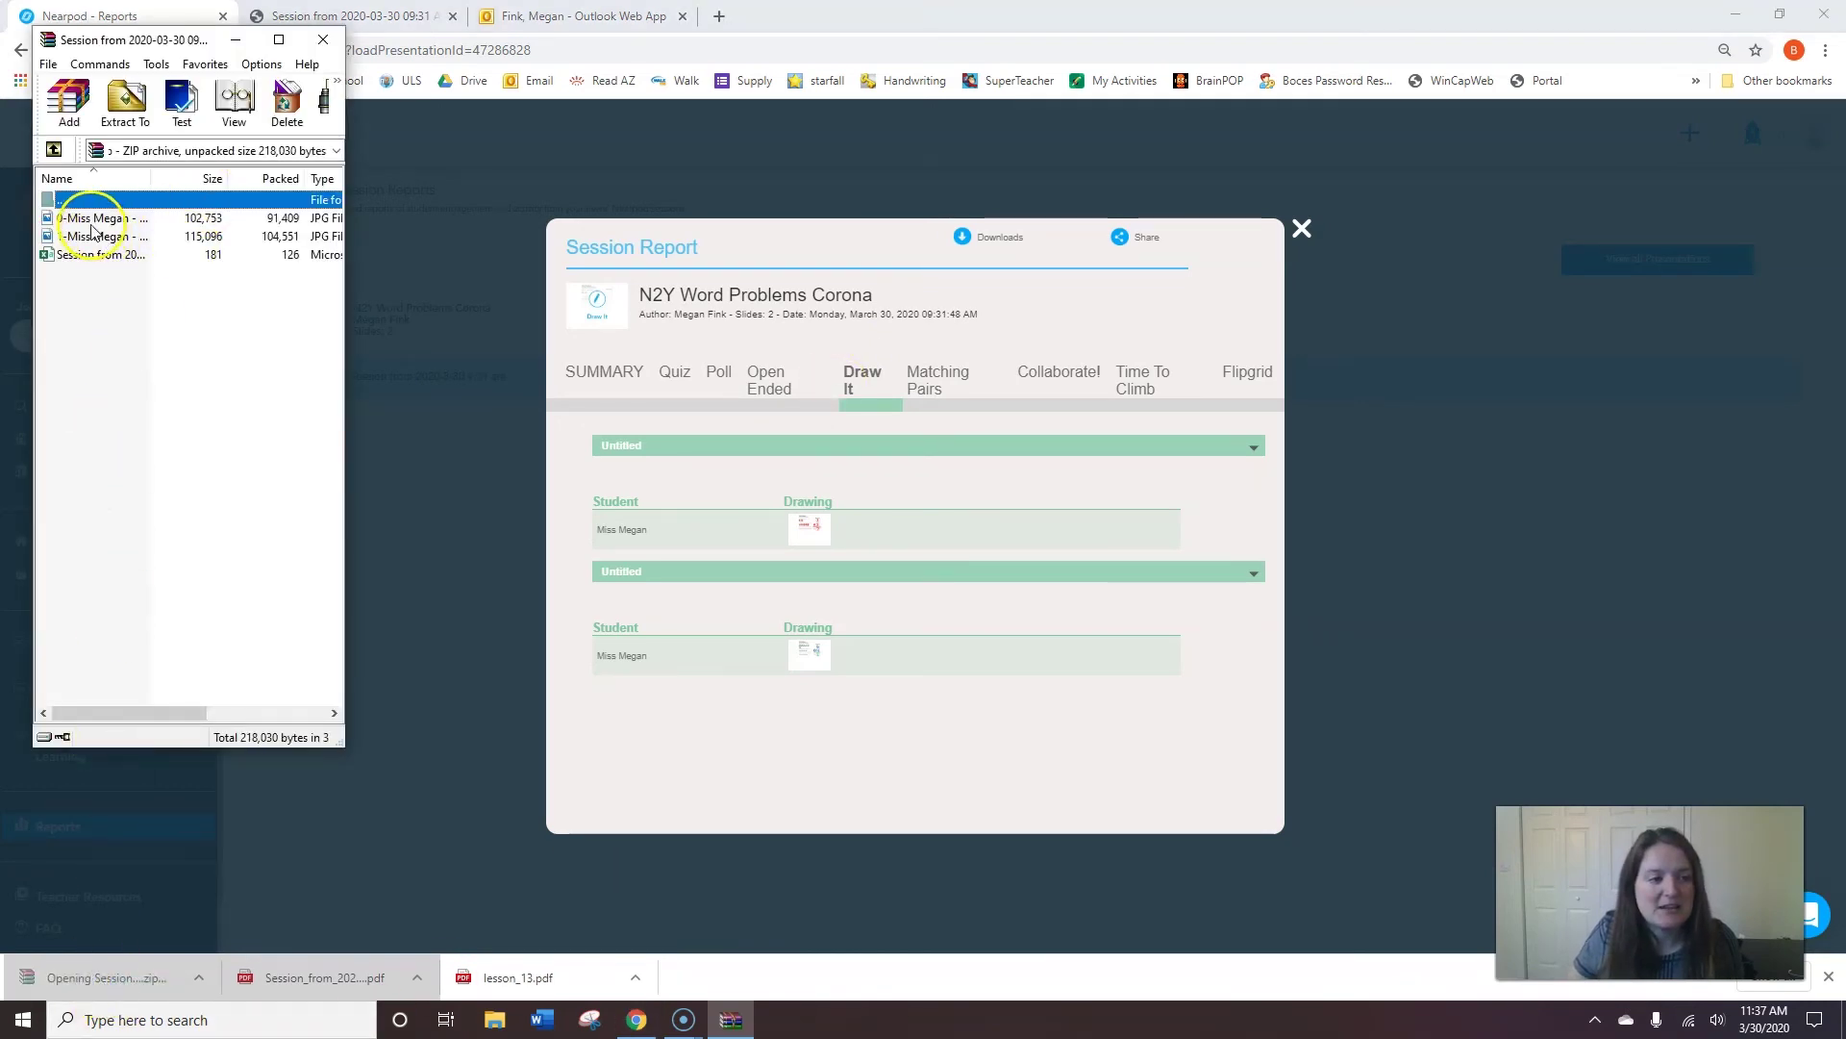
{"action": "double_click", "coordinate": [91, 235]}
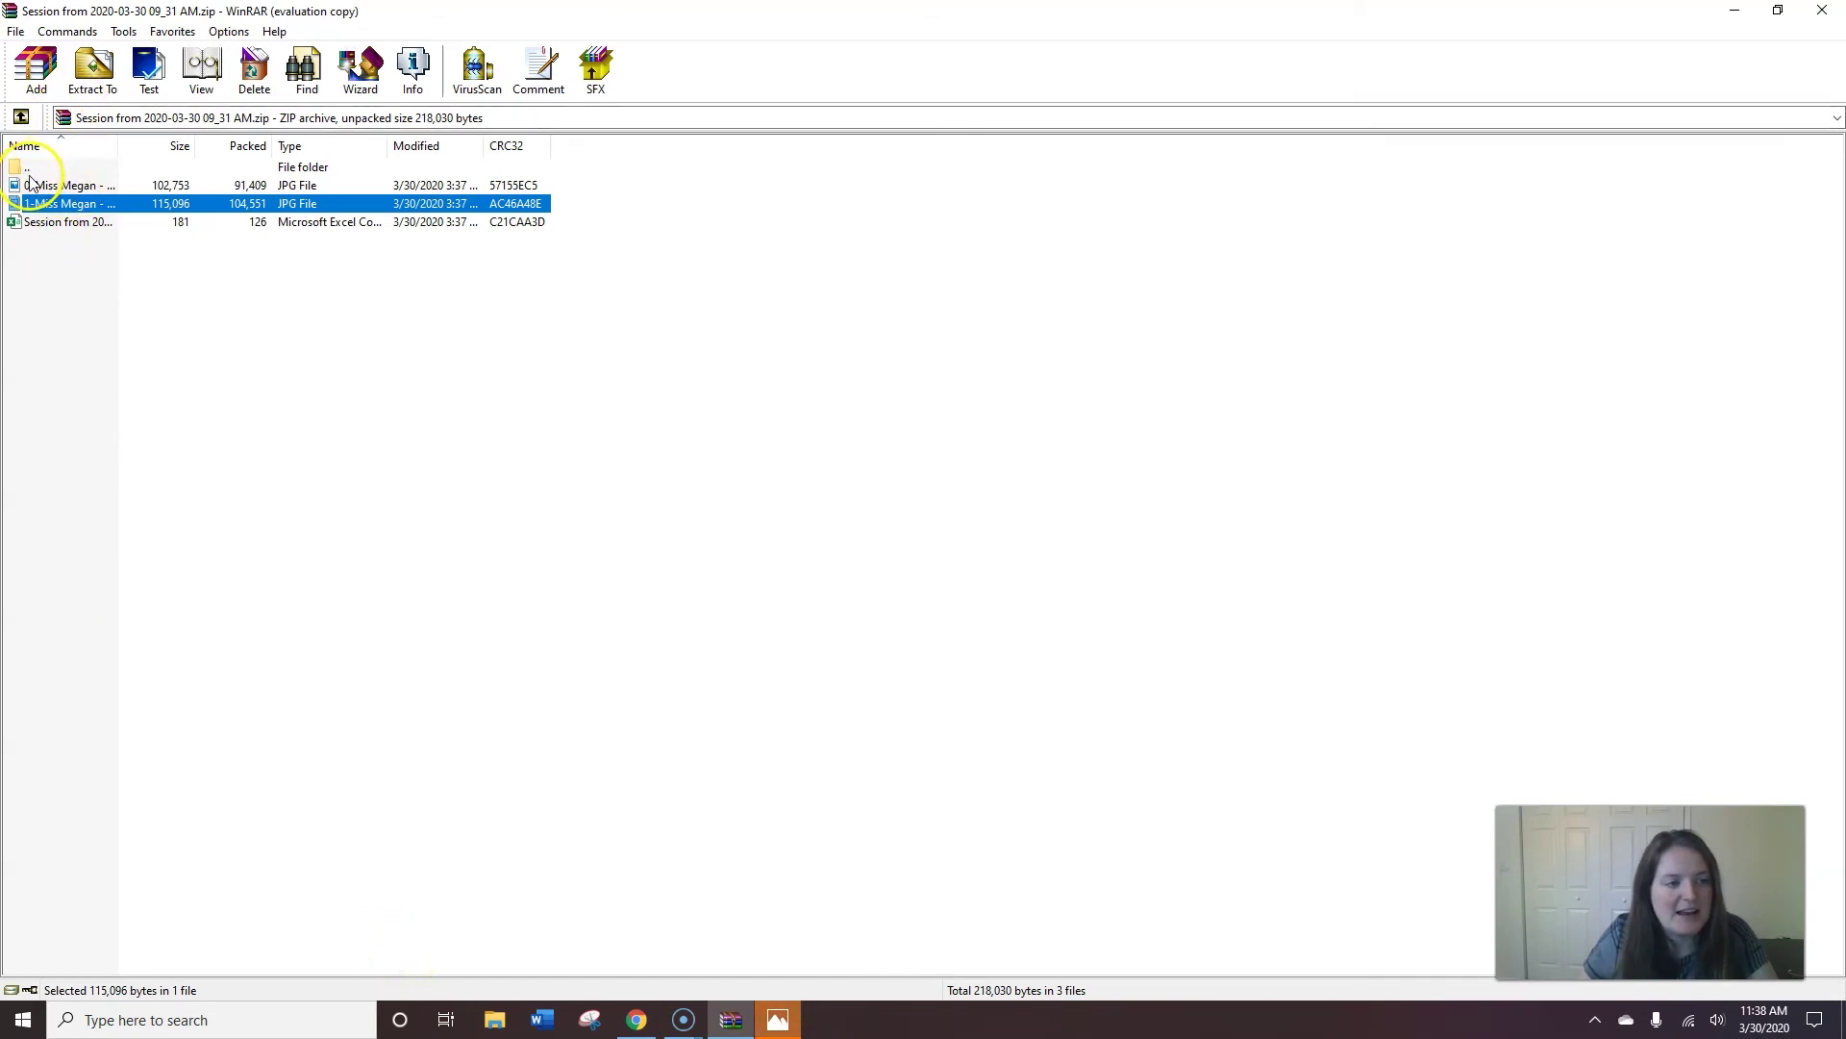
{"action": "left_click", "coordinate": [93, 69]}
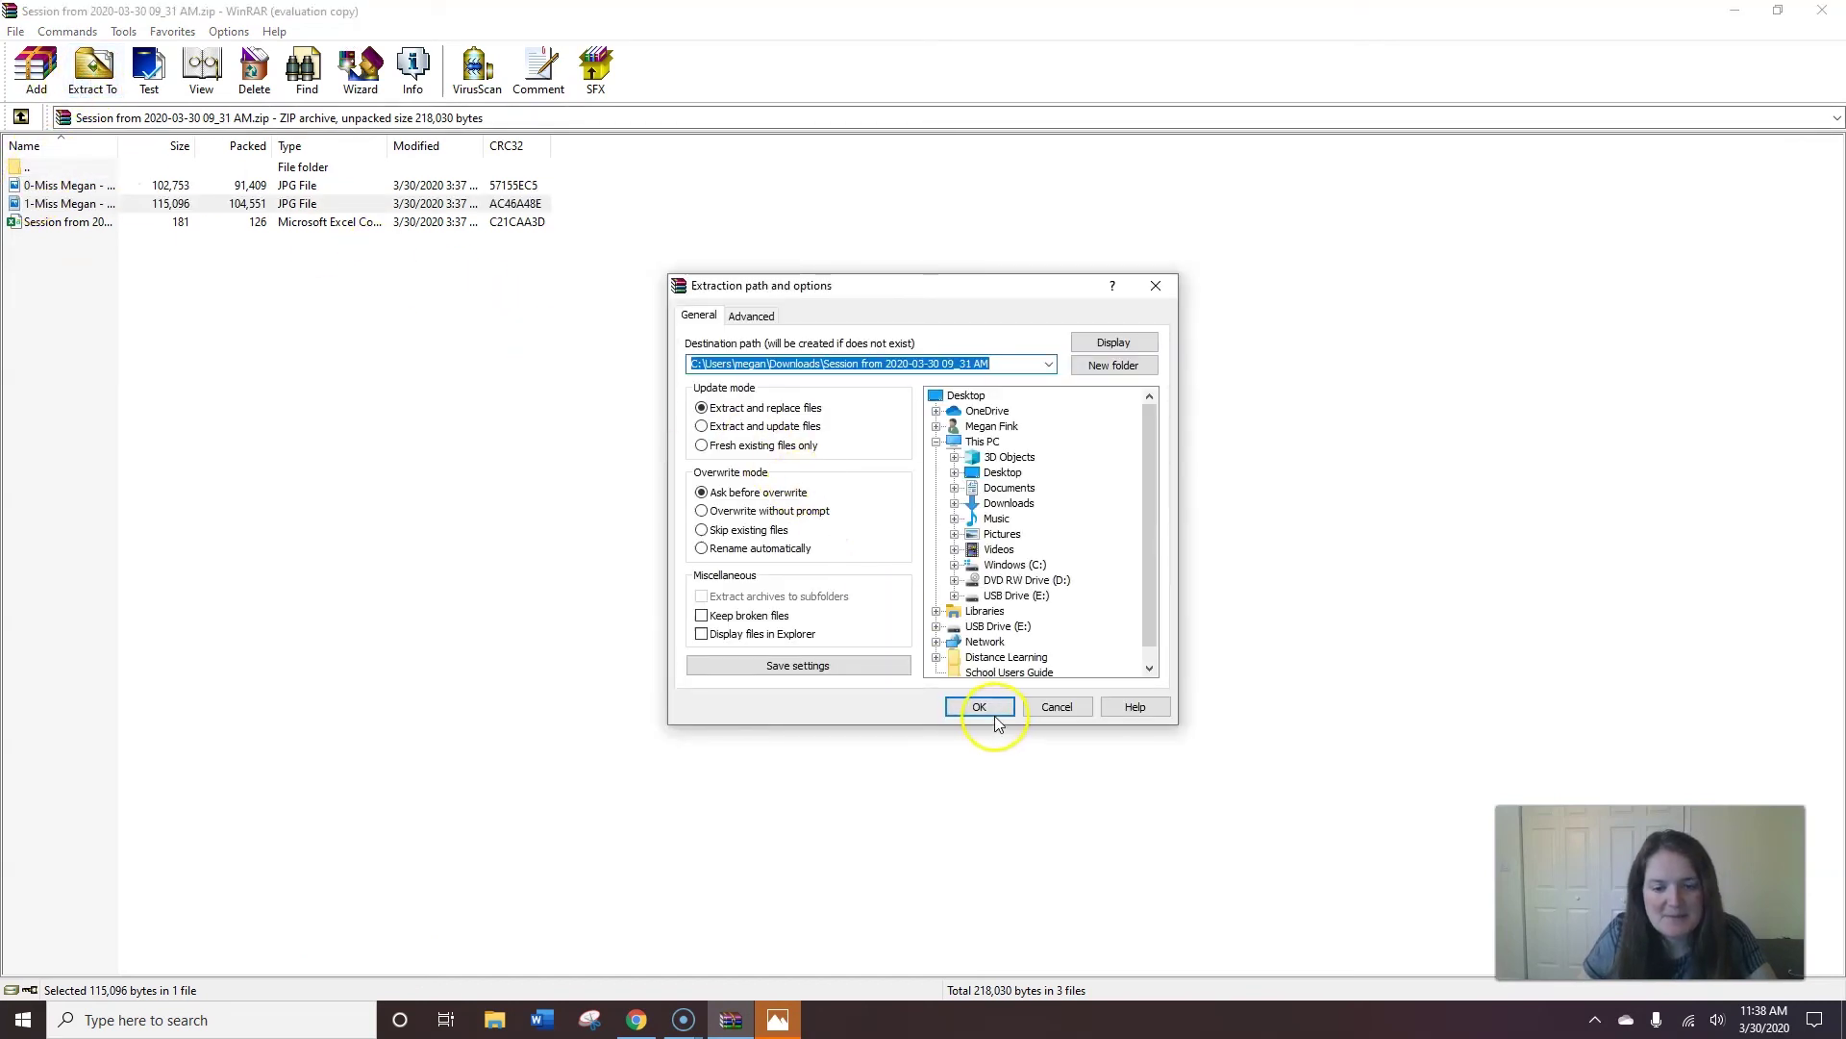
{"action": "left_click", "coordinate": [979, 707]}
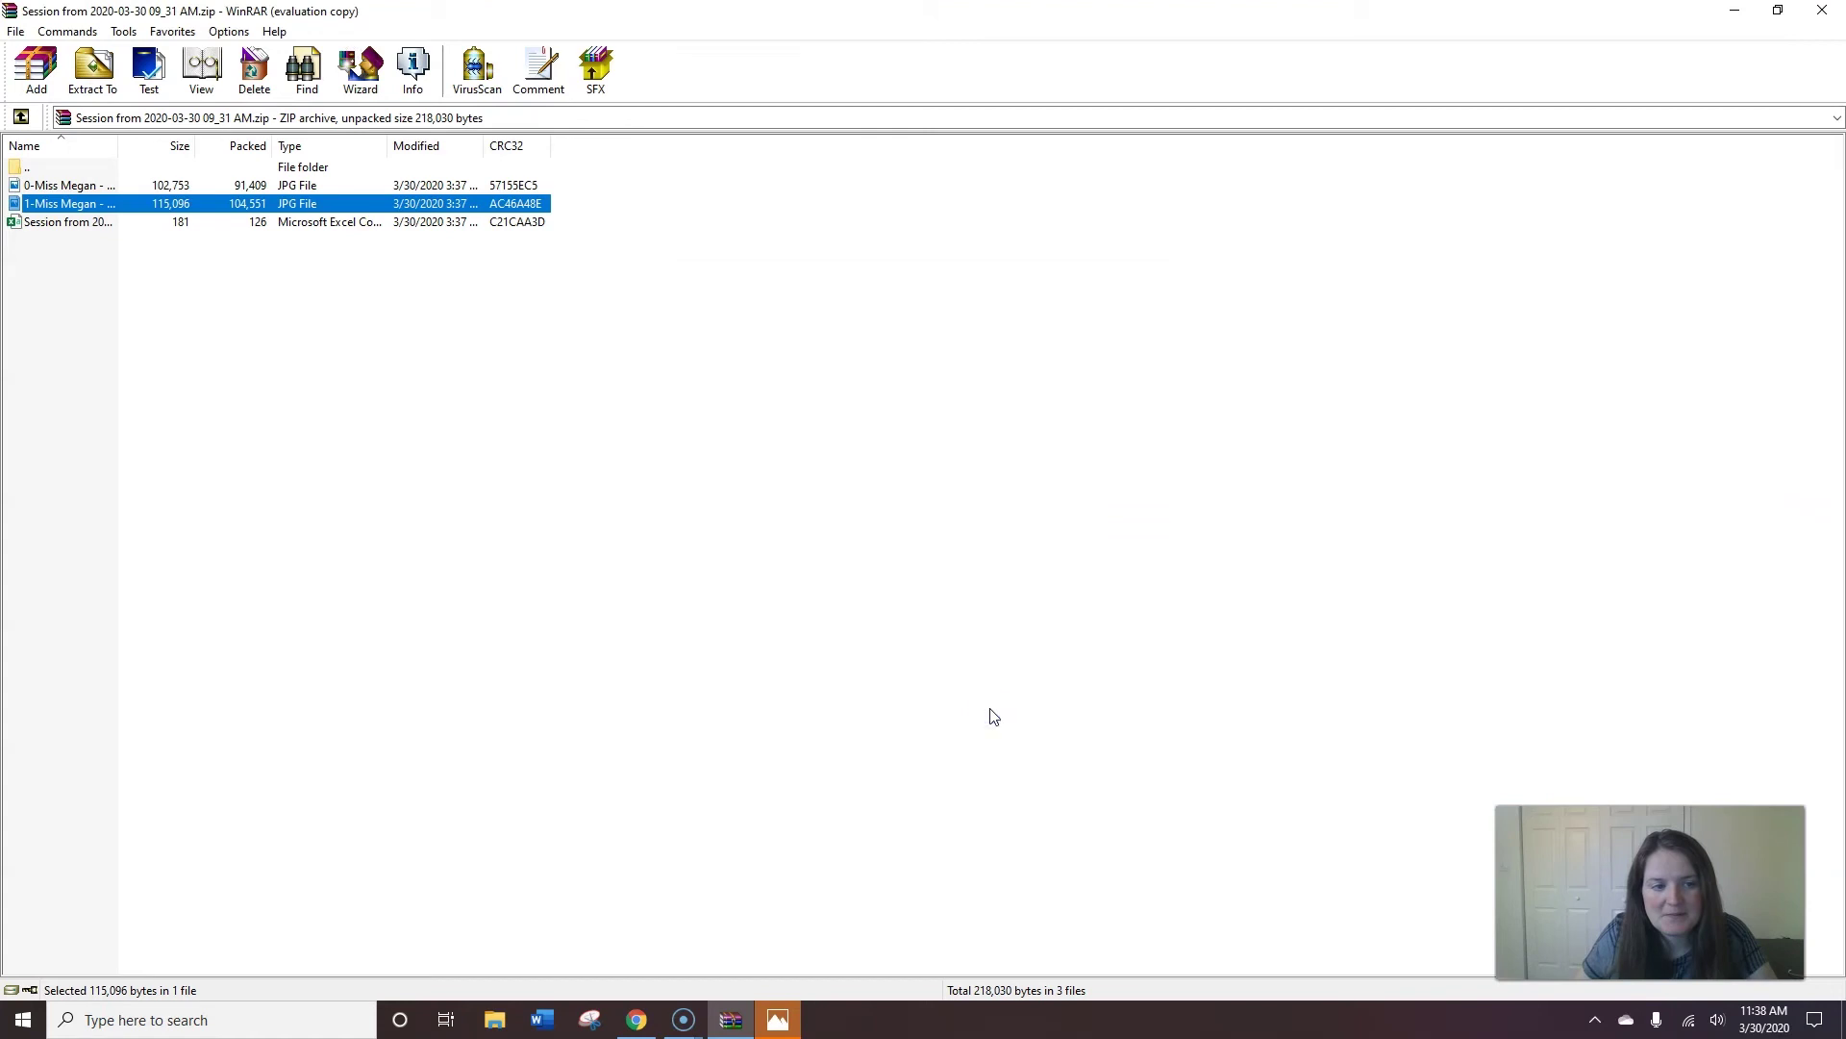
Browse to Downloads in File Explorer and reopen the Session zip in a single full-screen WinRAR window
{"action": "left_click", "coordinate": [495, 1022]}
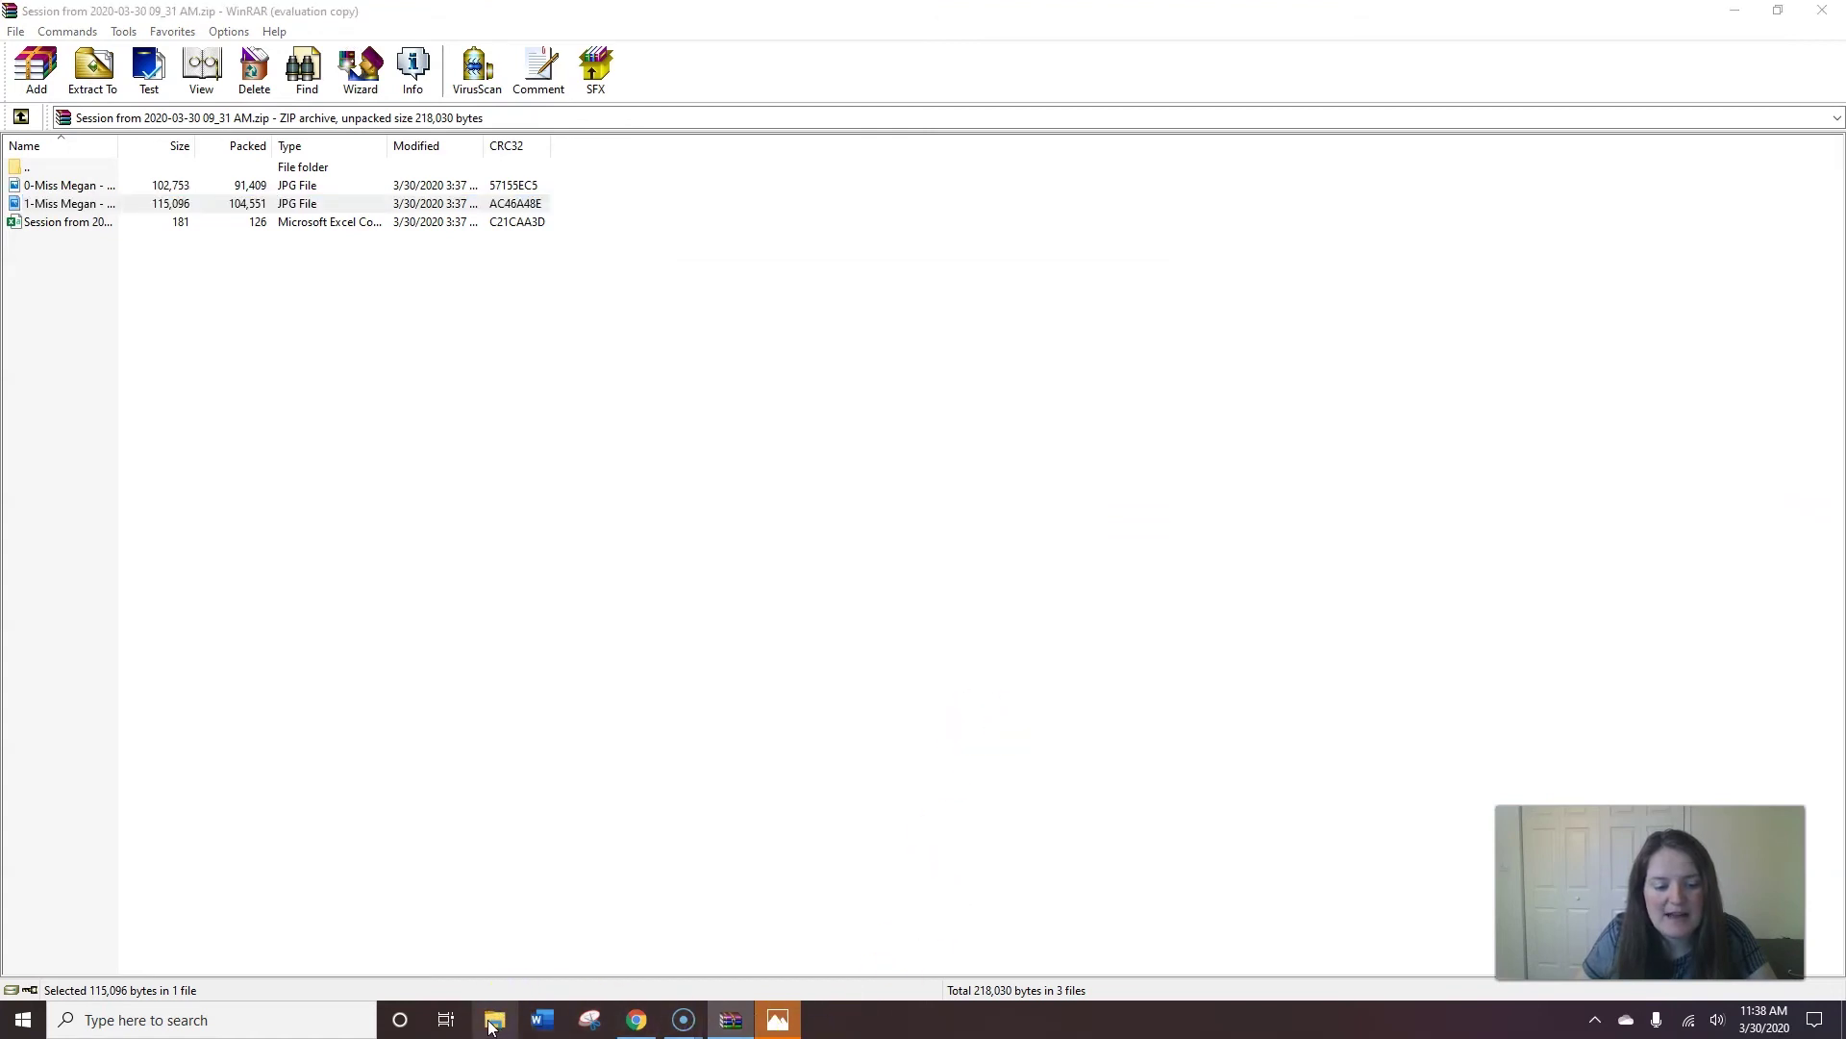
{"action": "left_click", "coordinate": [500, 1021]}
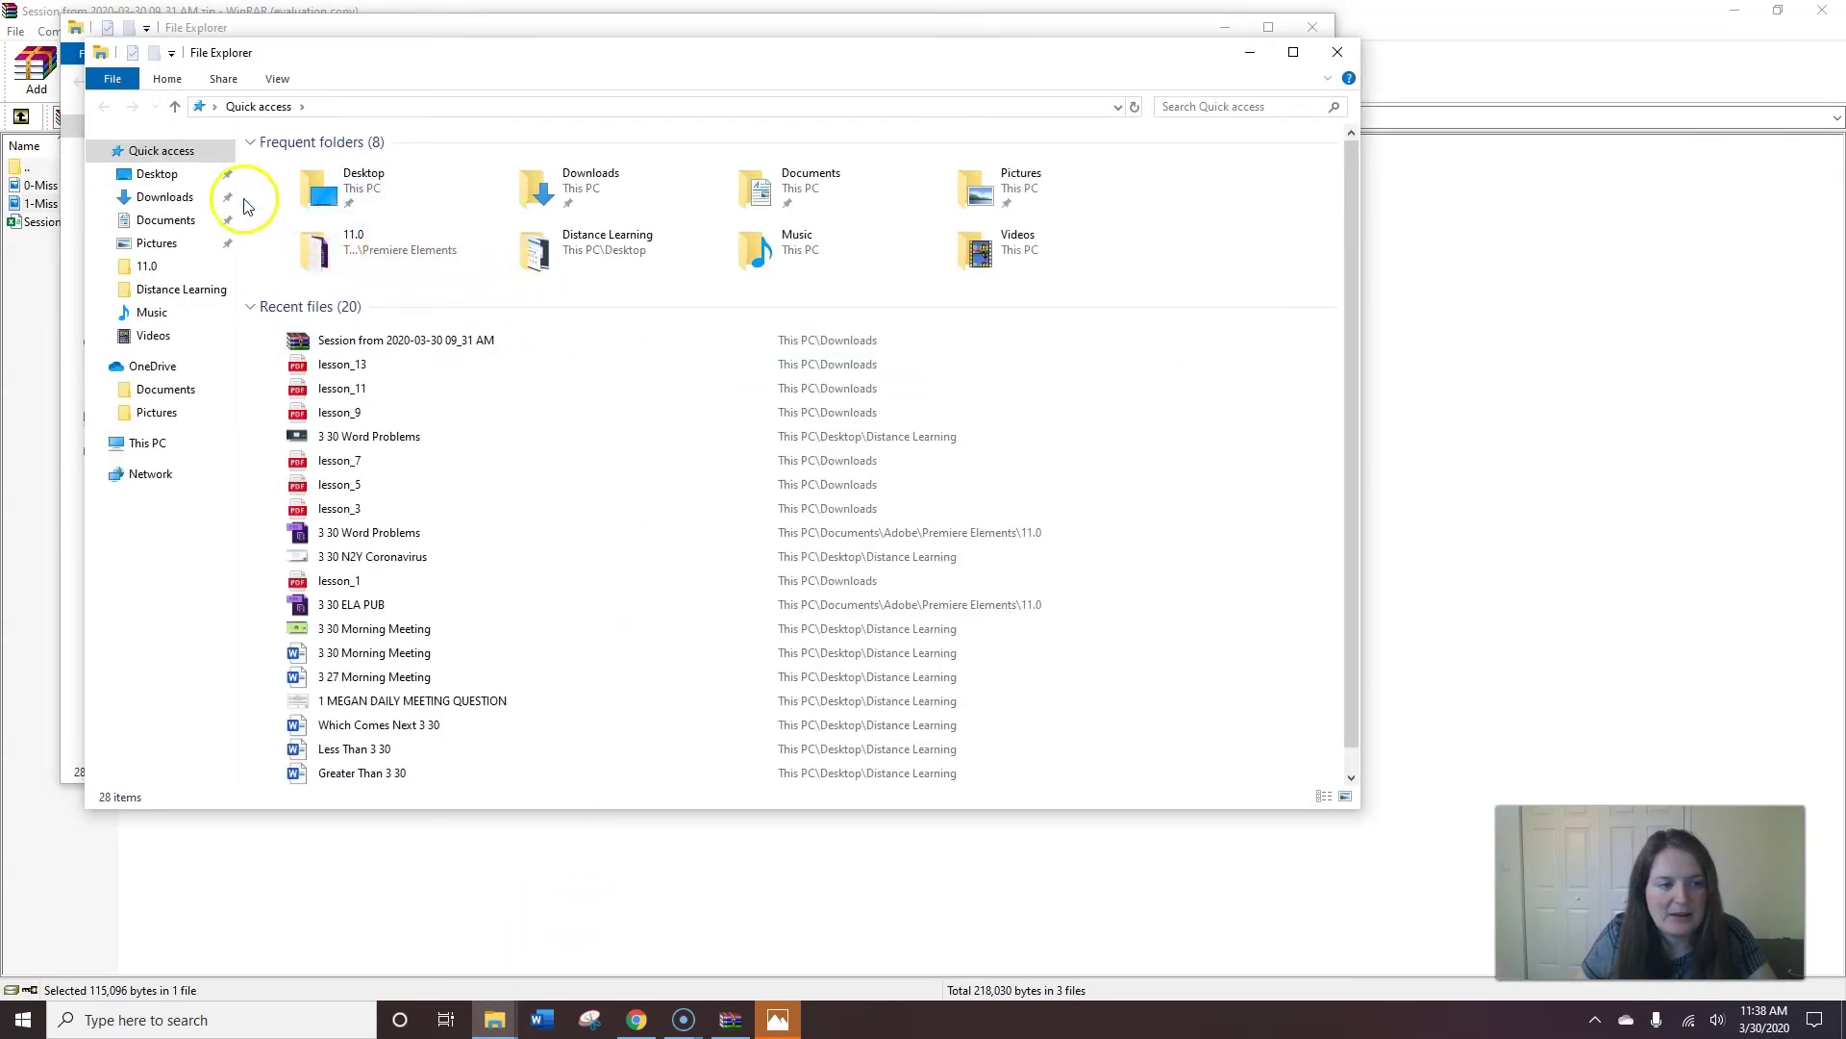
{"action": "left_click", "coordinate": [183, 196]}
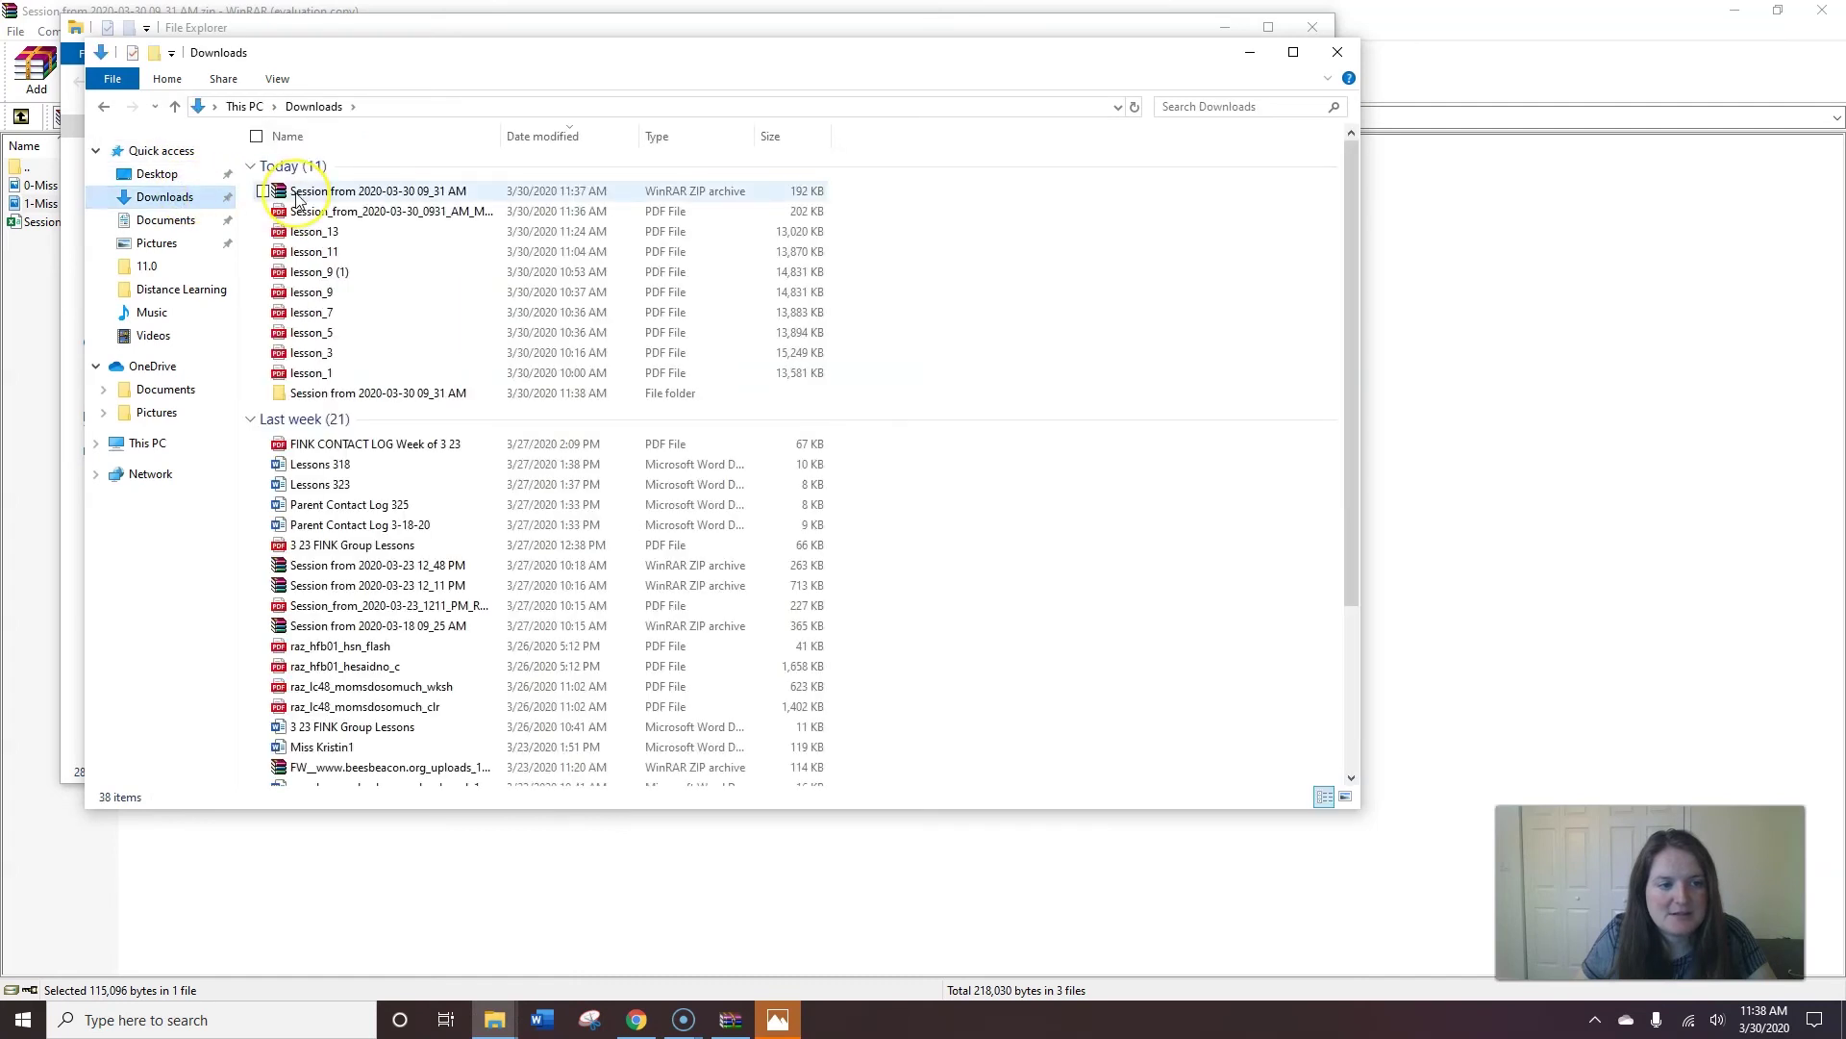
{"action": "double_click", "coordinate": [297, 198]}
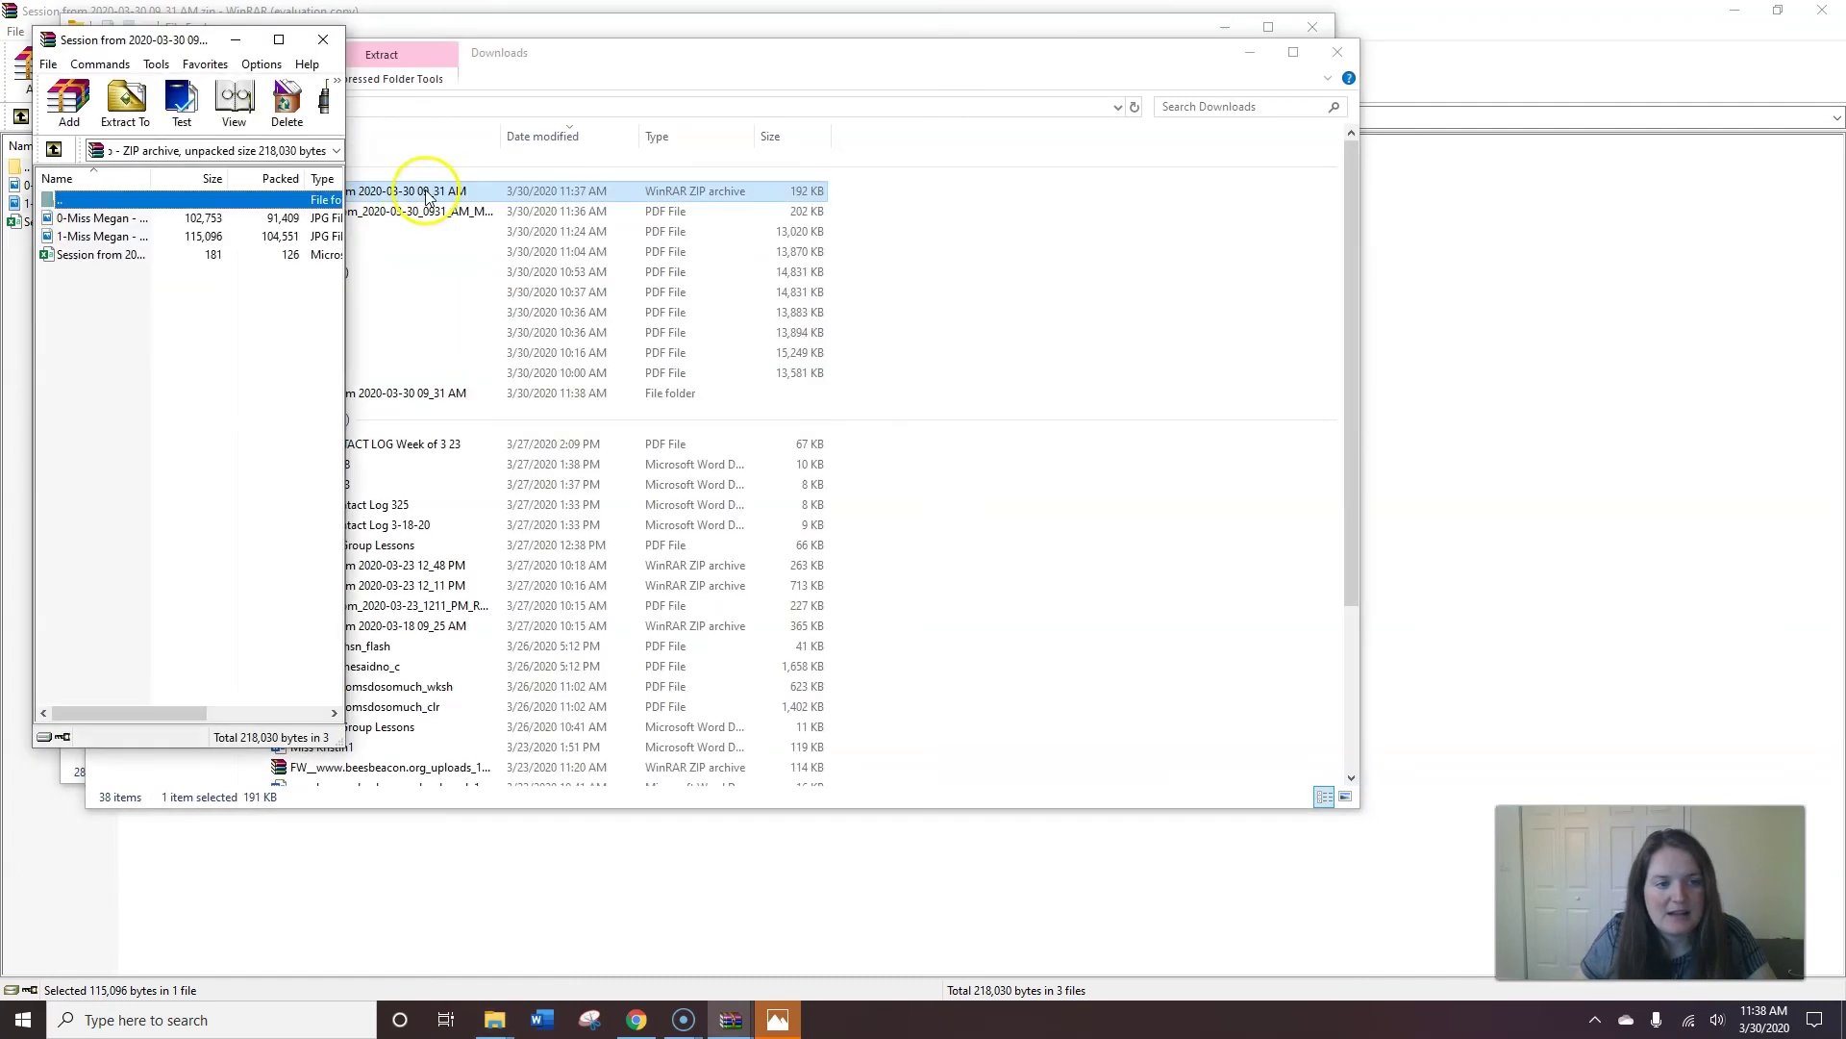
{"action": "left_click", "coordinate": [323, 38]}
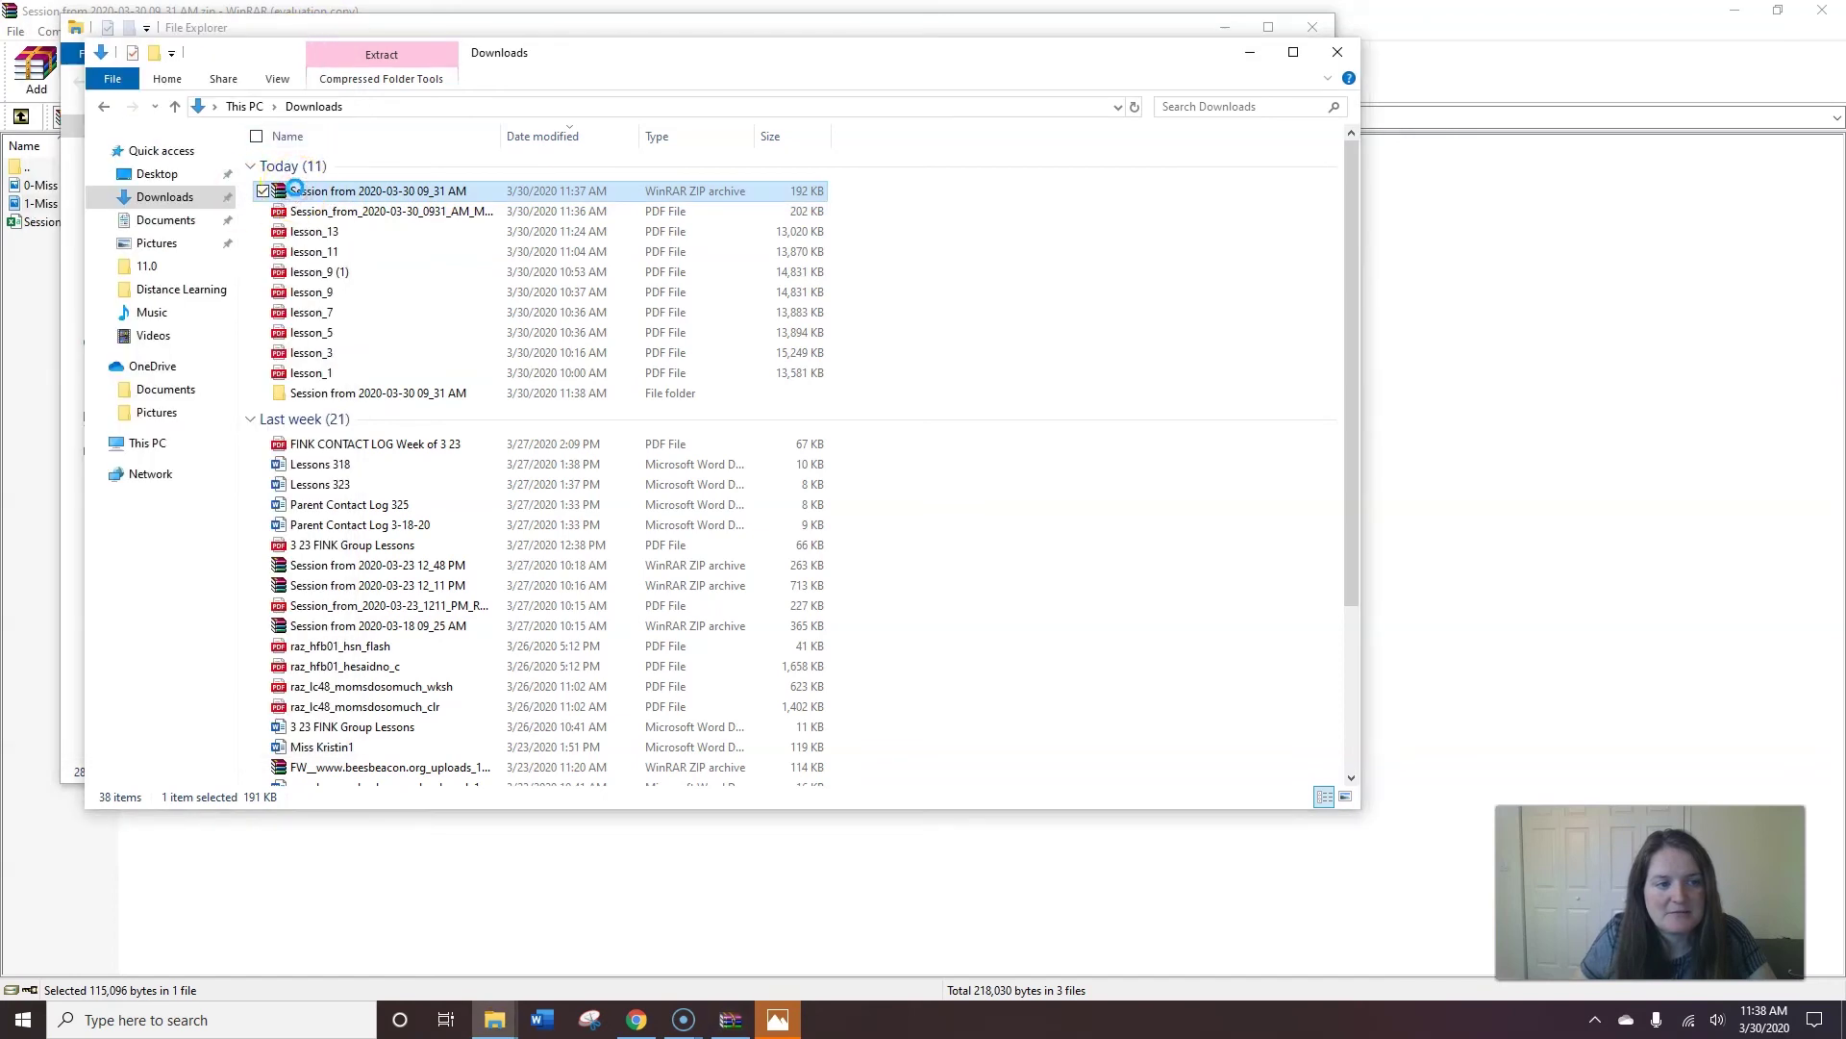
{"action": "double_click", "coordinate": [296, 190]}
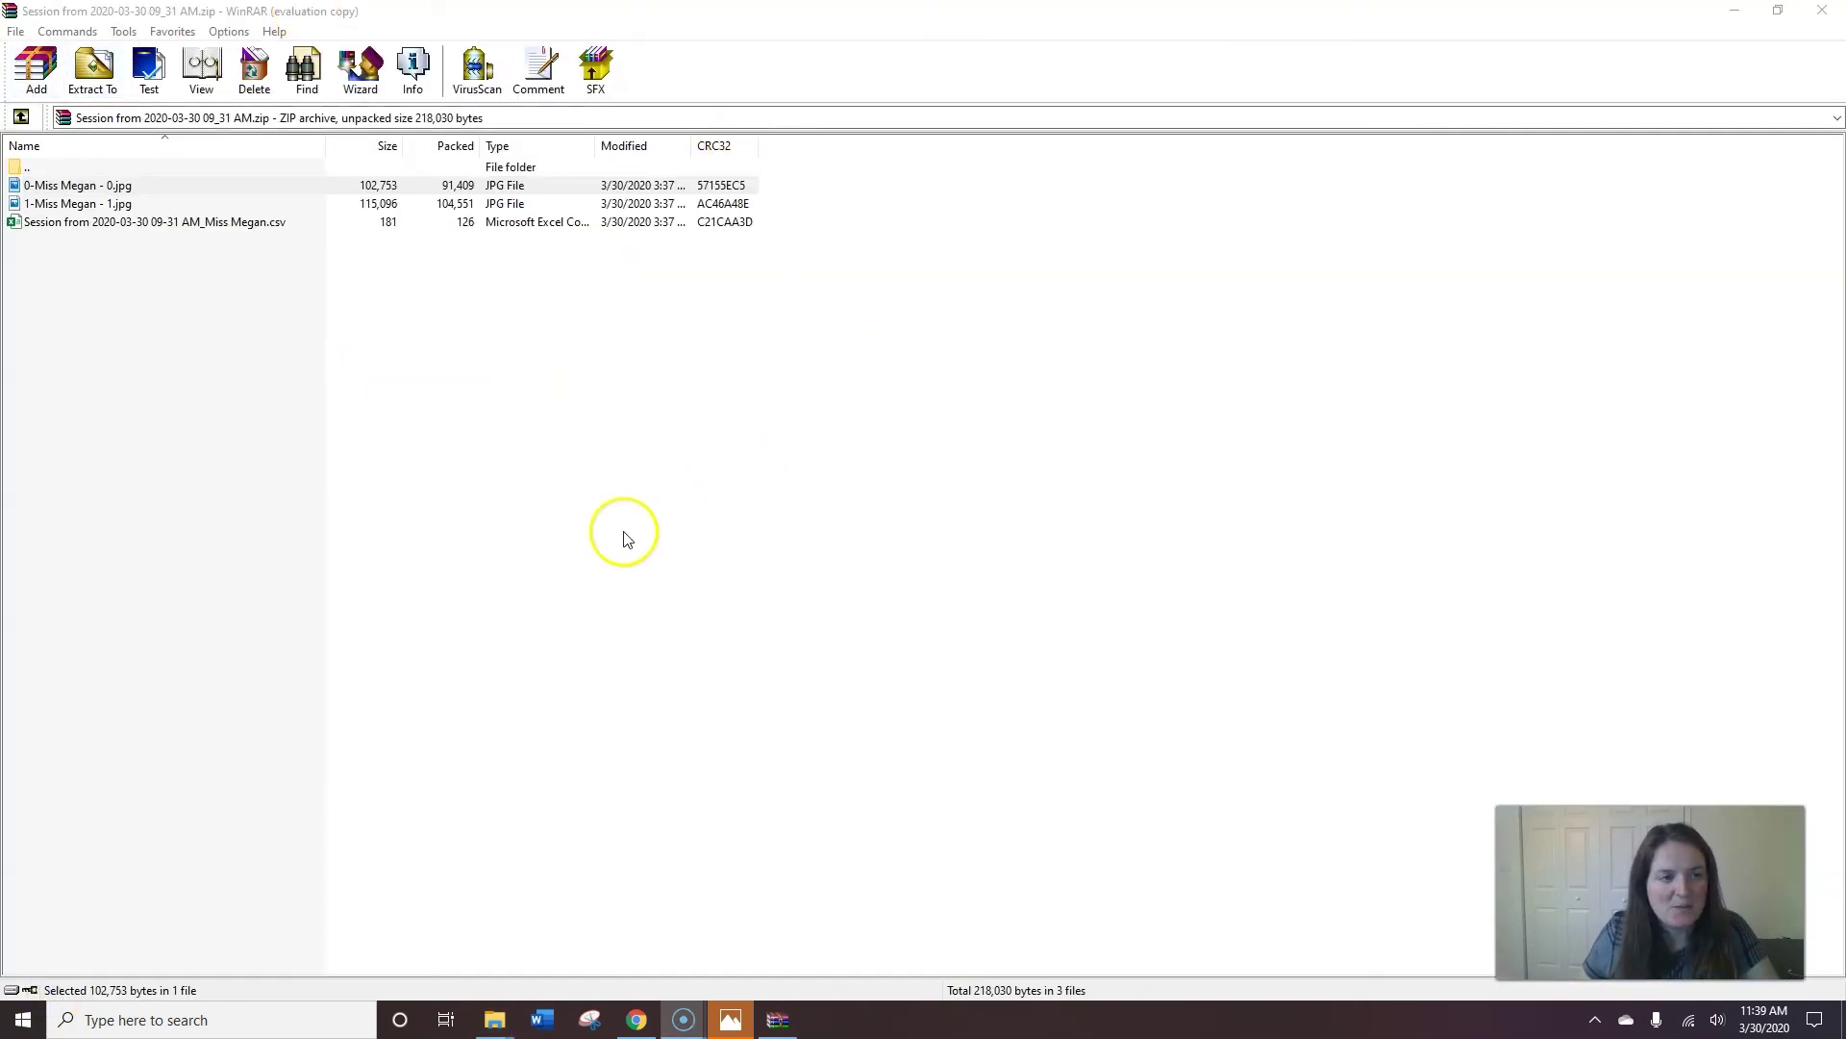
Extract the first drawing image from the Session archive into the Distance Learning folder
{"action": "right_click", "coordinate": [59, 190]}
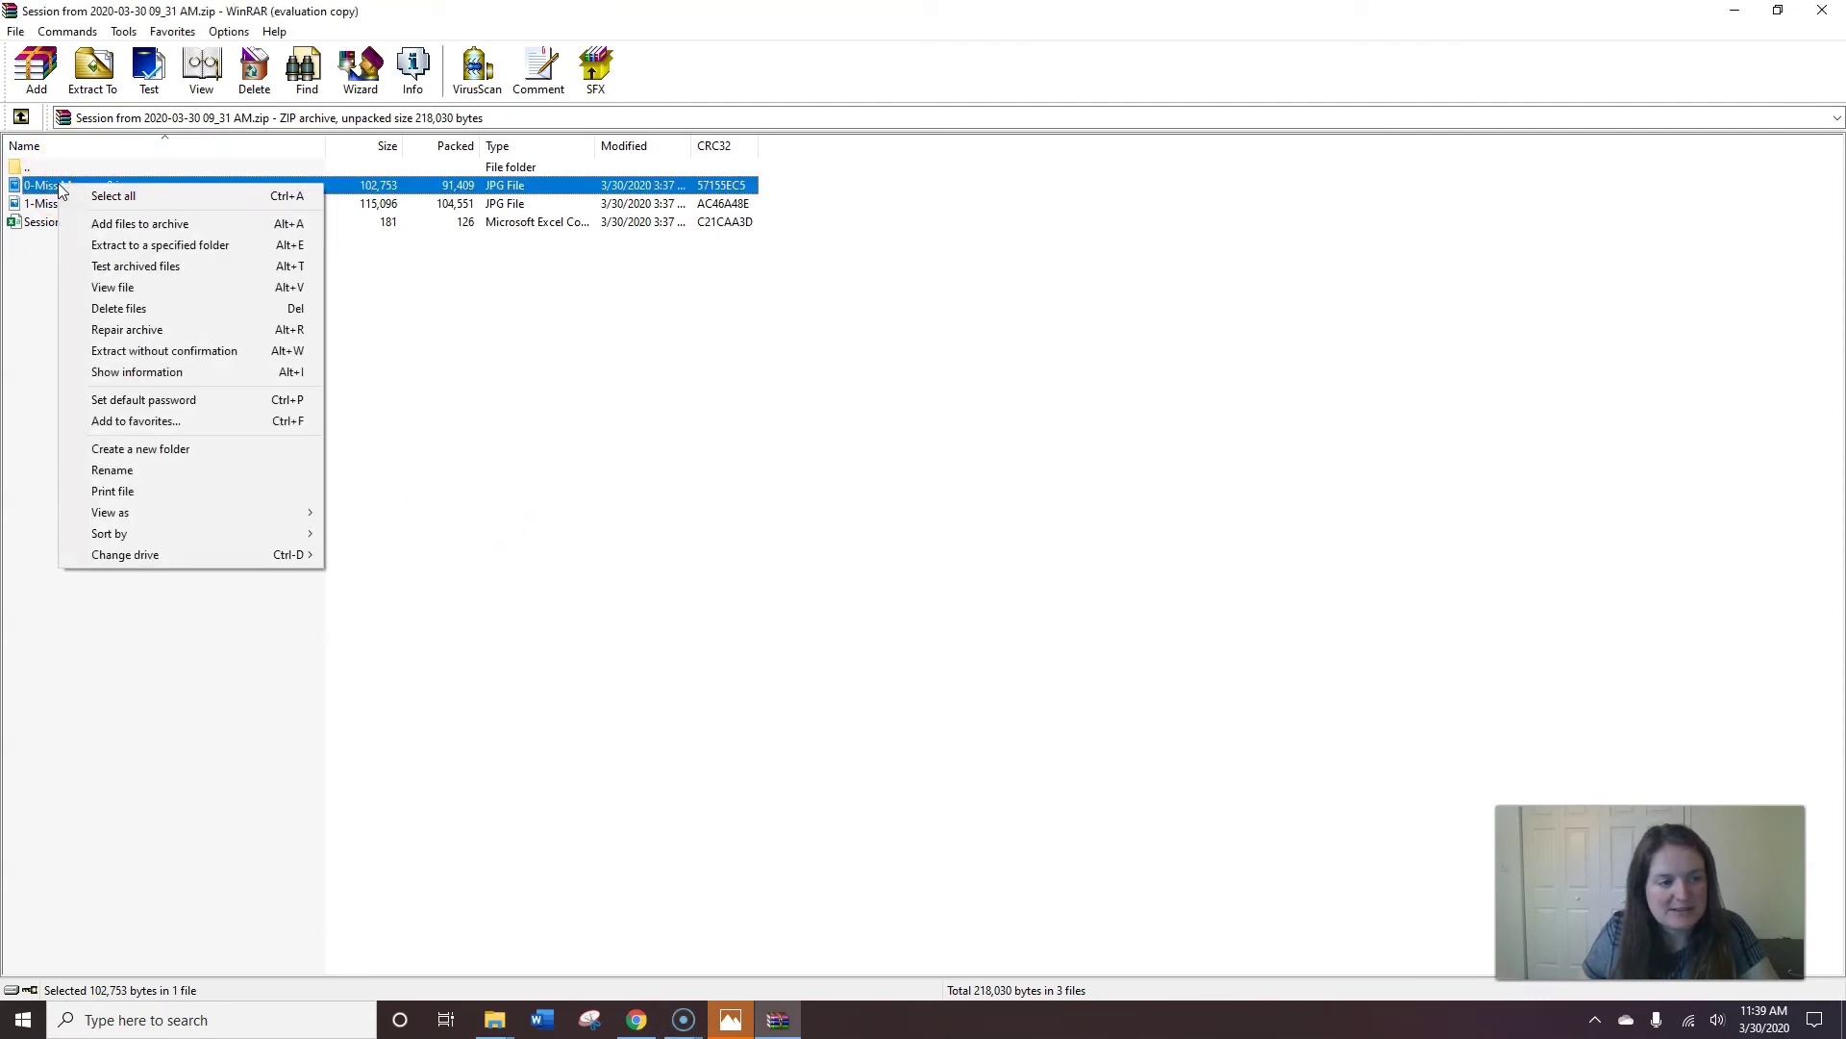
{"action": "left_click", "coordinate": [101, 244]}
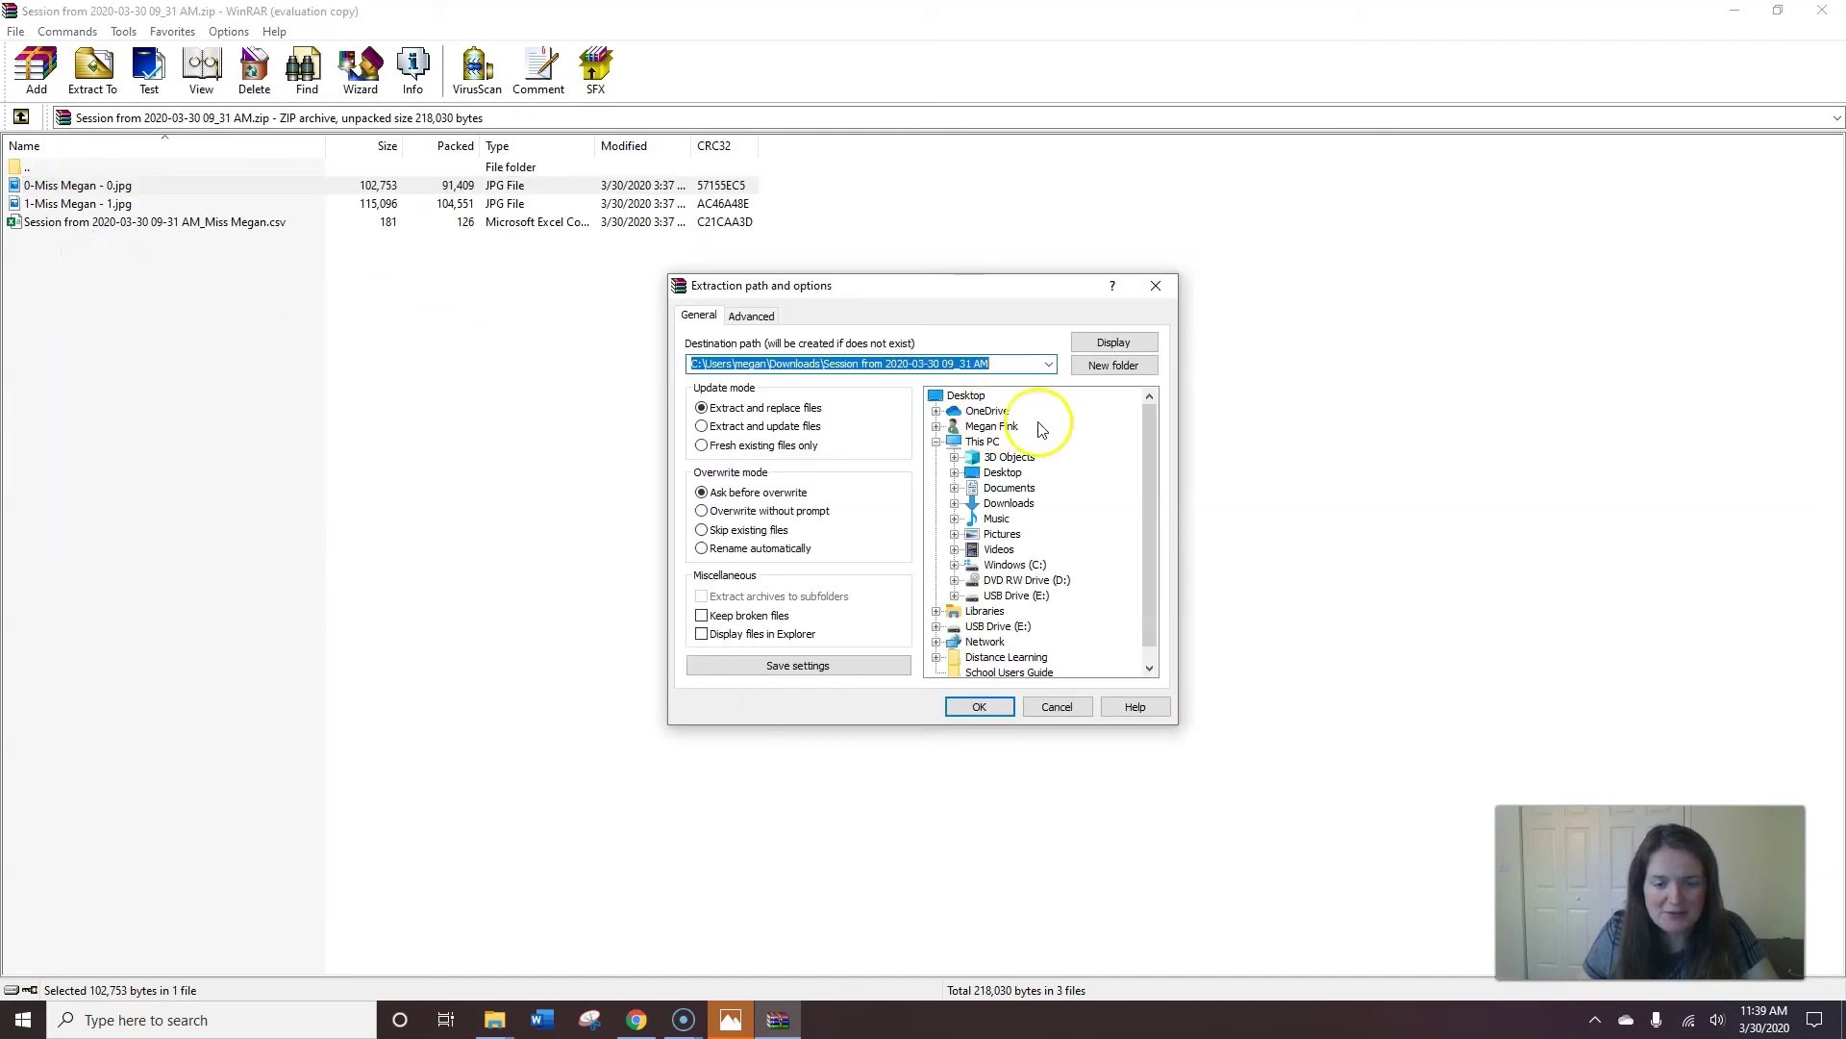
{"action": "left_click", "coordinate": [1005, 658]}
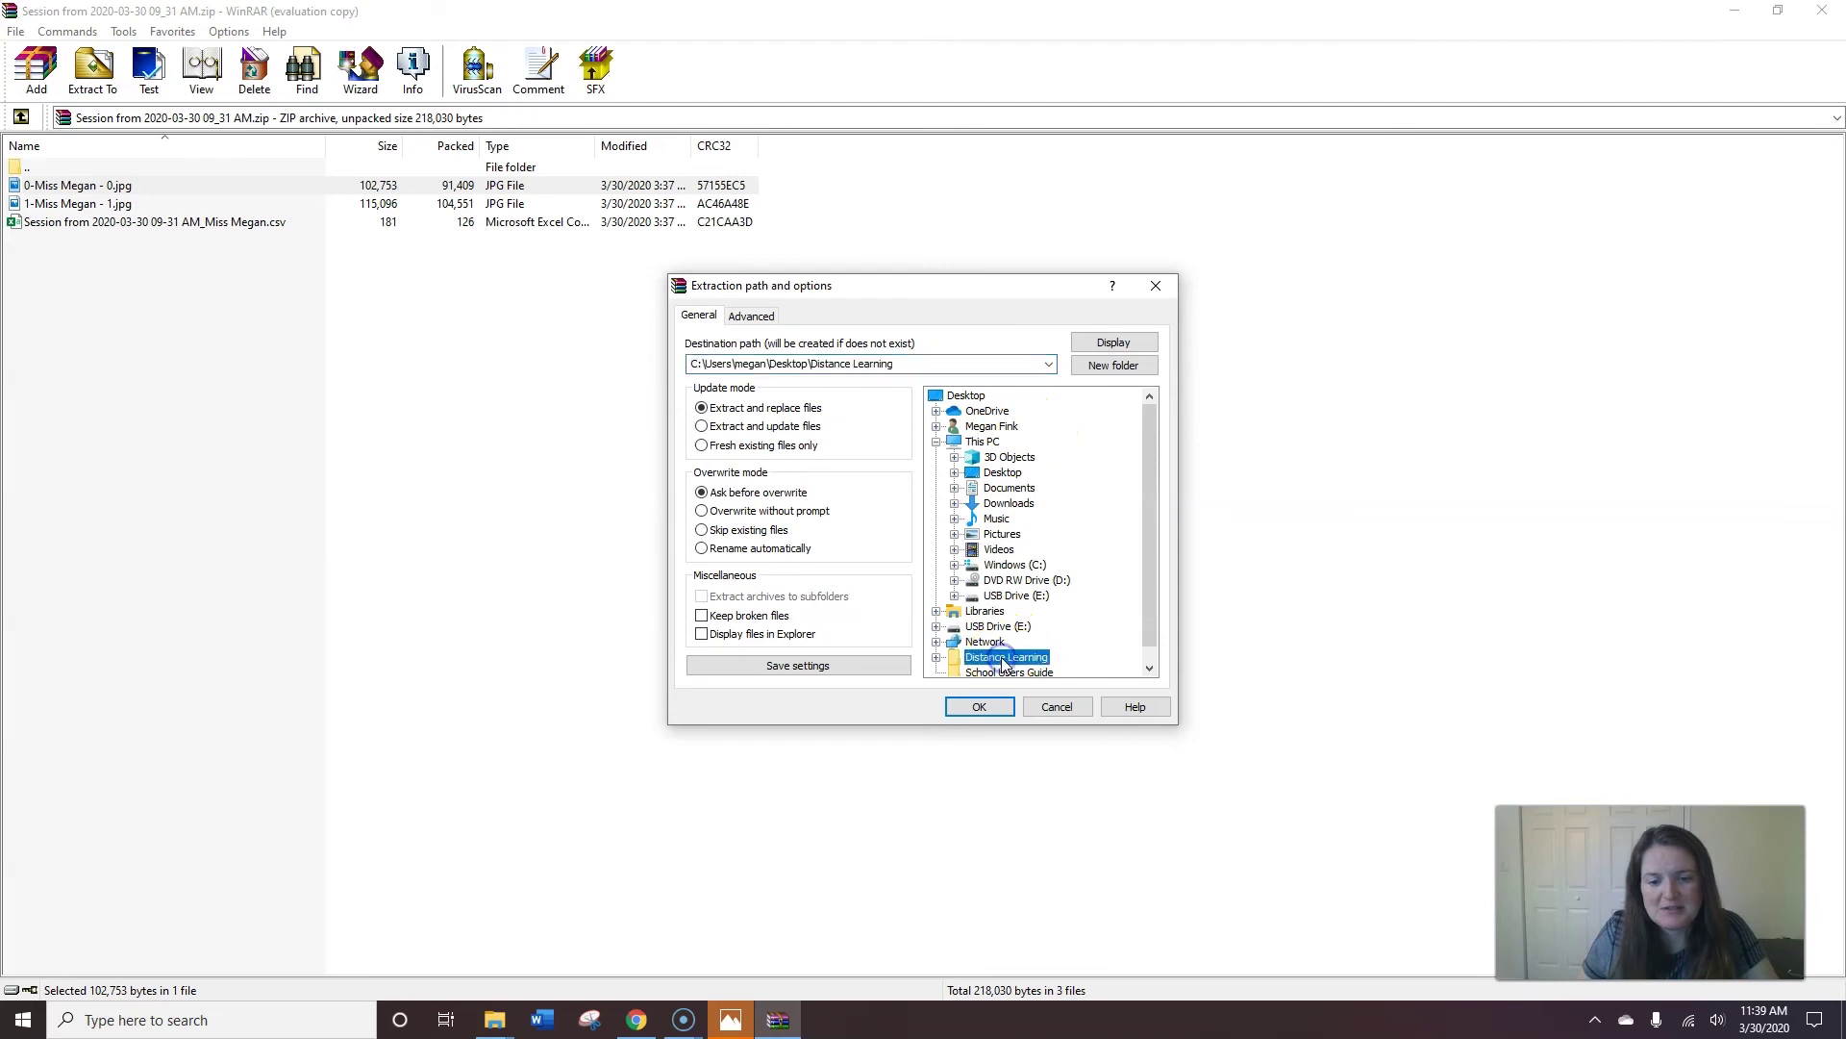
{"action": "left_click", "coordinate": [991, 713]}
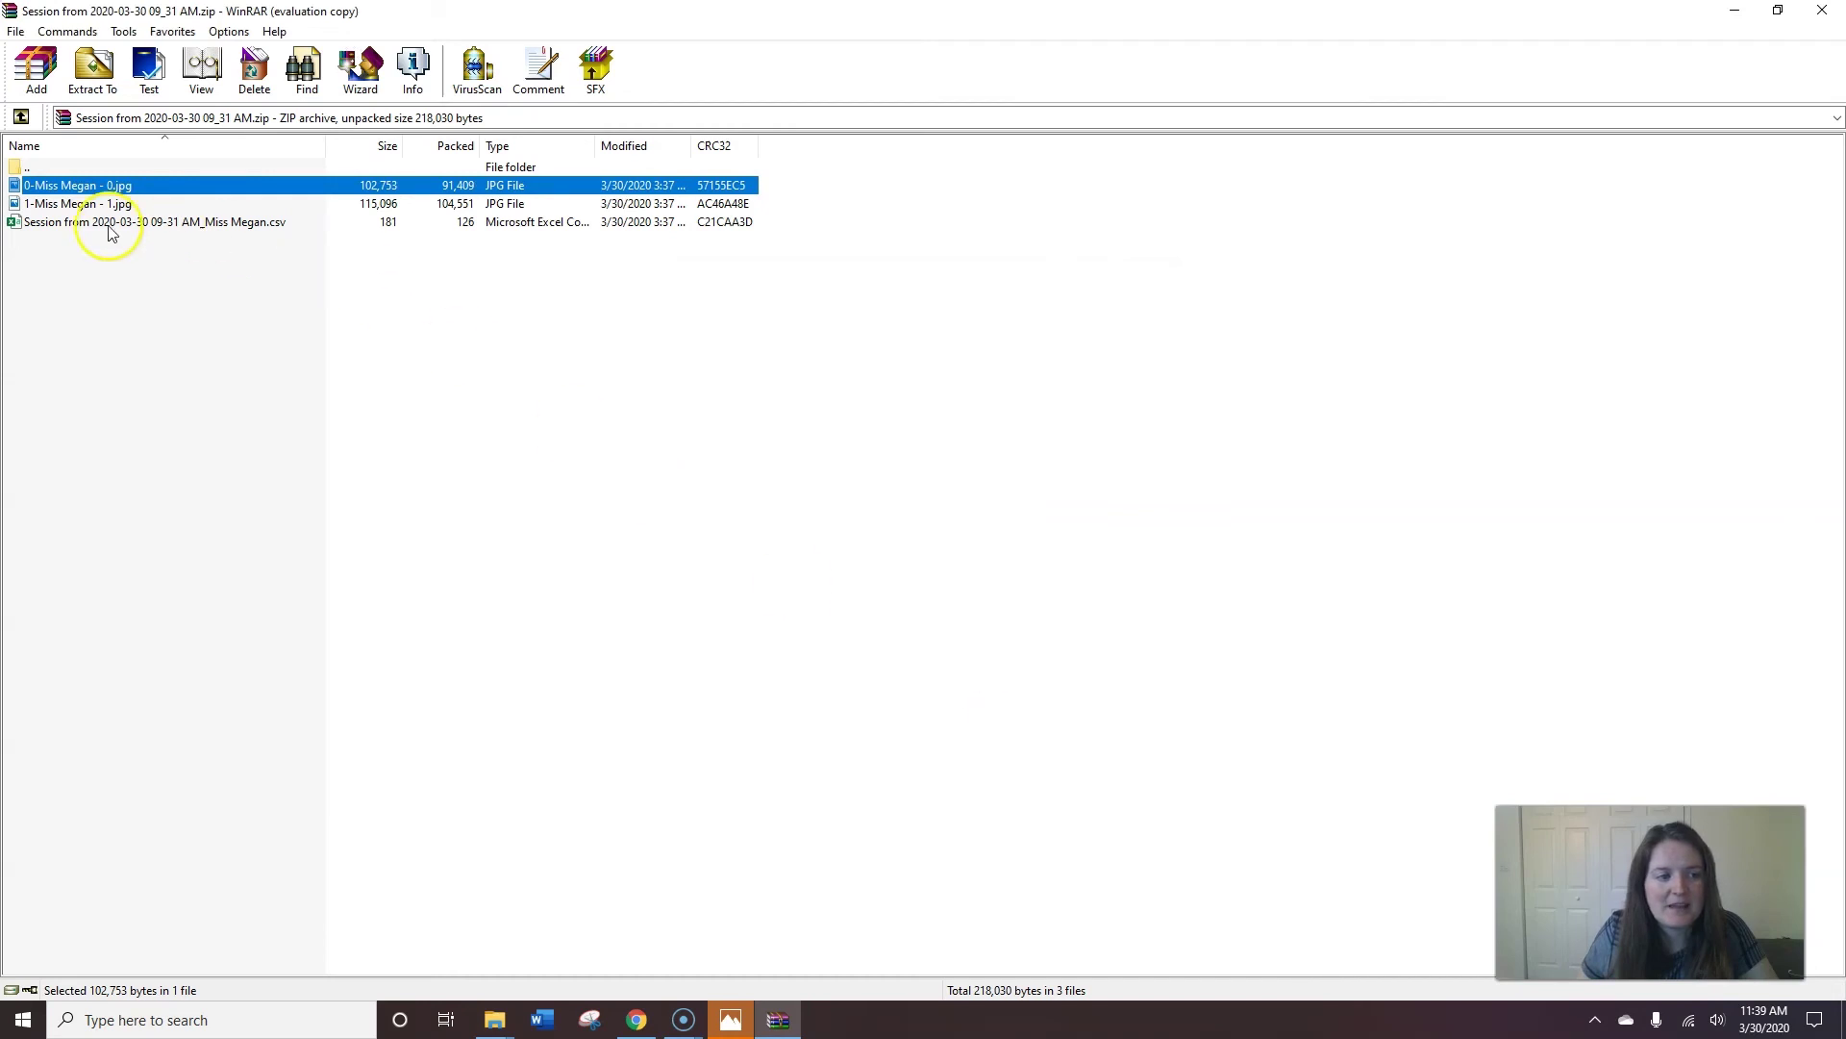
Extract the second drawing image to a chosen destination folder
{"action": "left_click", "coordinate": [83, 204]}
{"action": "right_click", "coordinate": [83, 205]}
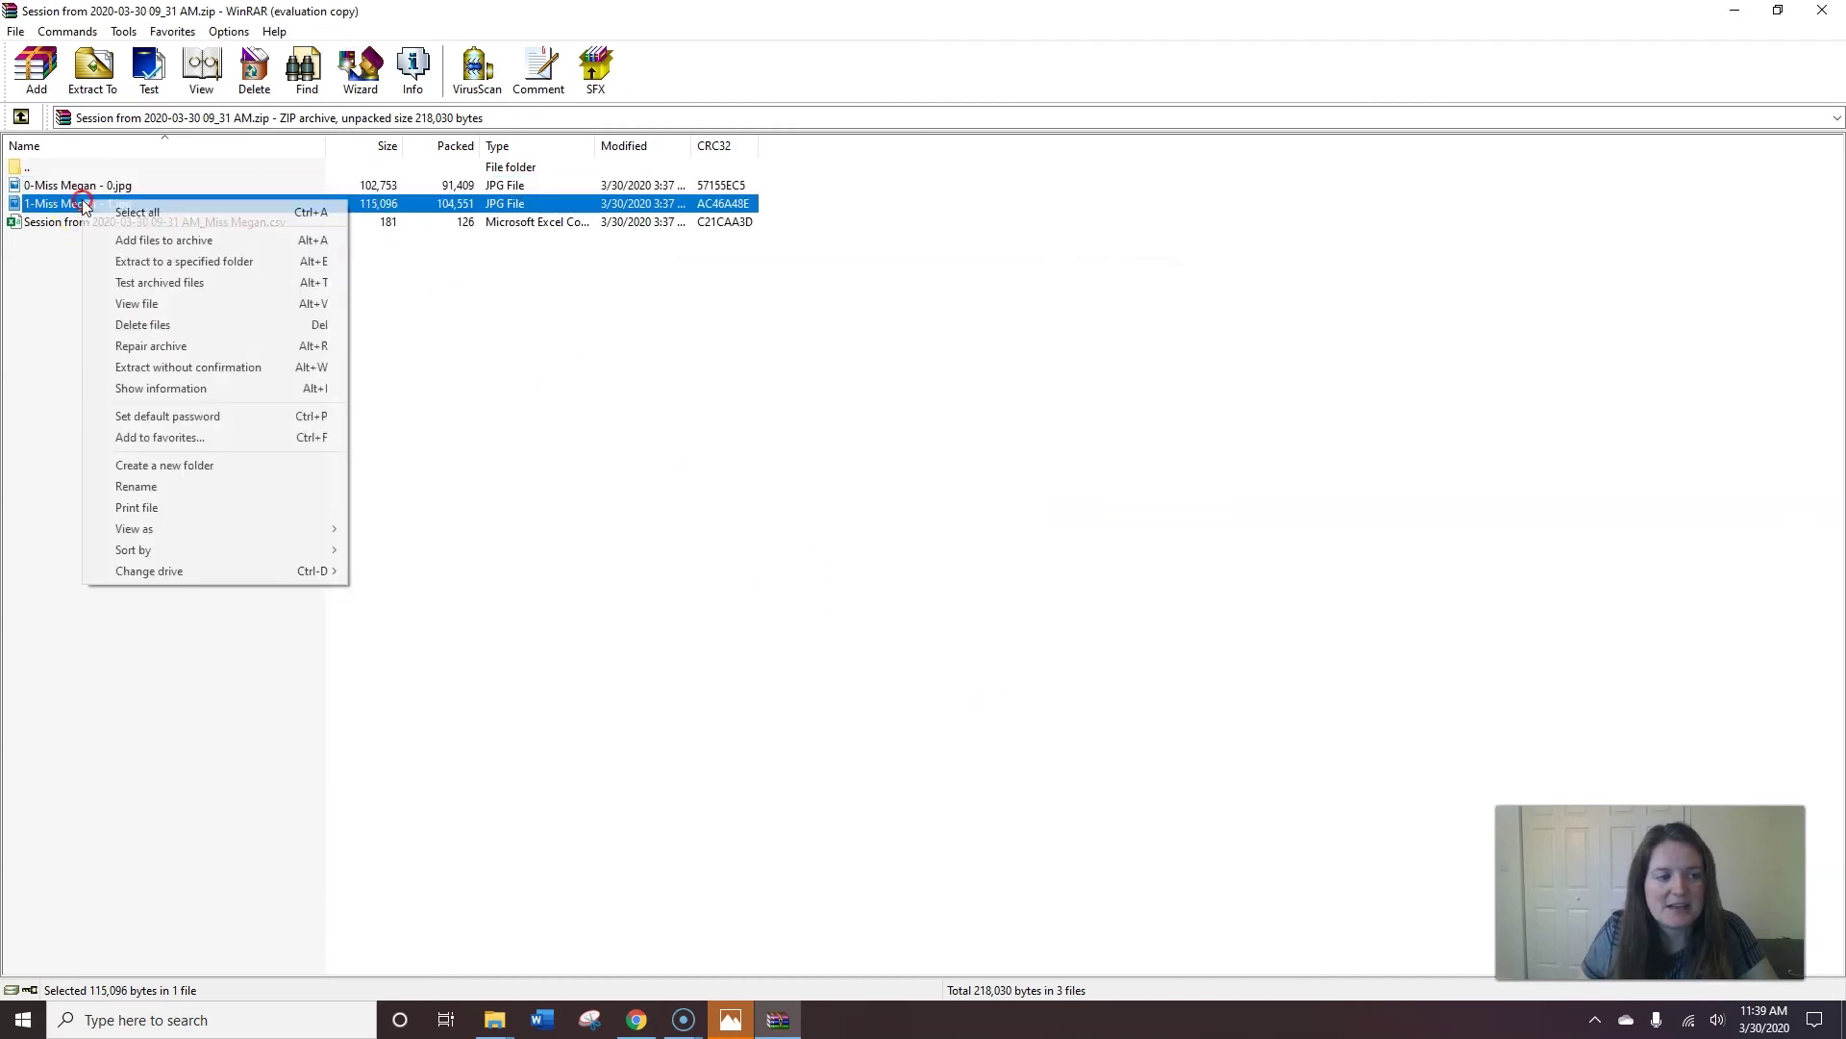
{"action": "left_click", "coordinate": [134, 266]}
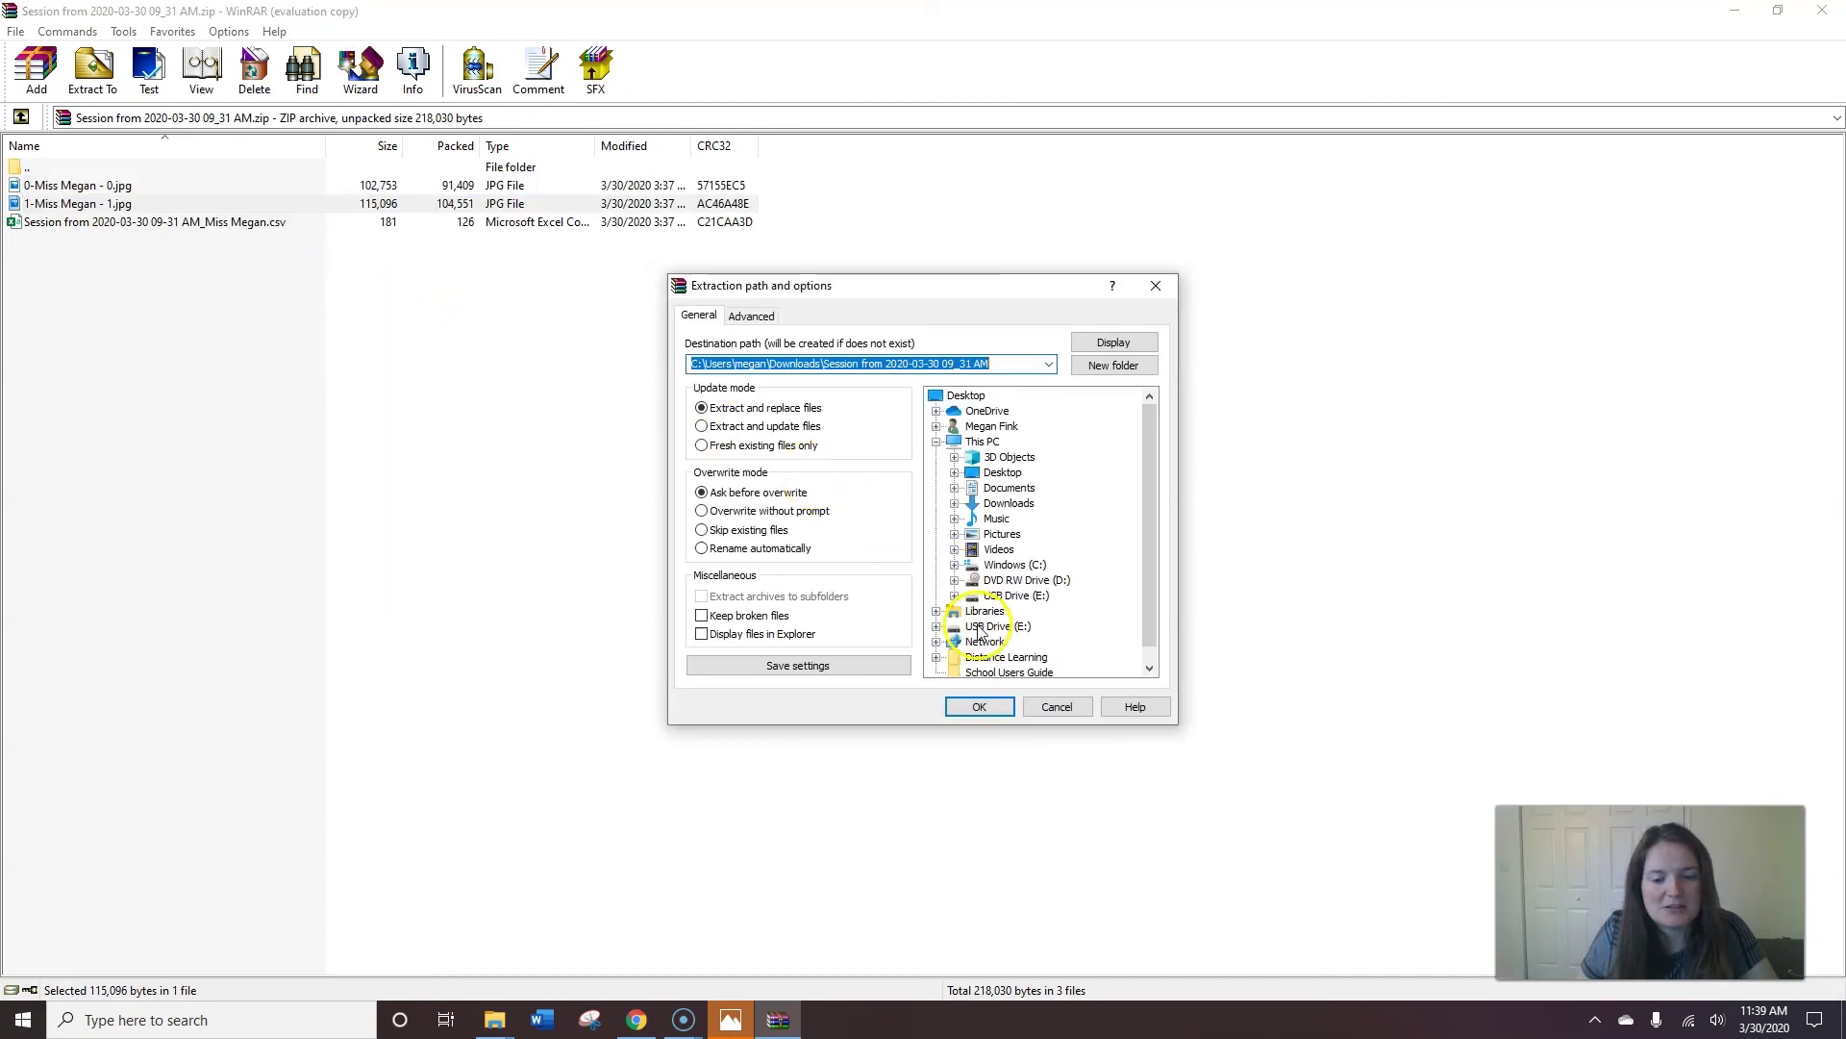
{"action": "left_click", "coordinate": [981, 627]}
{"action": "left_click", "coordinate": [979, 706]}
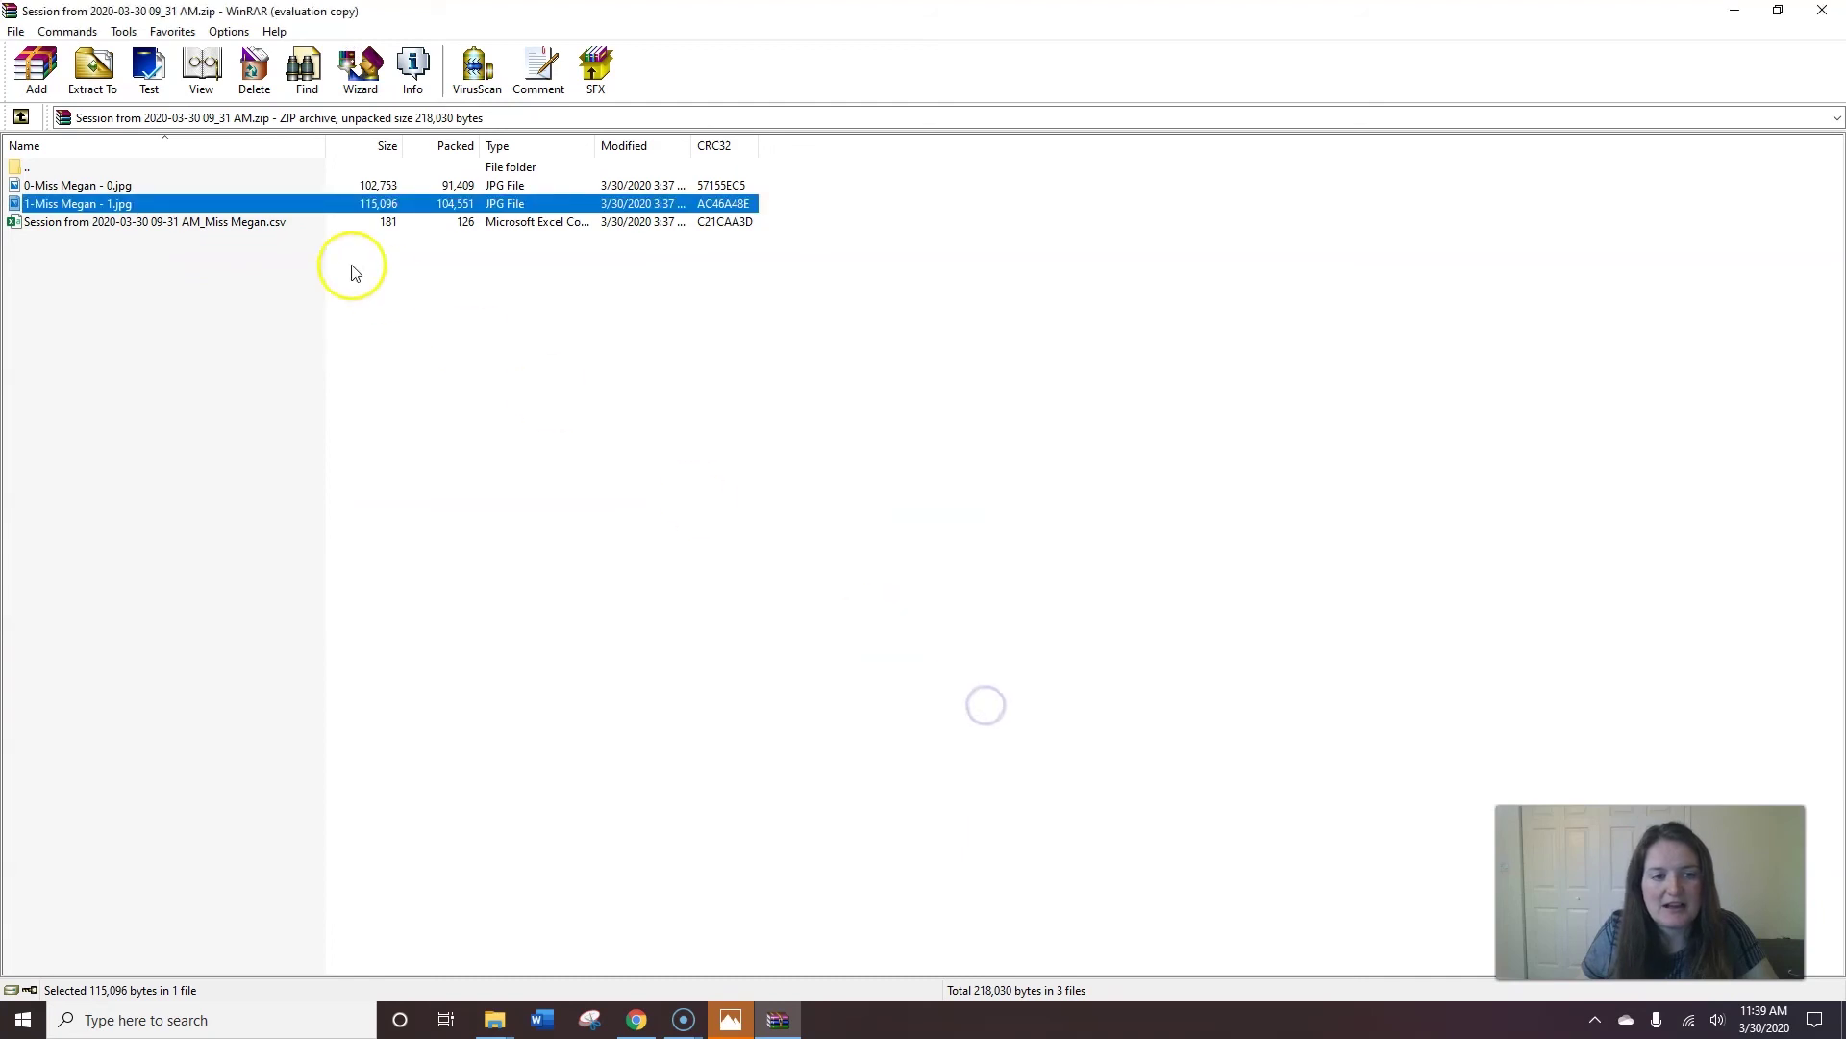
Extract both selected drawing JPGs together into Desktop\School Users Guide
{"action": "left_click", "coordinate": [93, 185]}
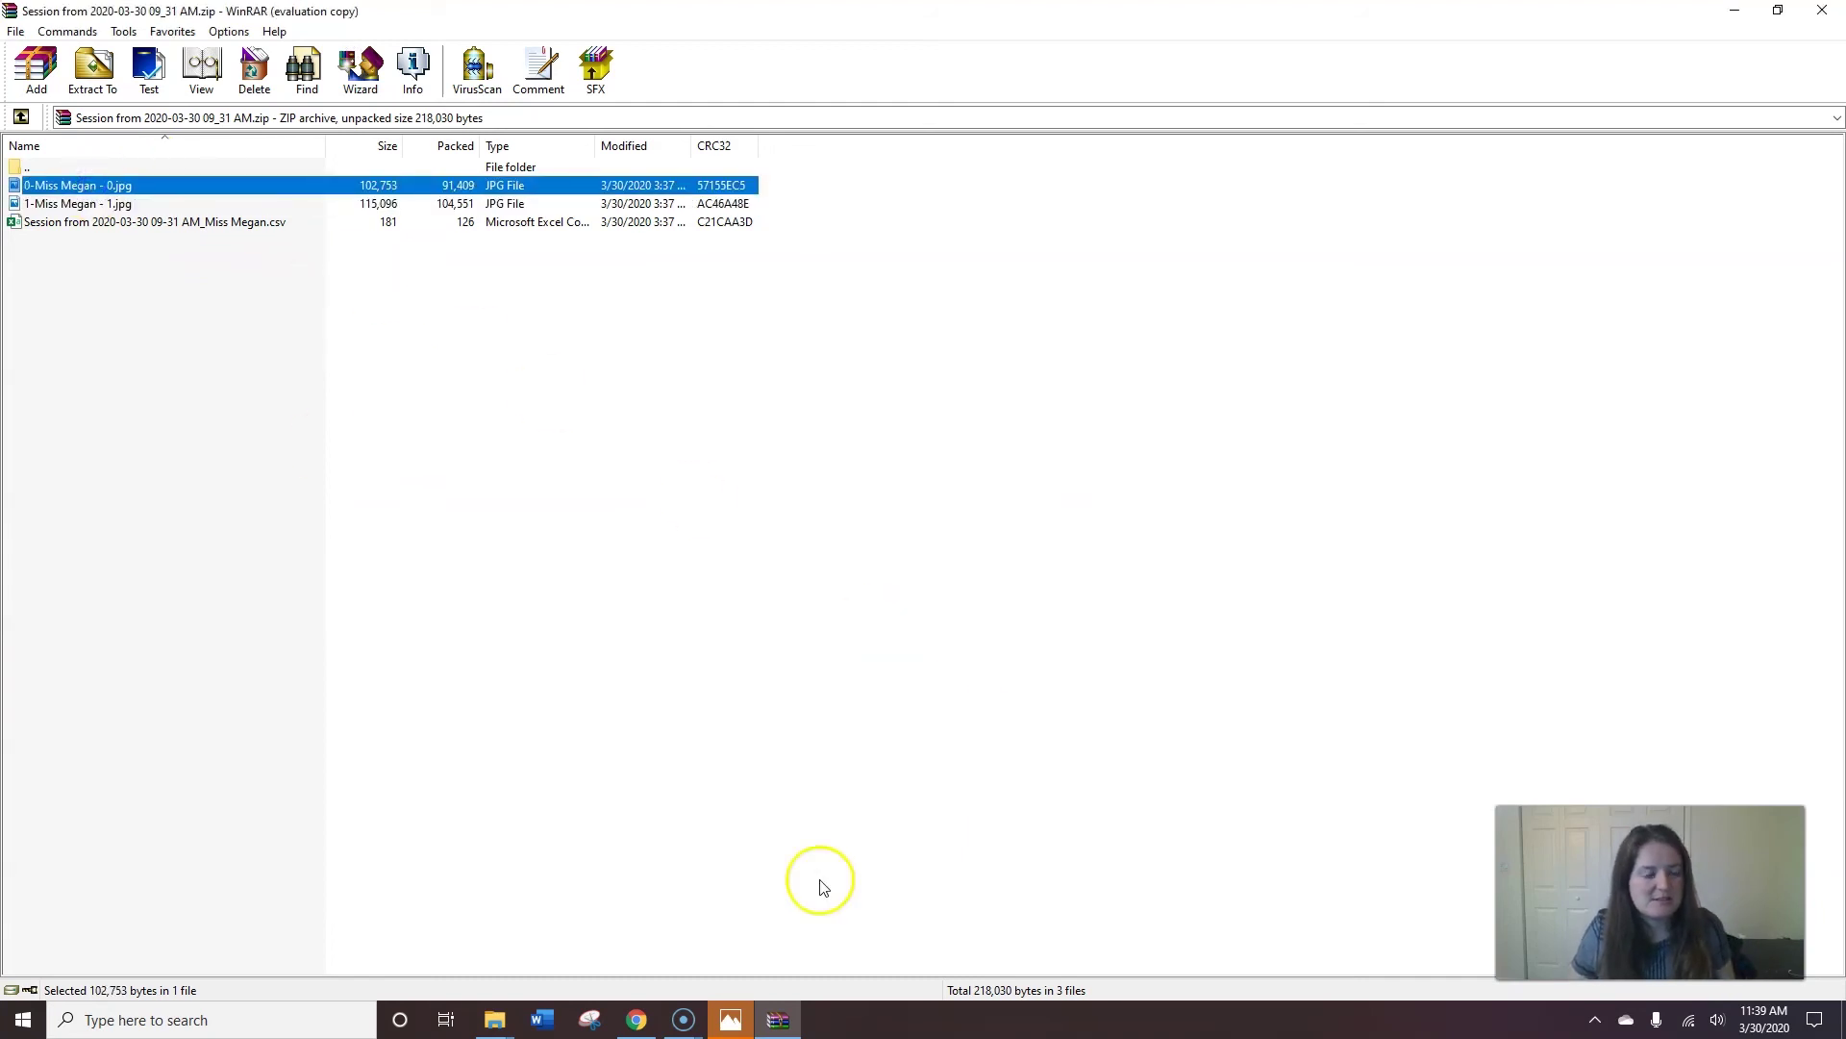
{"action": "left_click", "coordinate": [75, 204], "text": "shift"}
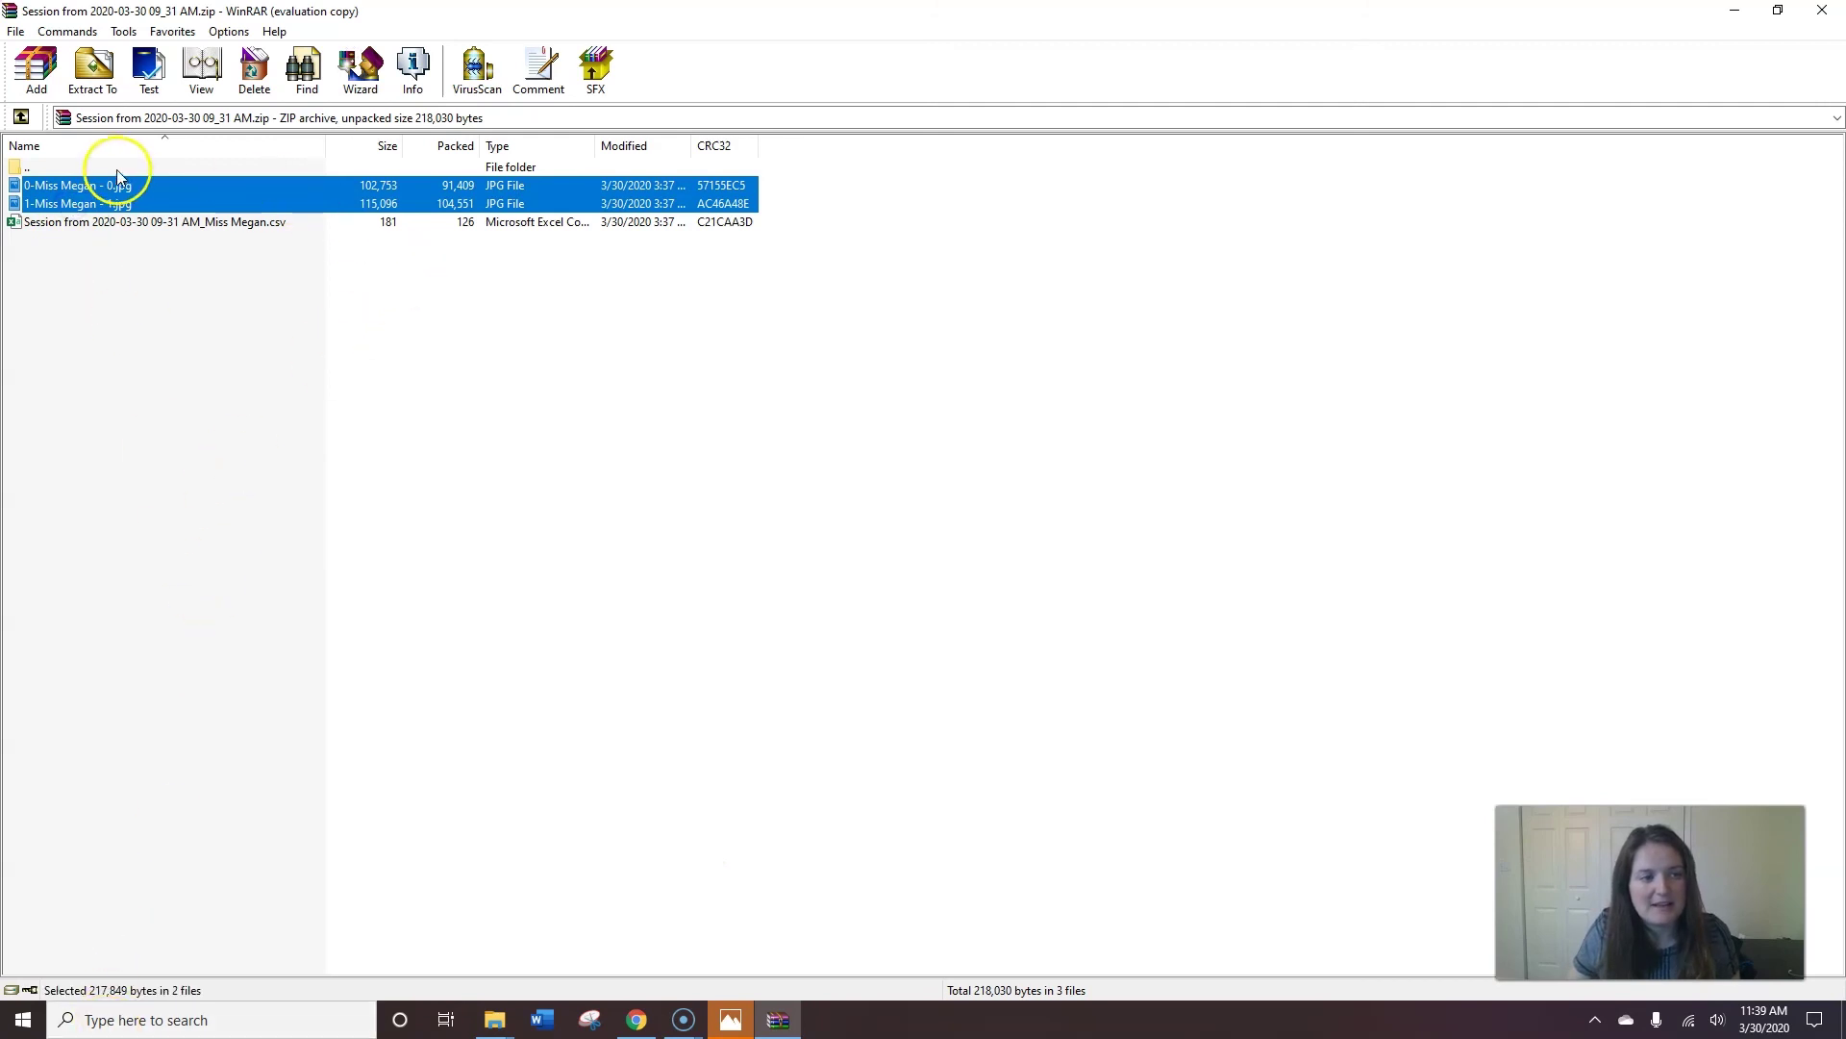
{"action": "left_click", "coordinate": [108, 84]}
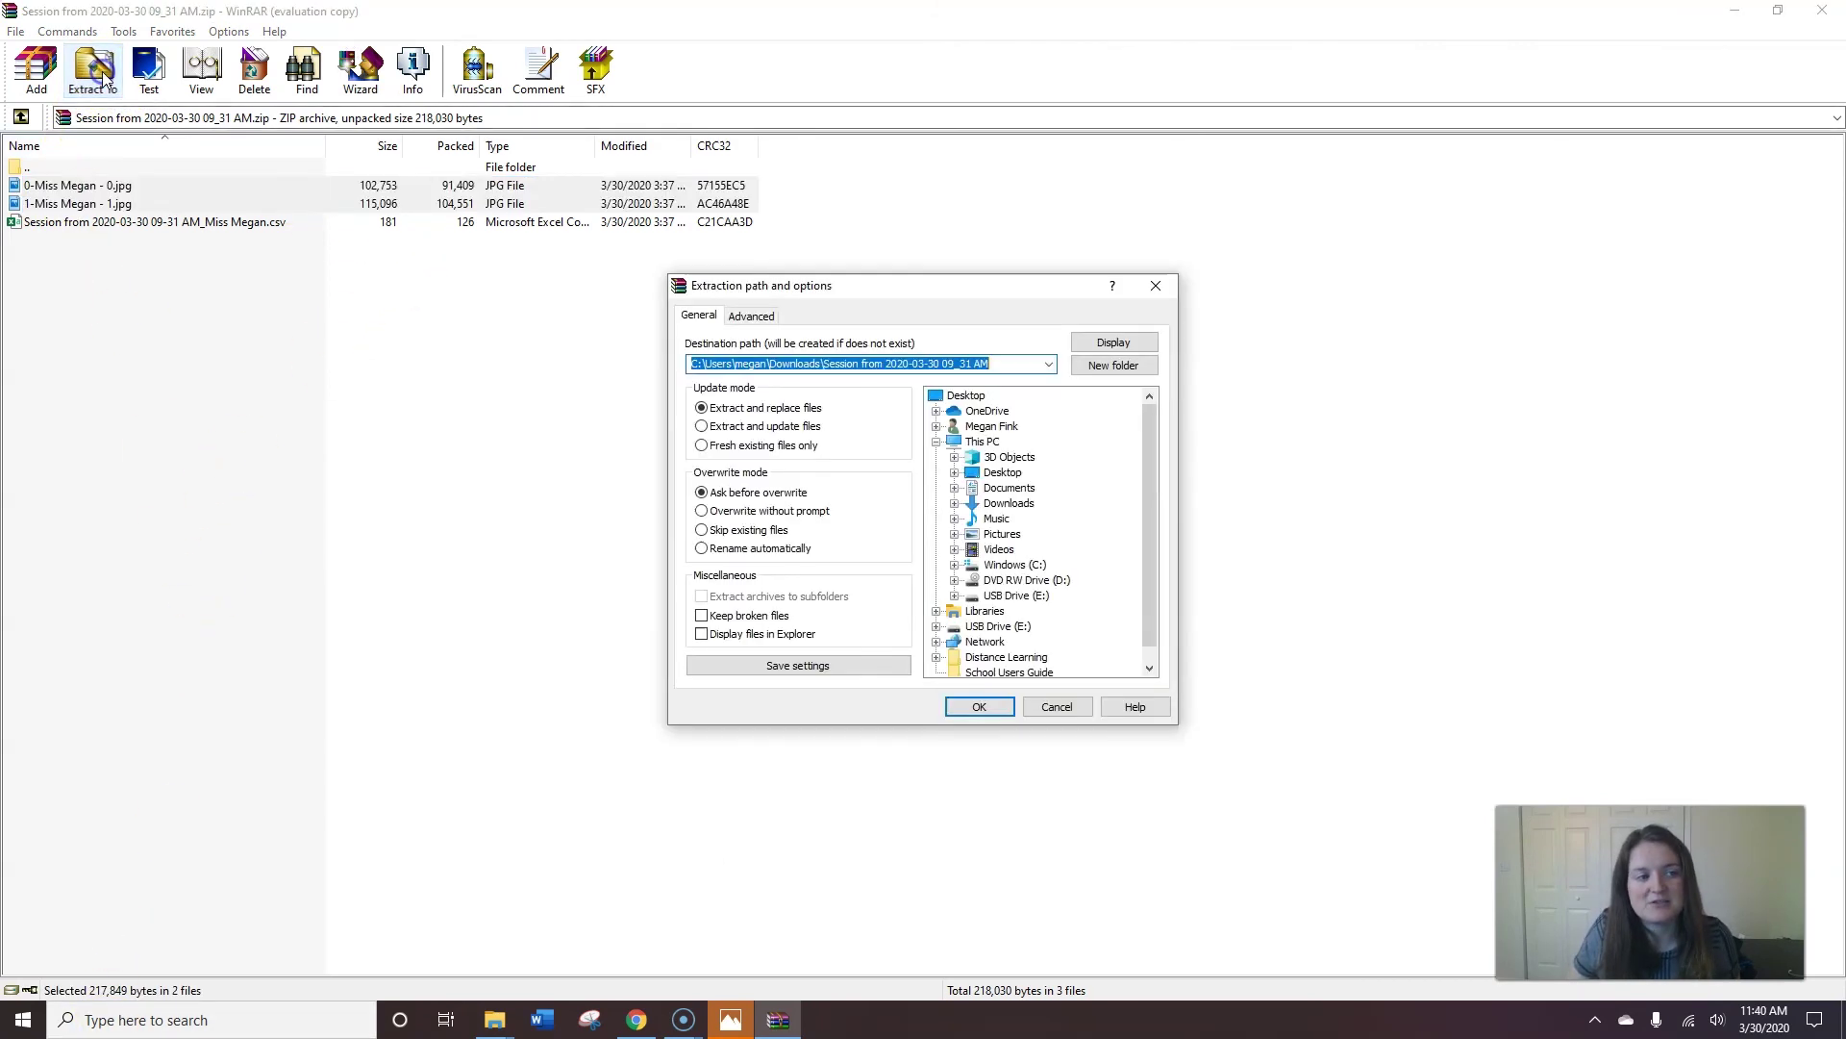
{"action": "left_click", "coordinate": [1009, 659]}
{"action": "left_click", "coordinate": [1002, 673]}
{"action": "left_click", "coordinate": [985, 706]}
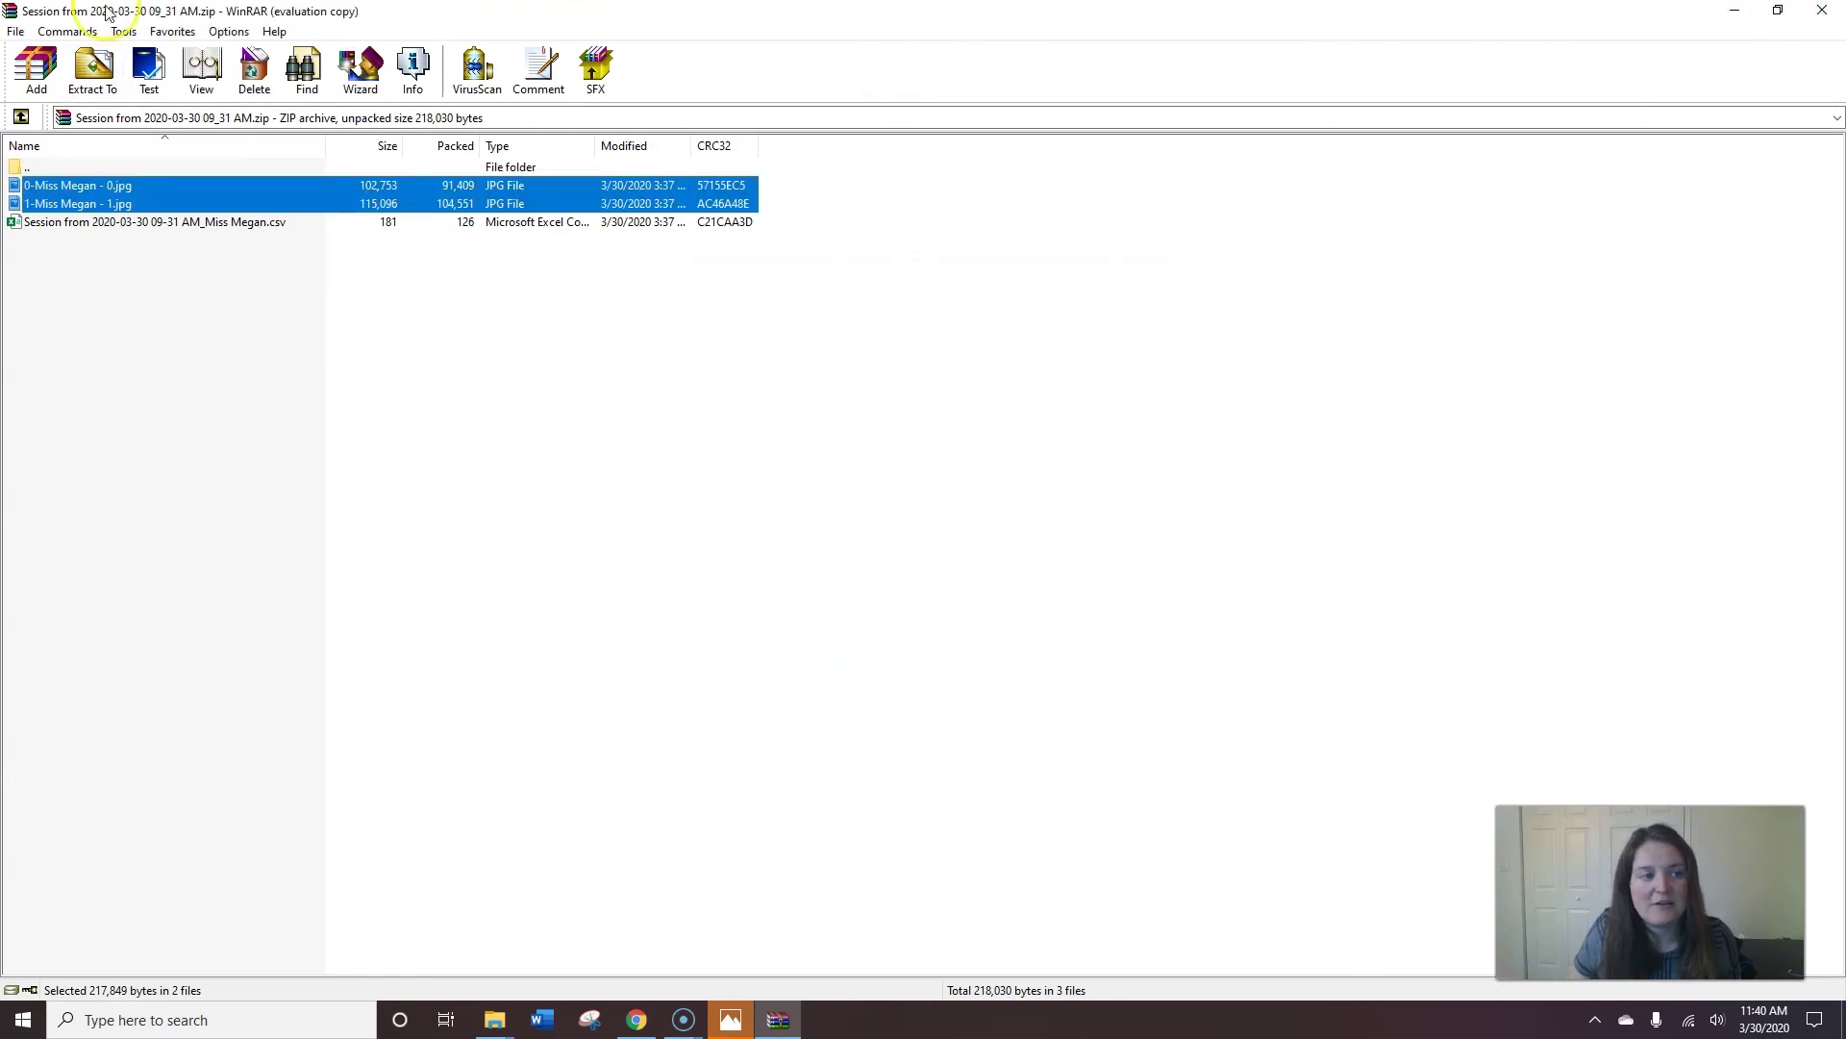
In File Explorer, go to Desktop > School Users Guide and open the image numbered 0 in Photos
{"action": "mouse_move", "coordinate": [493, 1020]}
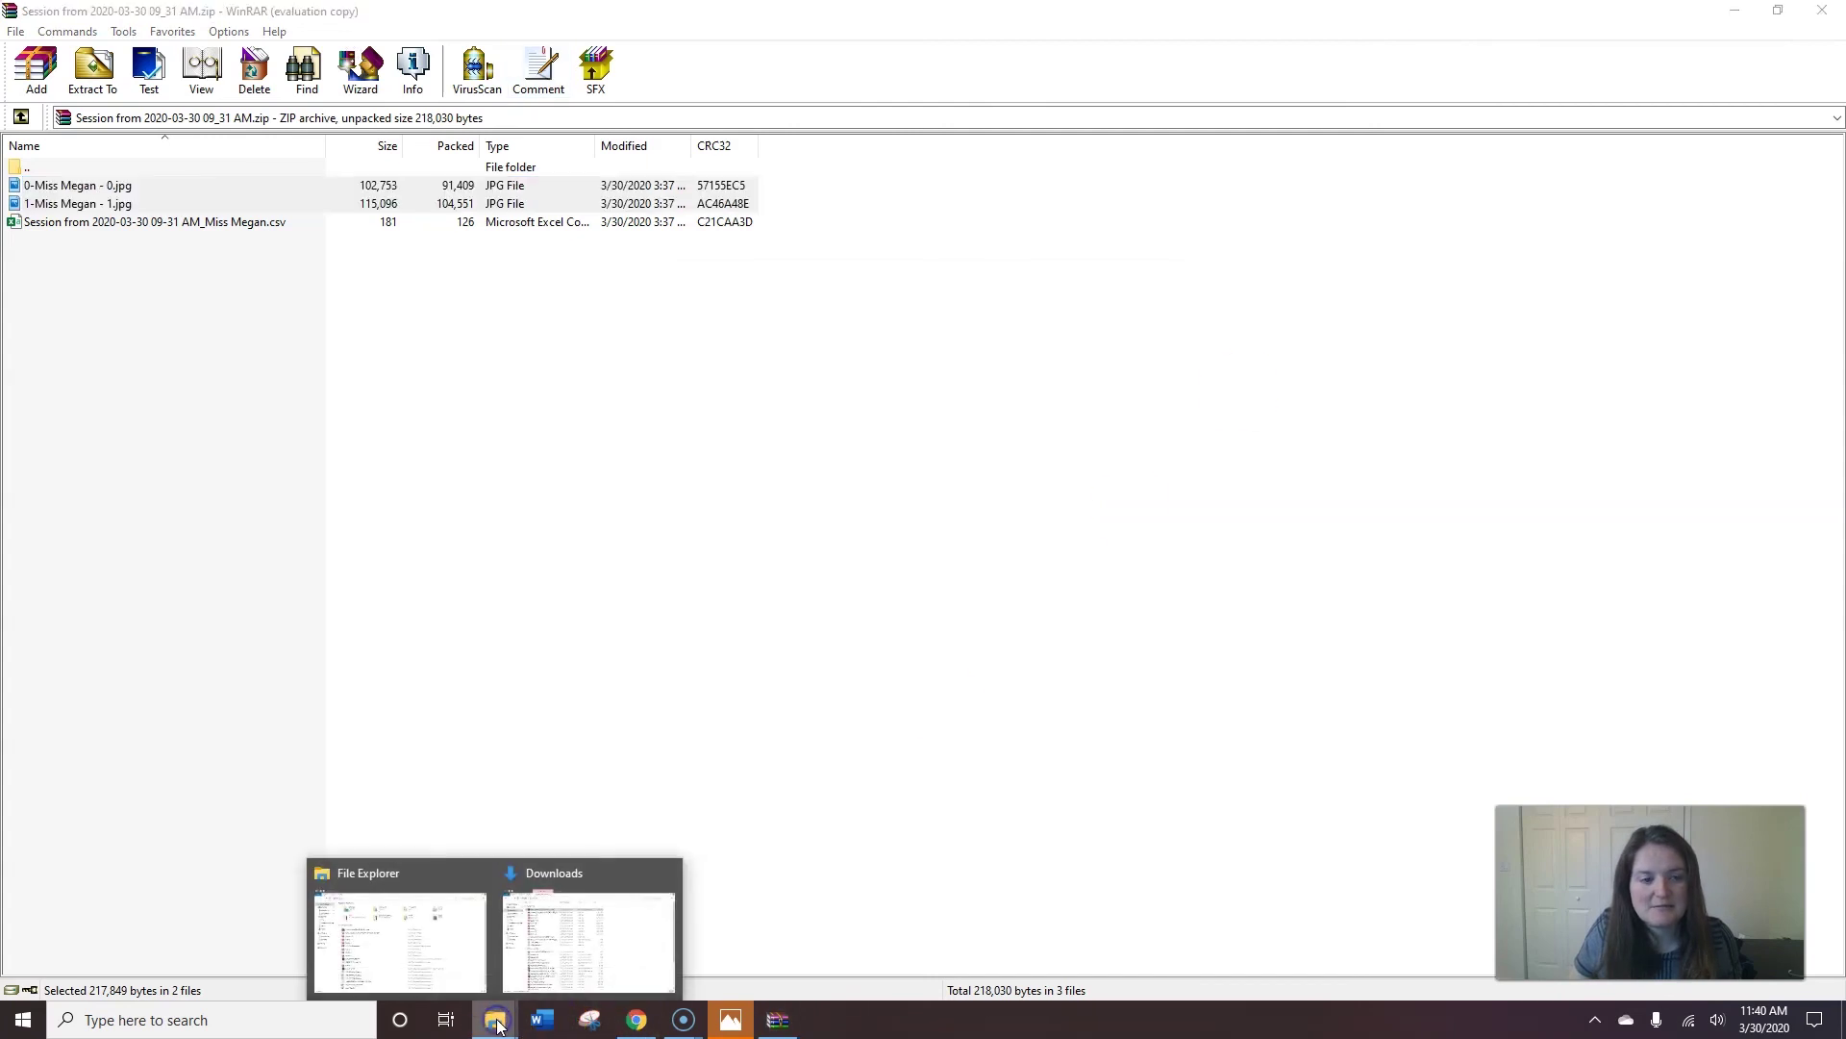
{"action": "left_click", "coordinate": [436, 941]}
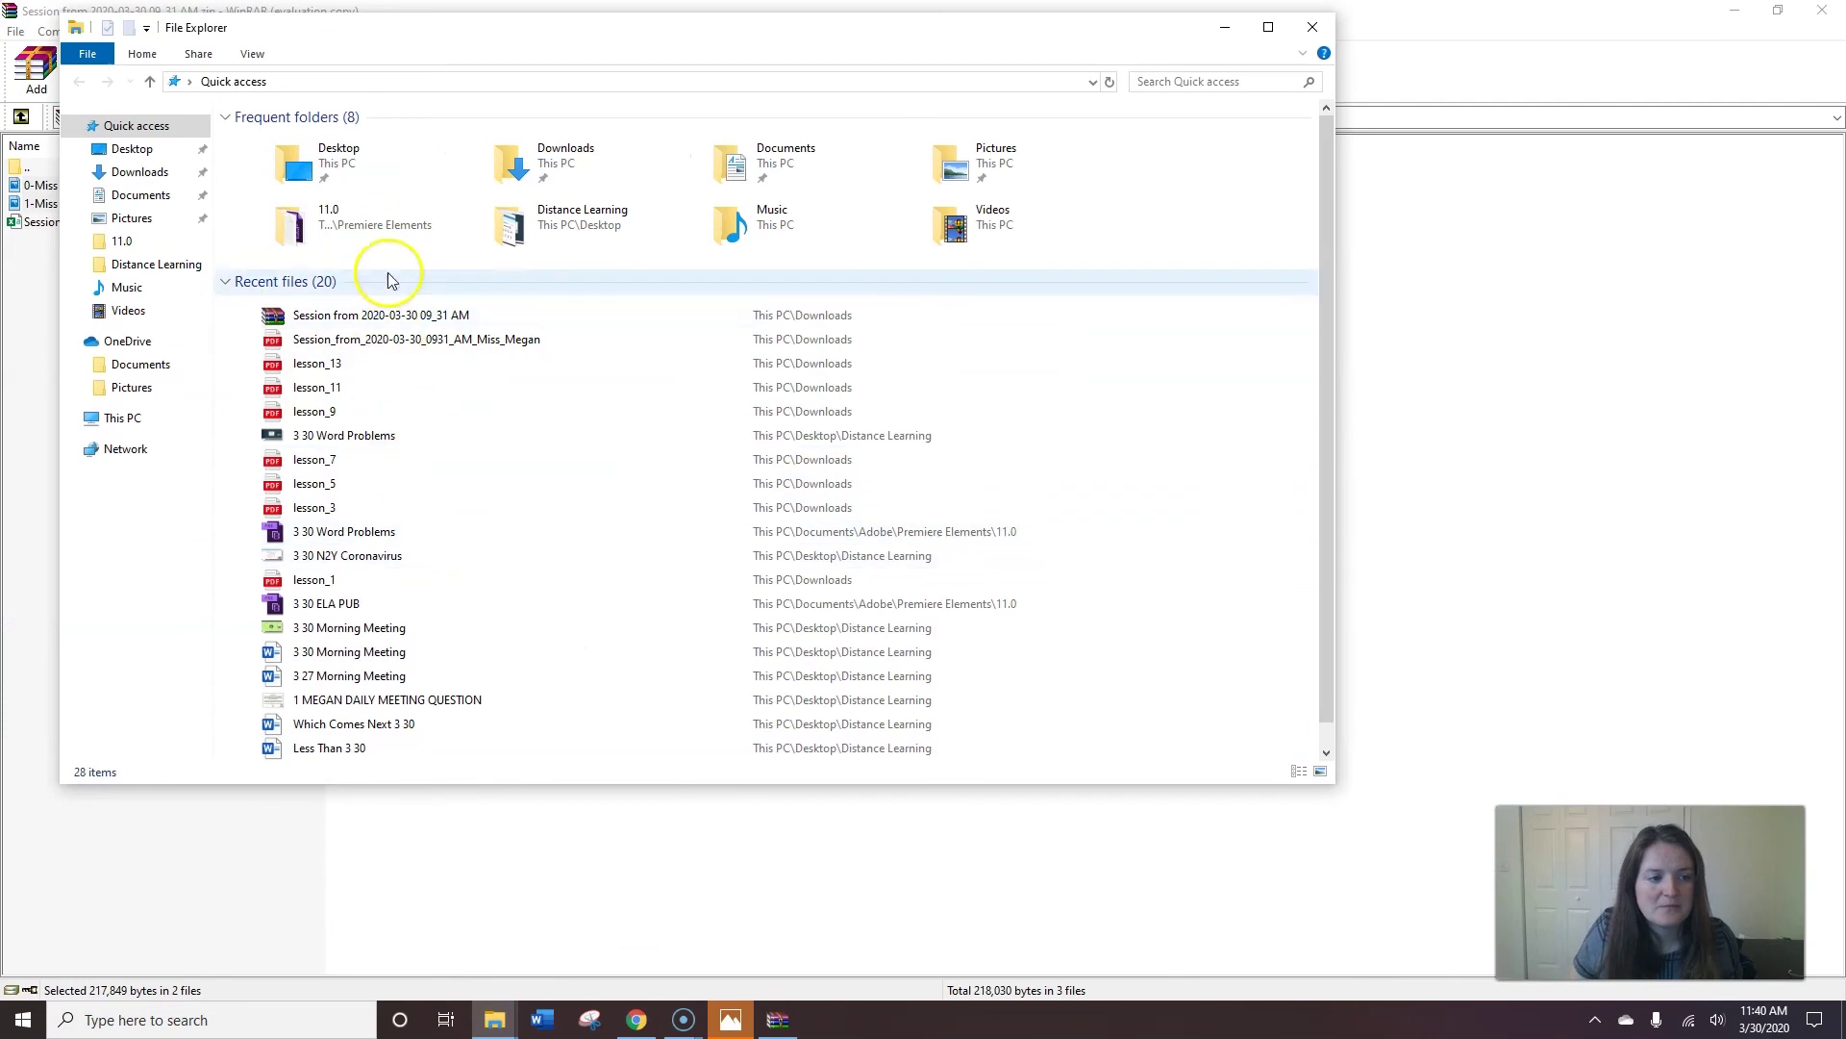
{"action": "double_click", "coordinate": [338, 166]}
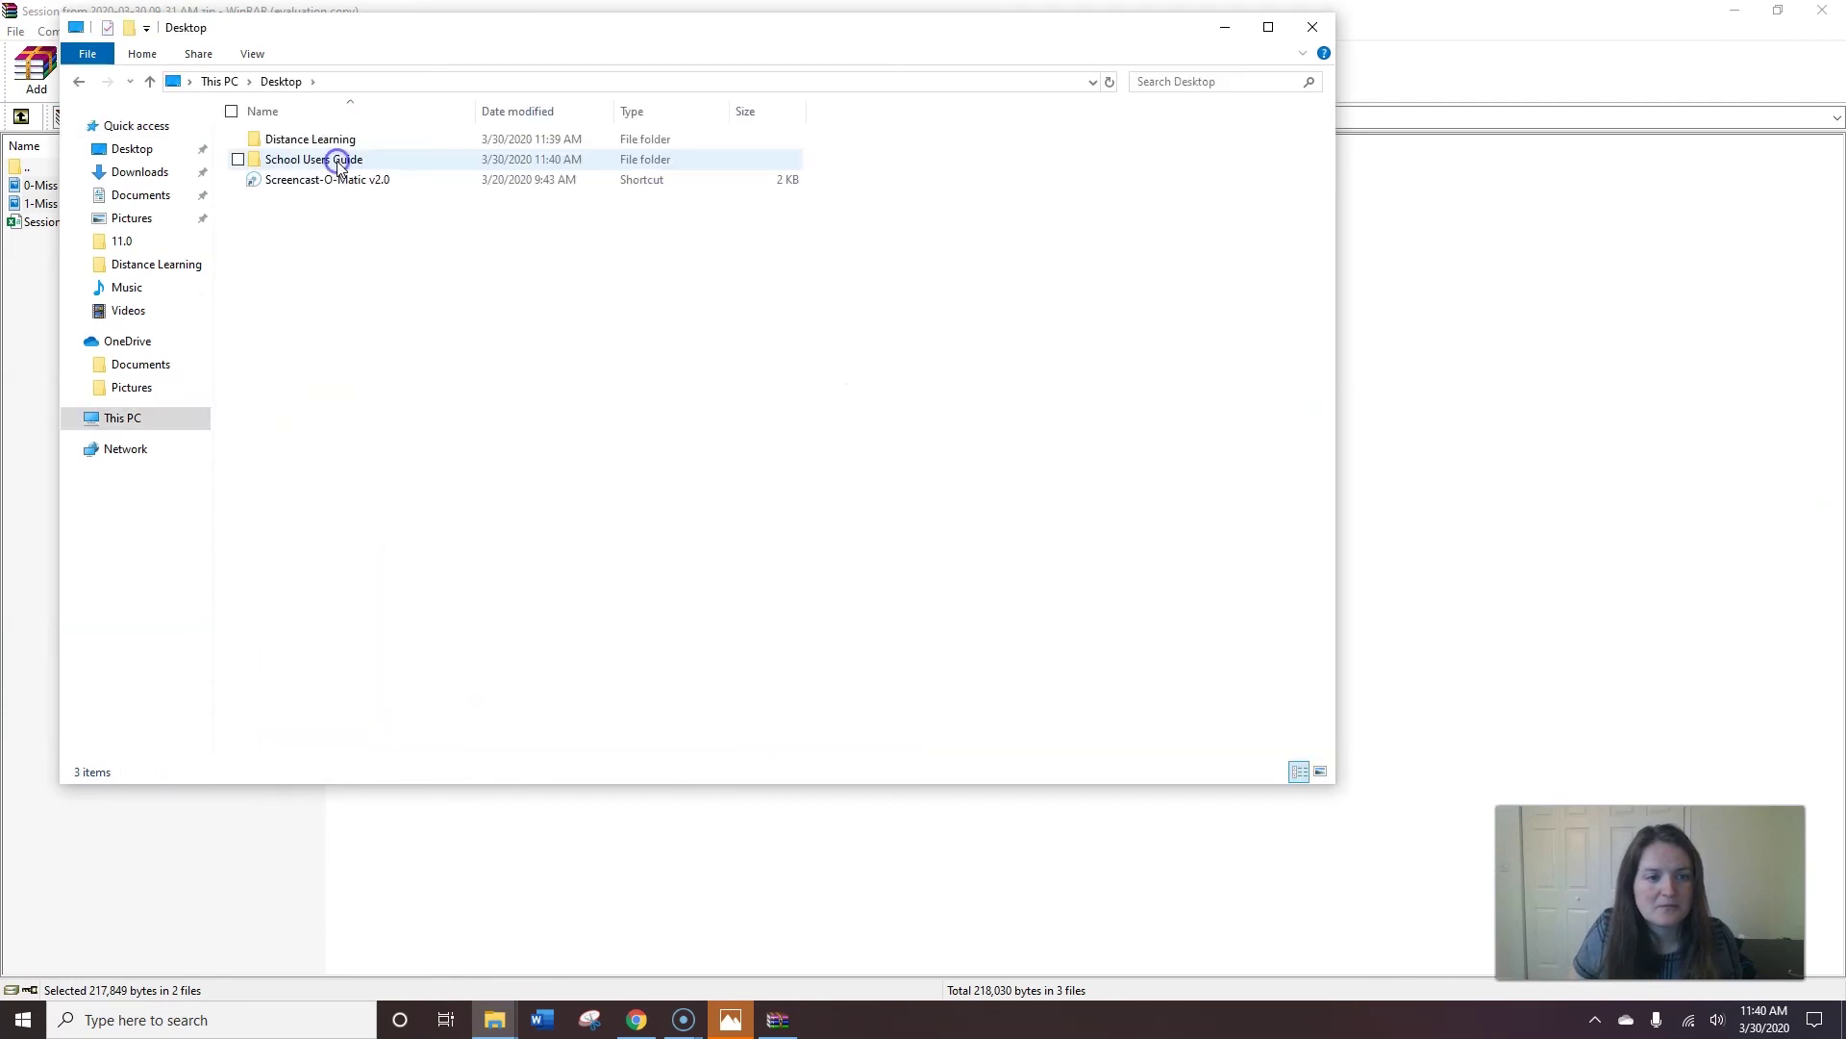
{"action": "double_click", "coordinate": [327, 163]}
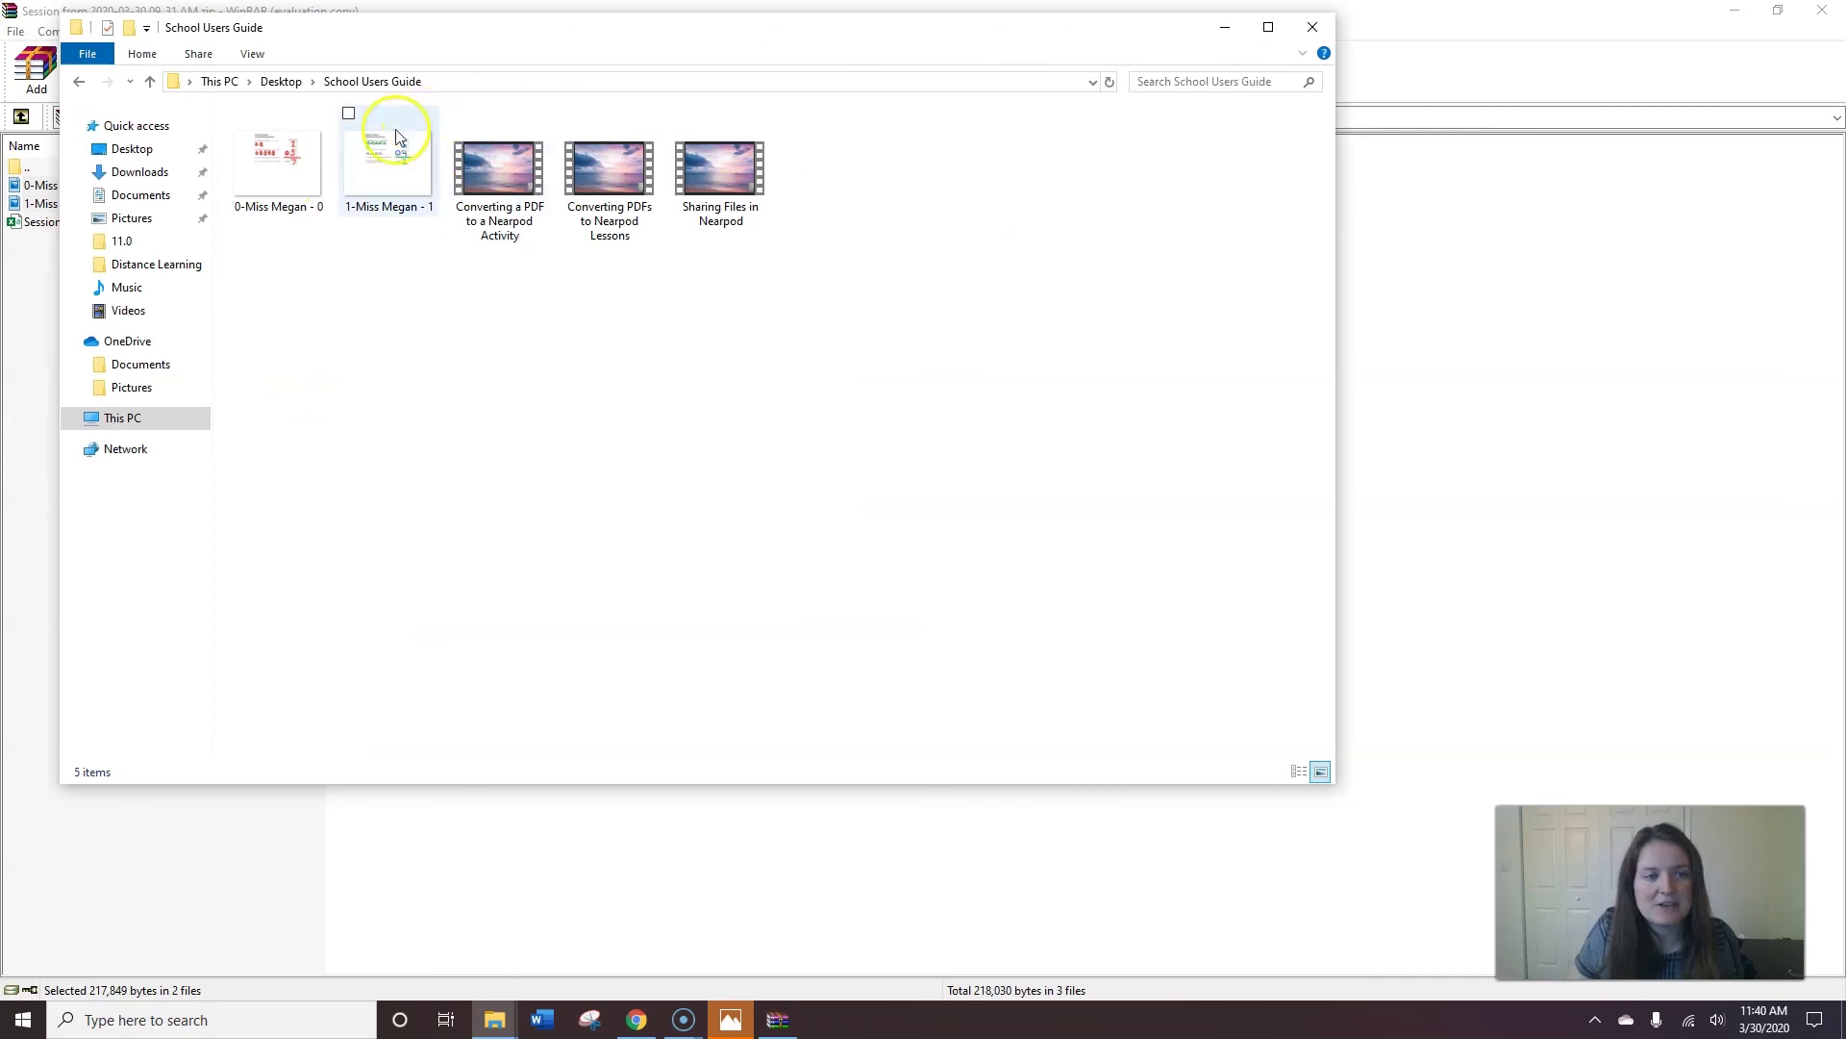
{"action": "left_click", "coordinate": [260, 156]}
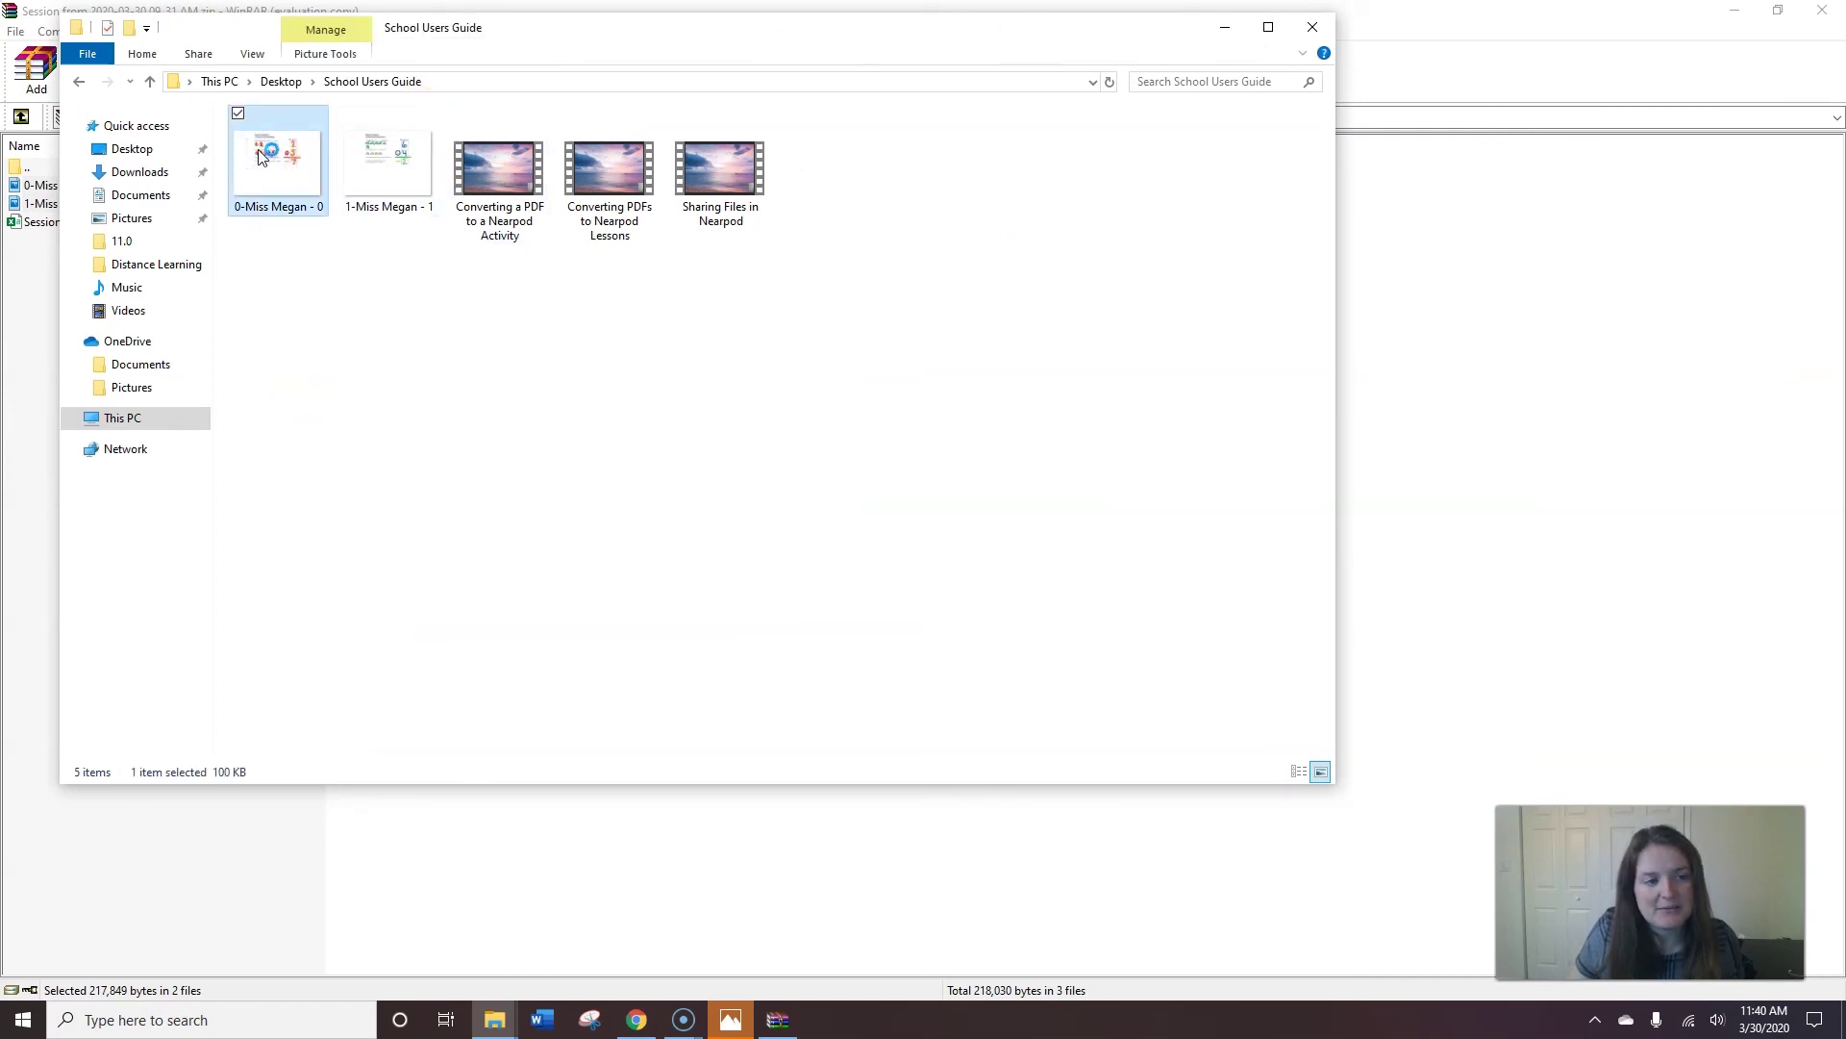
{"action": "double_click", "coordinate": [260, 157]}
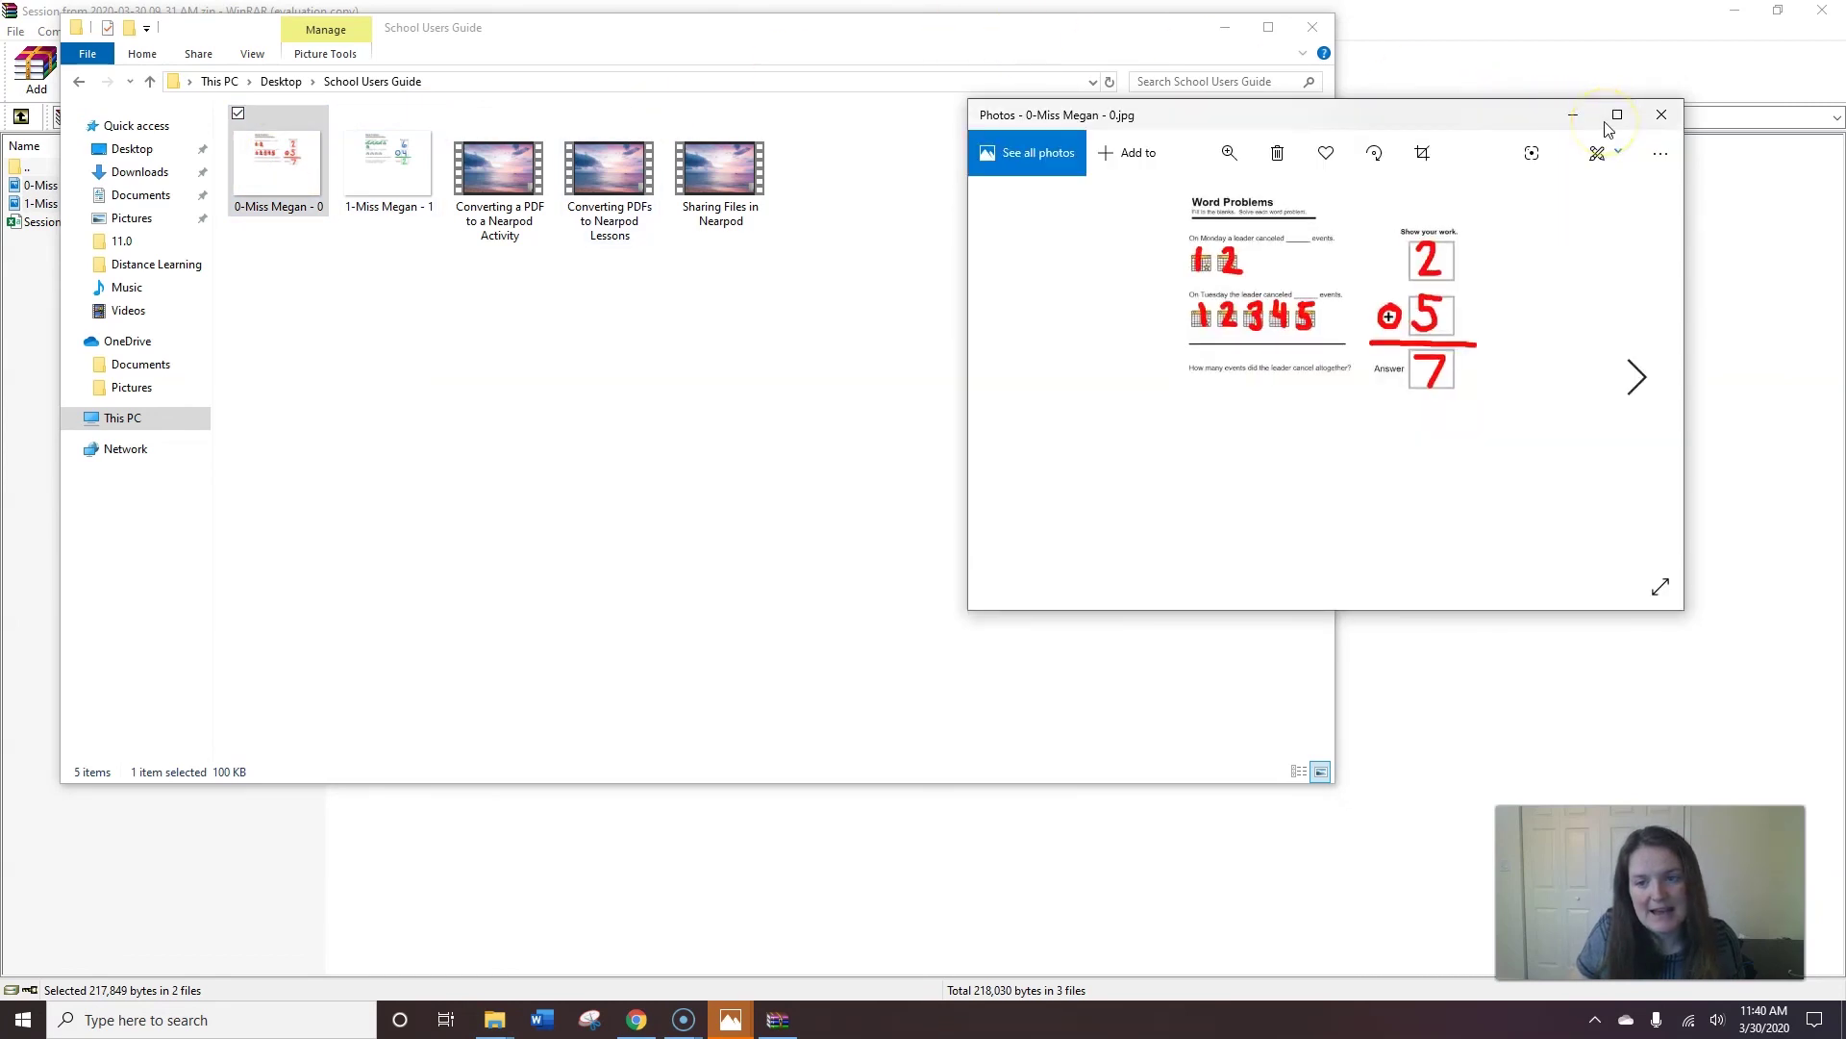
Enlarge the Photos window so the red 2 + 5 = 7 word problem work is legible
{"action": "left_click_drag", "start_coordinate": [970, 610], "coordinate": [315, 916]}
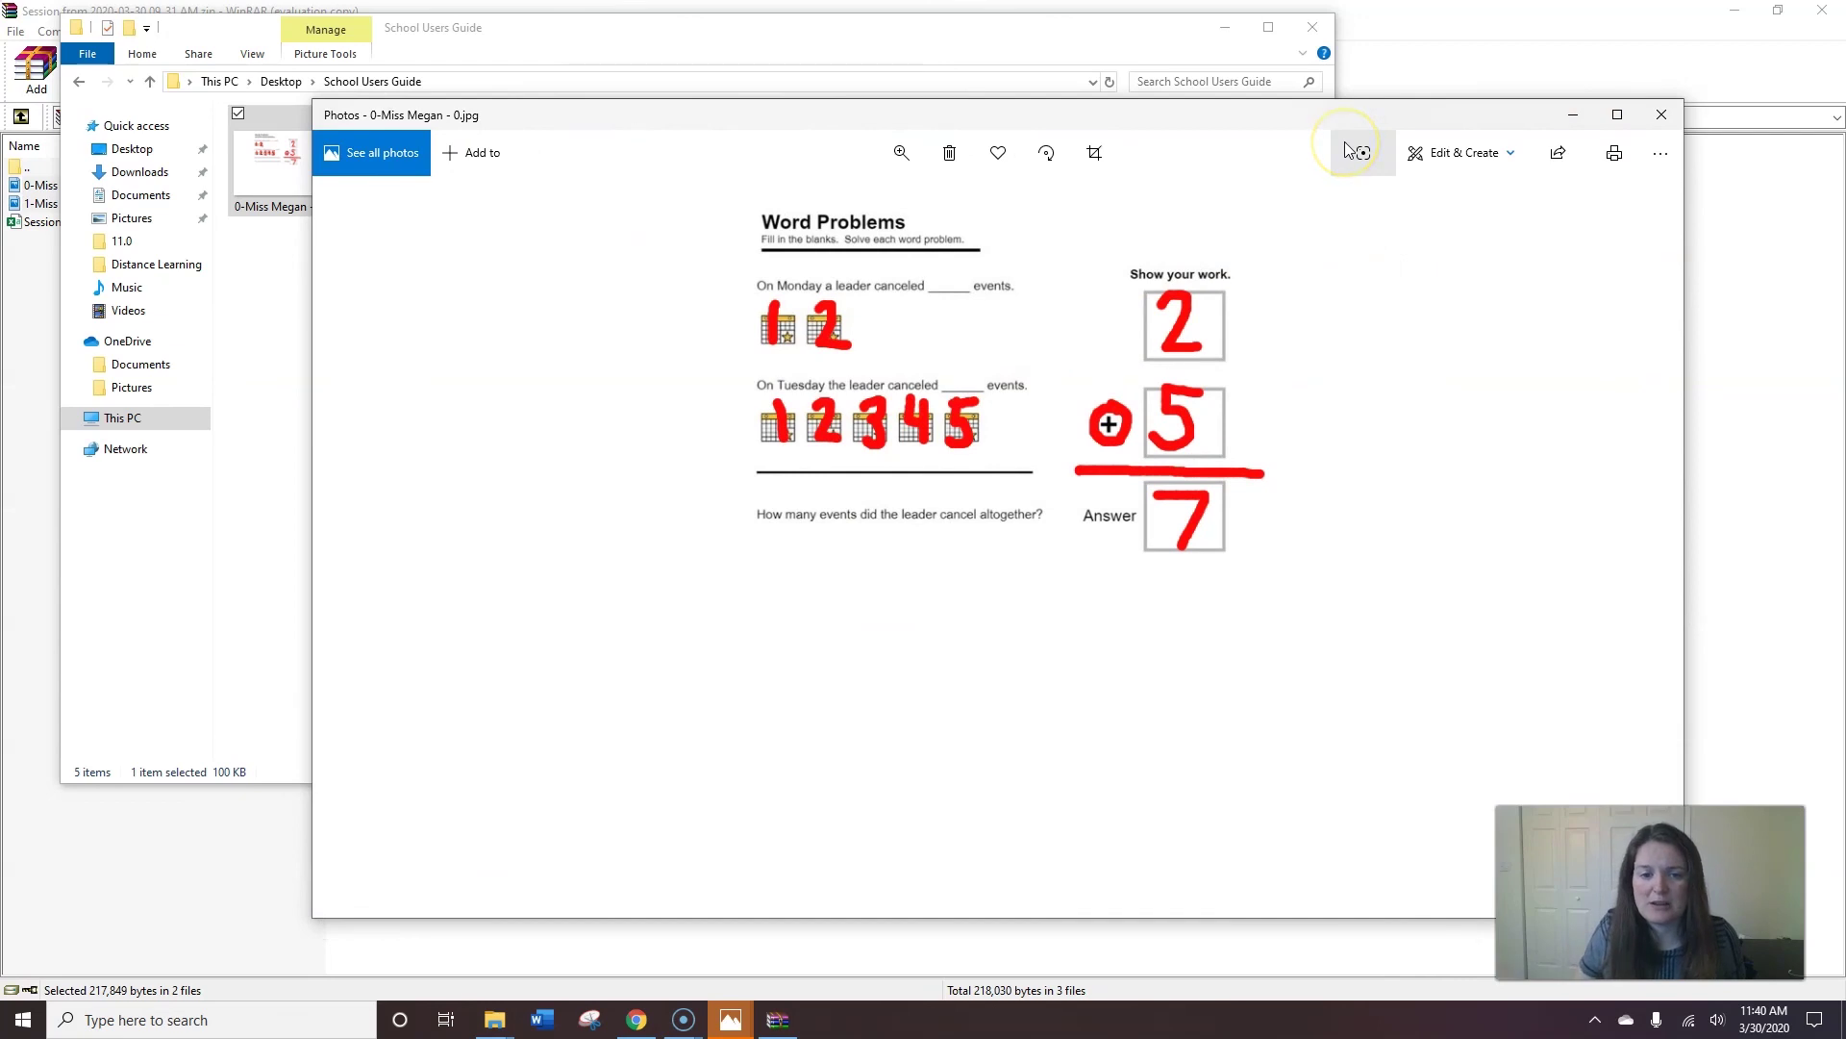